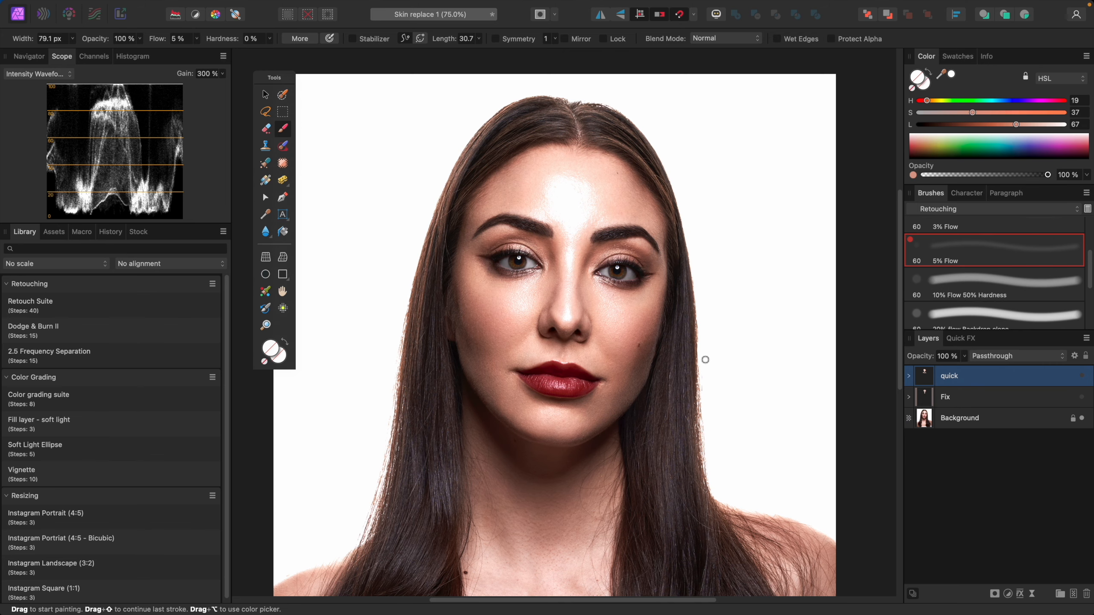
# Step: Add a new fill layer above the quick group
pyautogui.press('super+equal')
pyautogui.moveTo(709, 306); pyautogui.dragTo(692, 379)
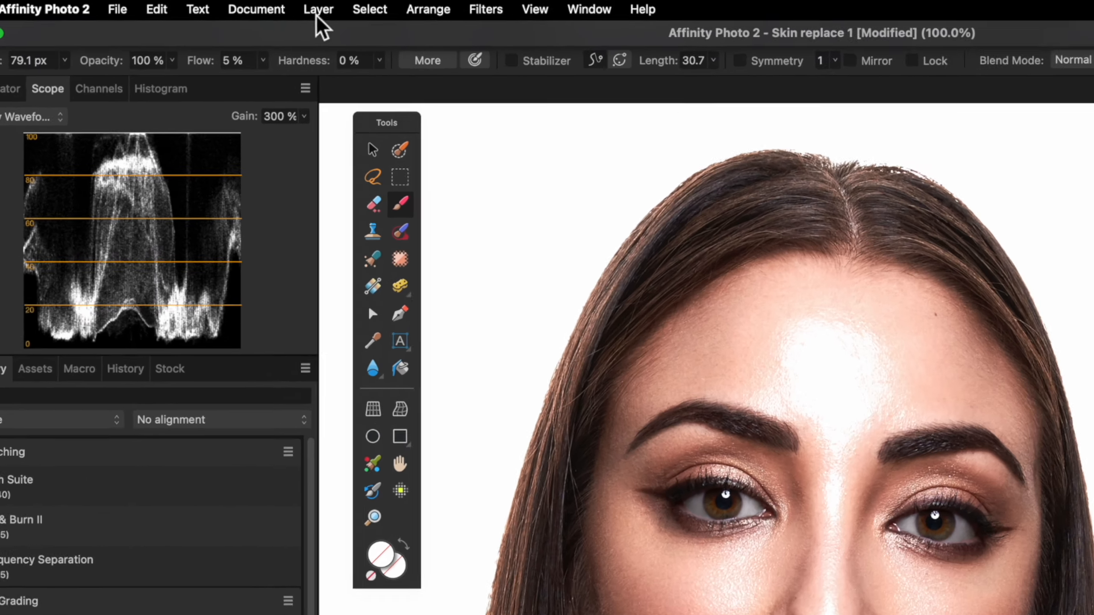
pyautogui.click(229, 6)
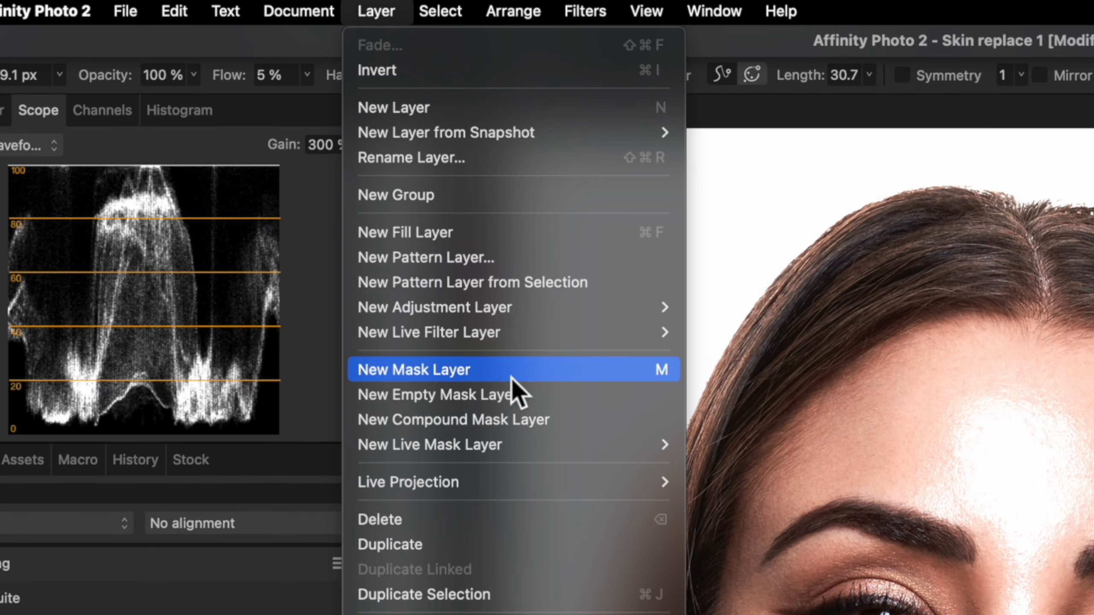
pyautogui.click(491, 238)
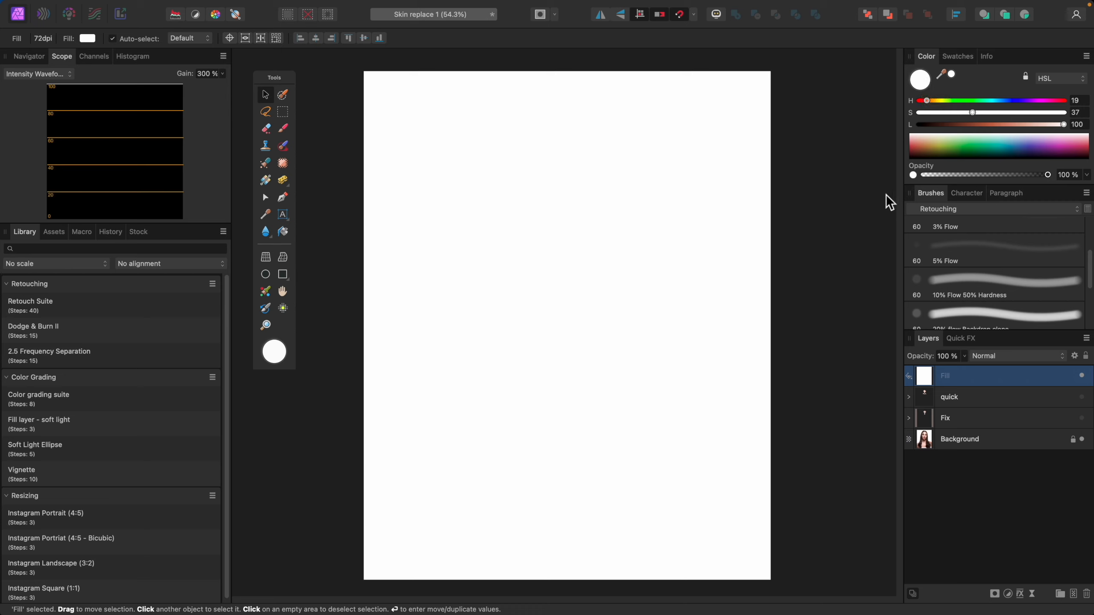
# Step: Hide the fill layer temporarily to sample a bright skin tone beside the forehead highlight, and apply that tone as the fill colour
pyautogui.click(1082, 375)
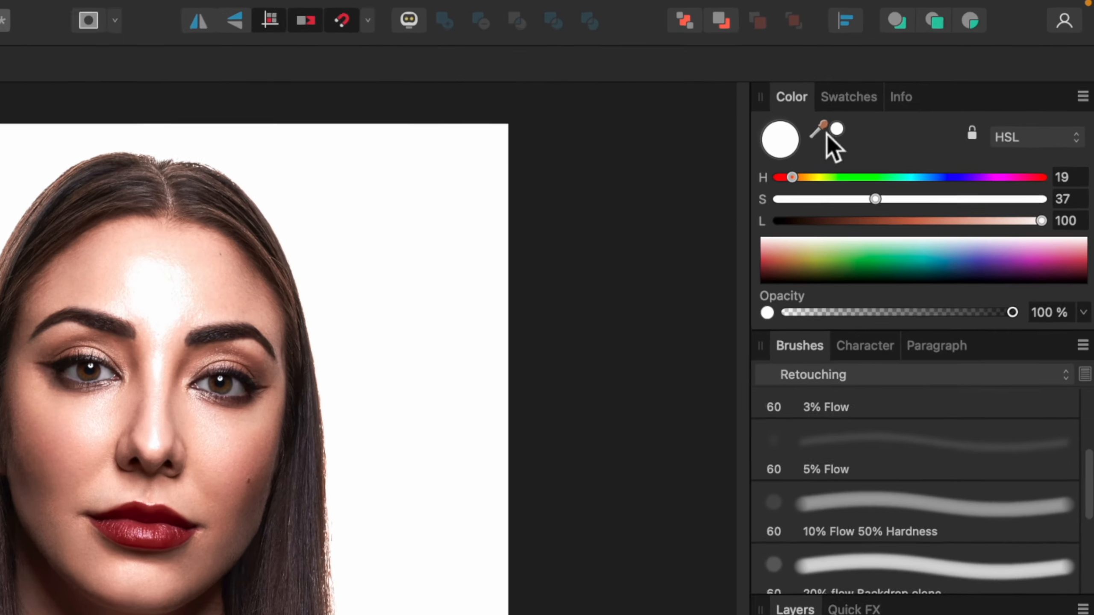
pyautogui.moveTo(826, 137); pyautogui.dragTo(102, 306)
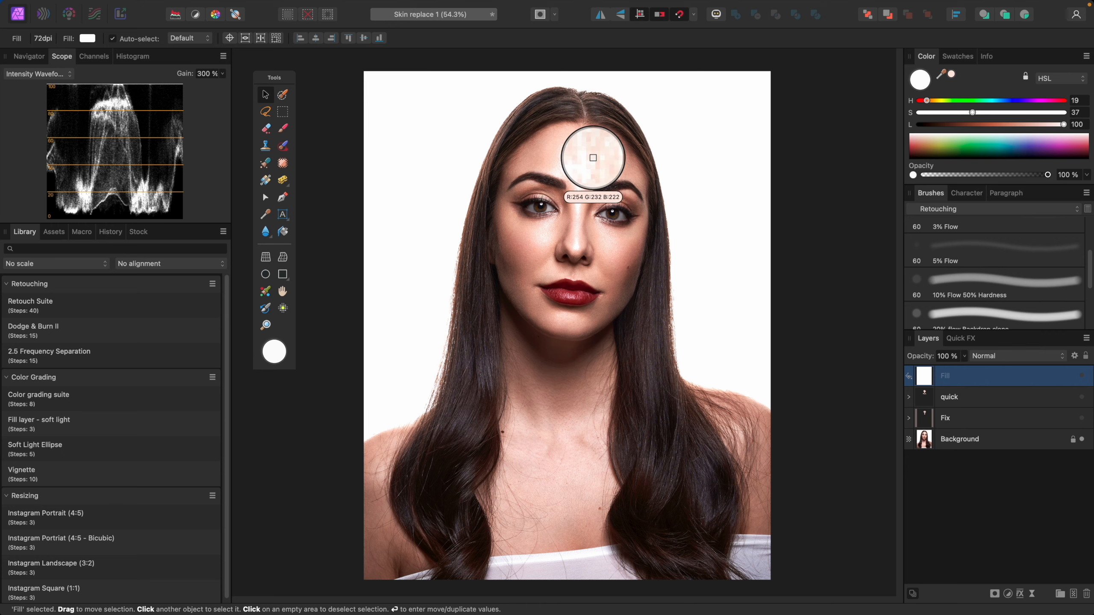
pyautogui.moveTo(592, 158); pyautogui.dragTo(599, 159)
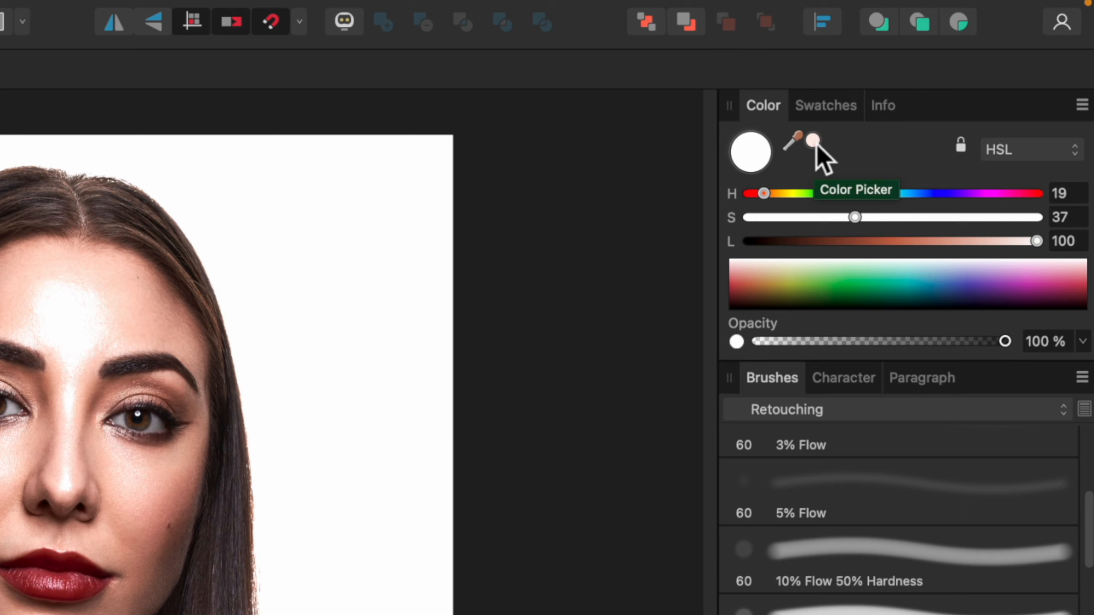
pyautogui.click(951, 75)
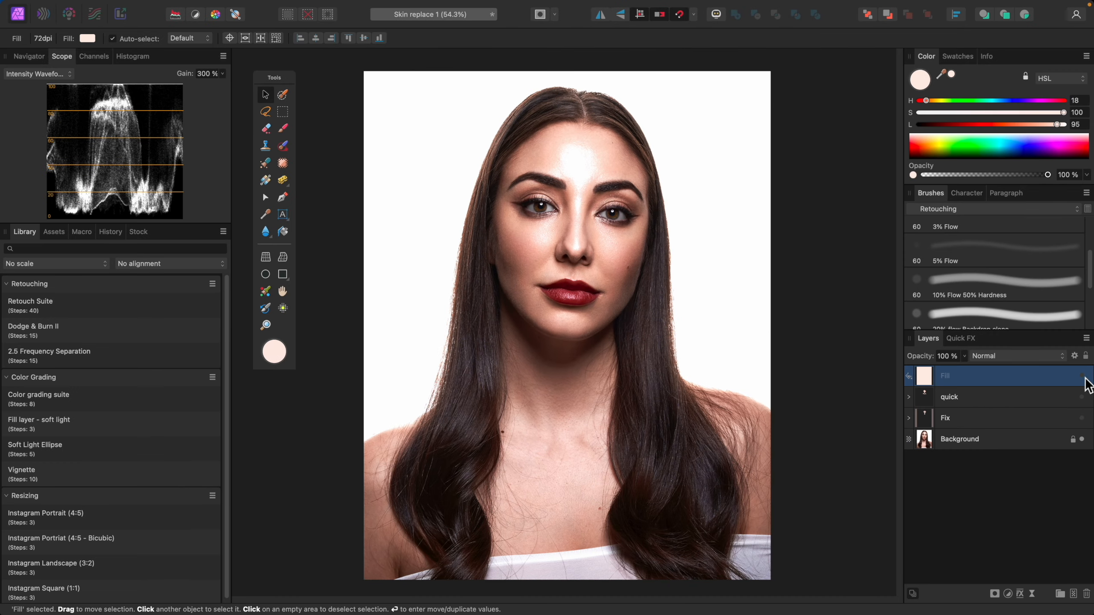
pyautogui.click(1082, 376)
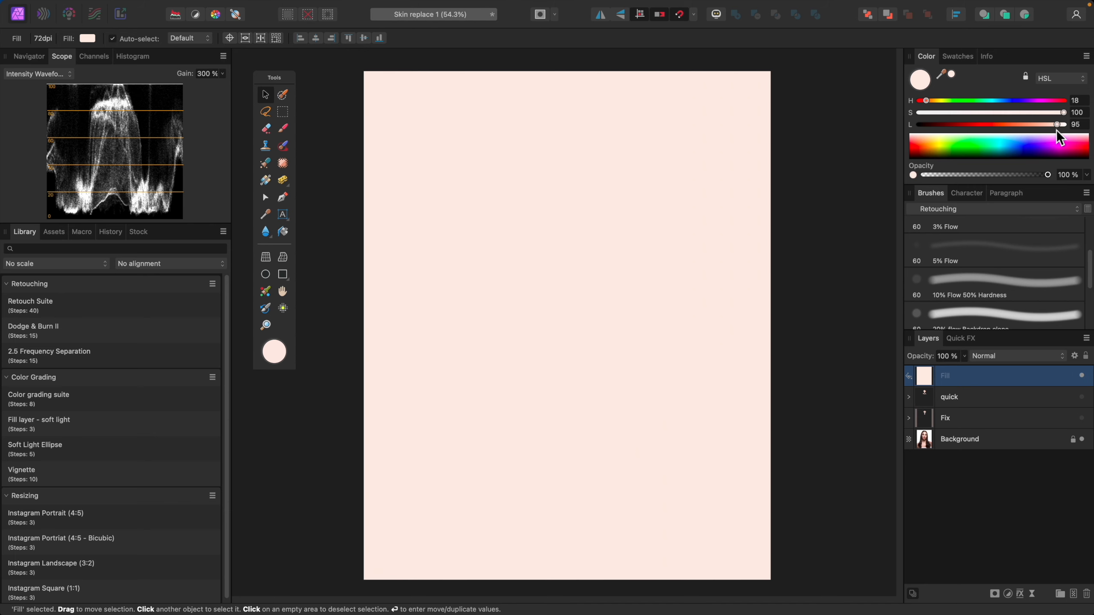
pyautogui.moveTo(1060, 124); pyautogui.dragTo(1039, 141)
pyautogui.press('super+z')
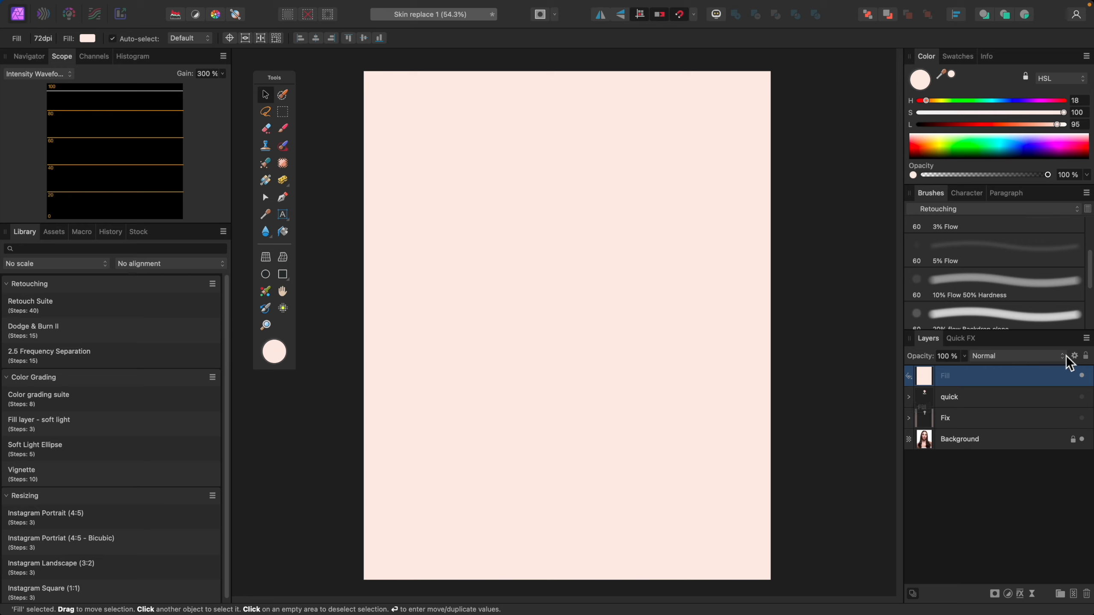
pyautogui.click(1075, 356)
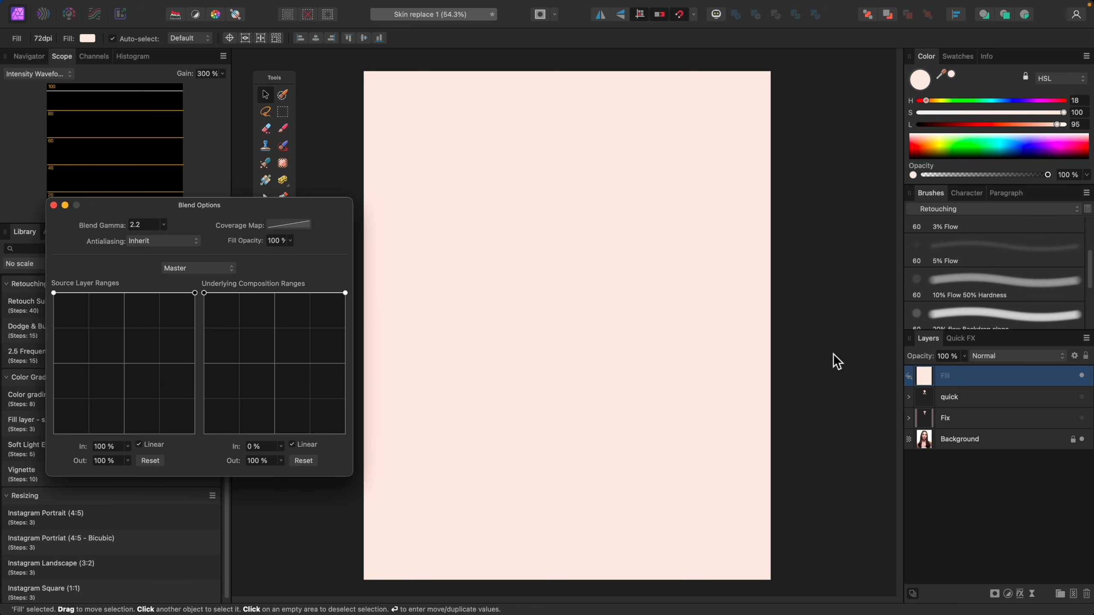
pyautogui.moveTo(206, 297); pyautogui.dragTo(328, 506)
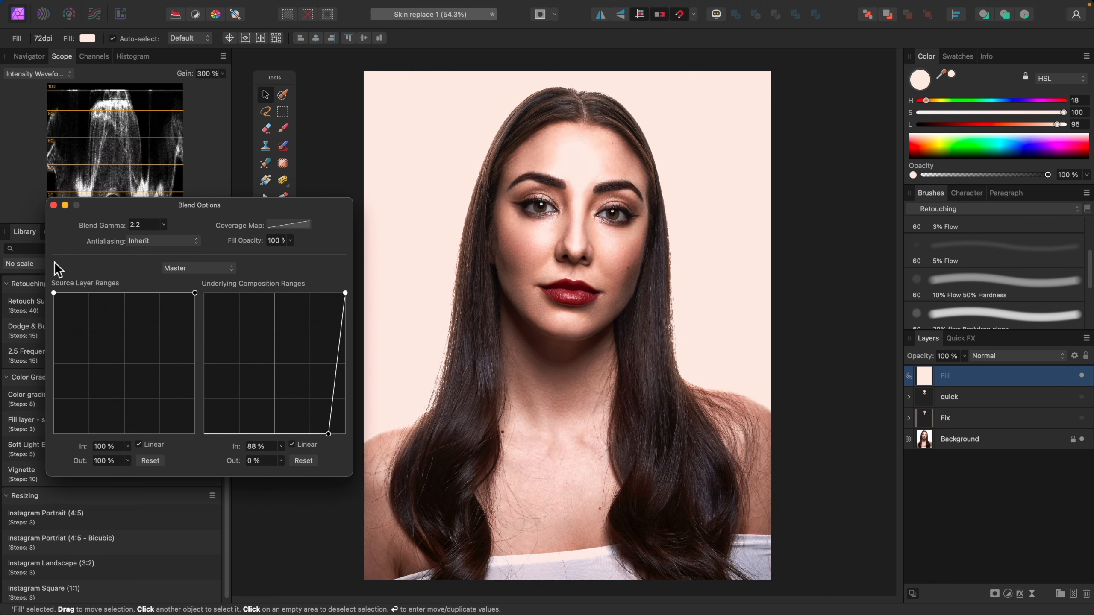
pyautogui.click(307, 465)
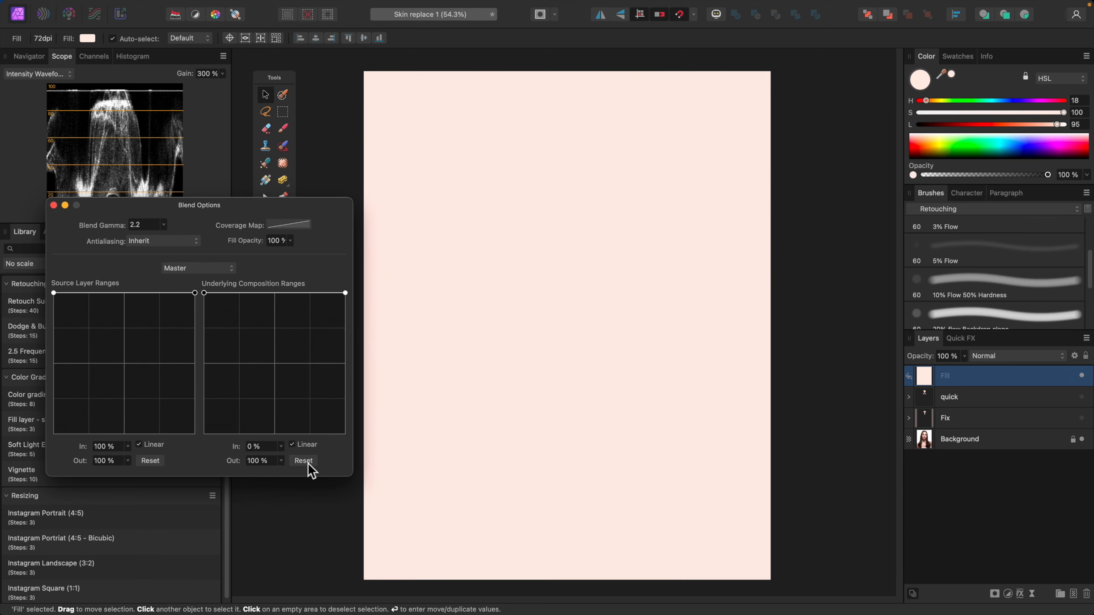
pyautogui.click(54, 205)
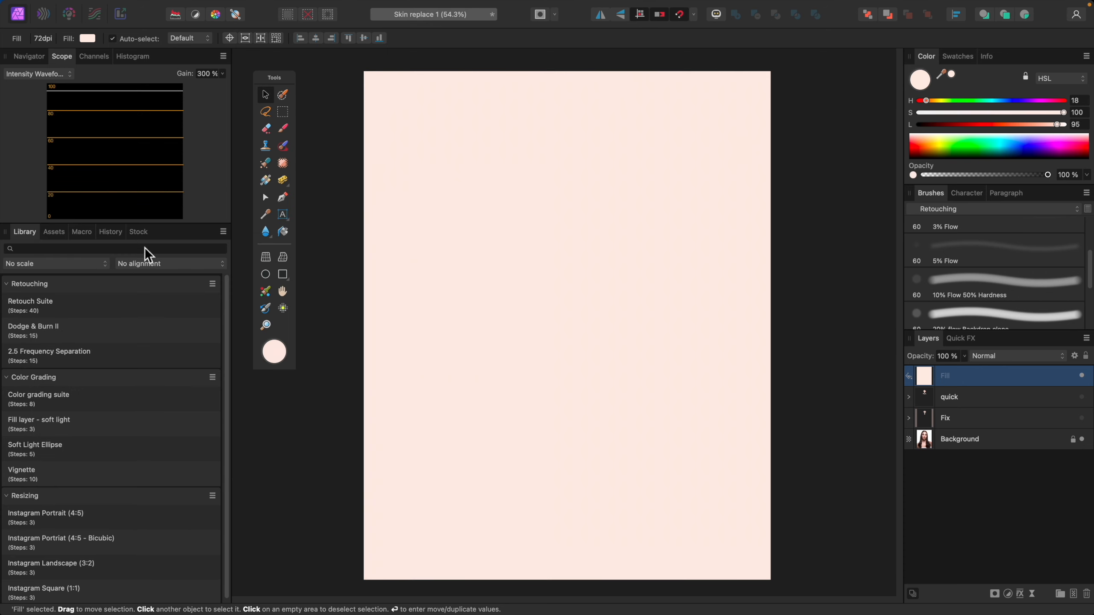
# Step: Add a live Luminosity Range mask to the fill layer and move its settings dialog clear of the portrait
pyautogui.moveTo(169, 6)
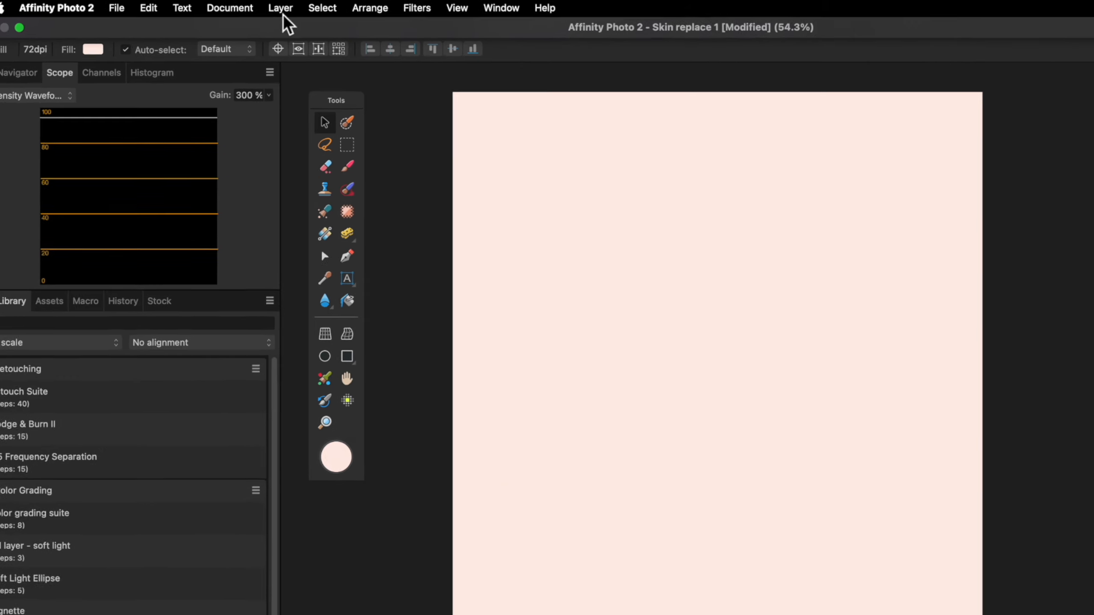
pyautogui.click(231, 6)
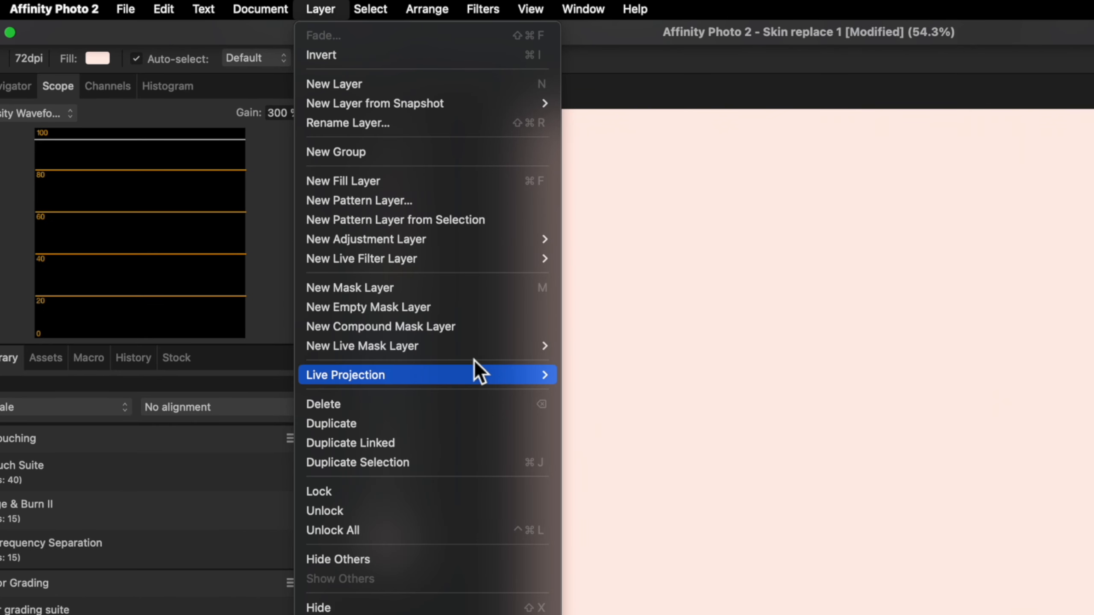
pyautogui.moveTo(467, 356)
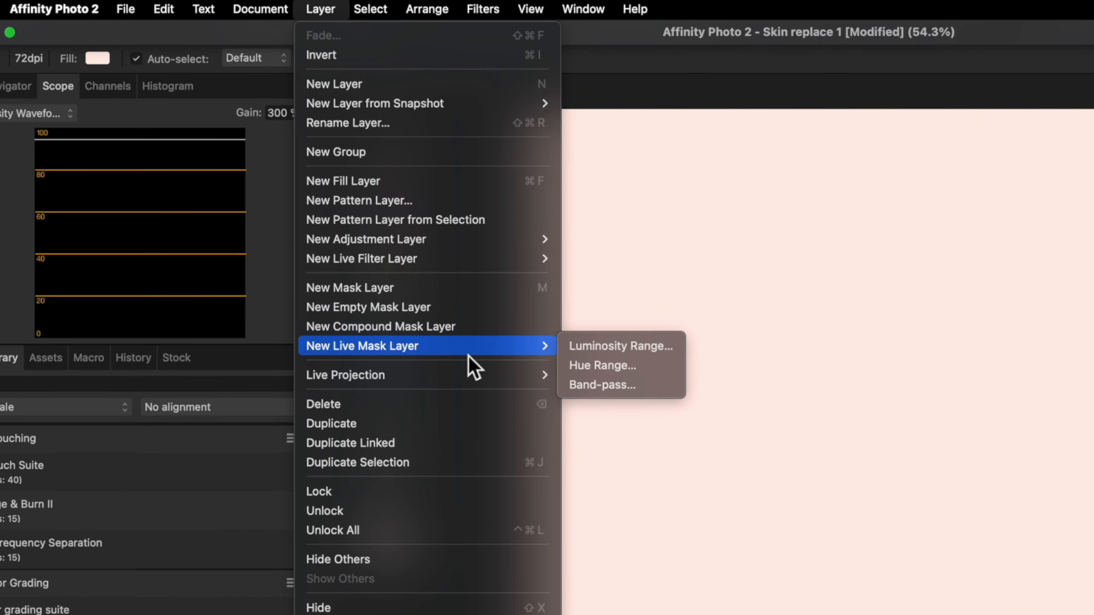
pyautogui.click(606, 347)
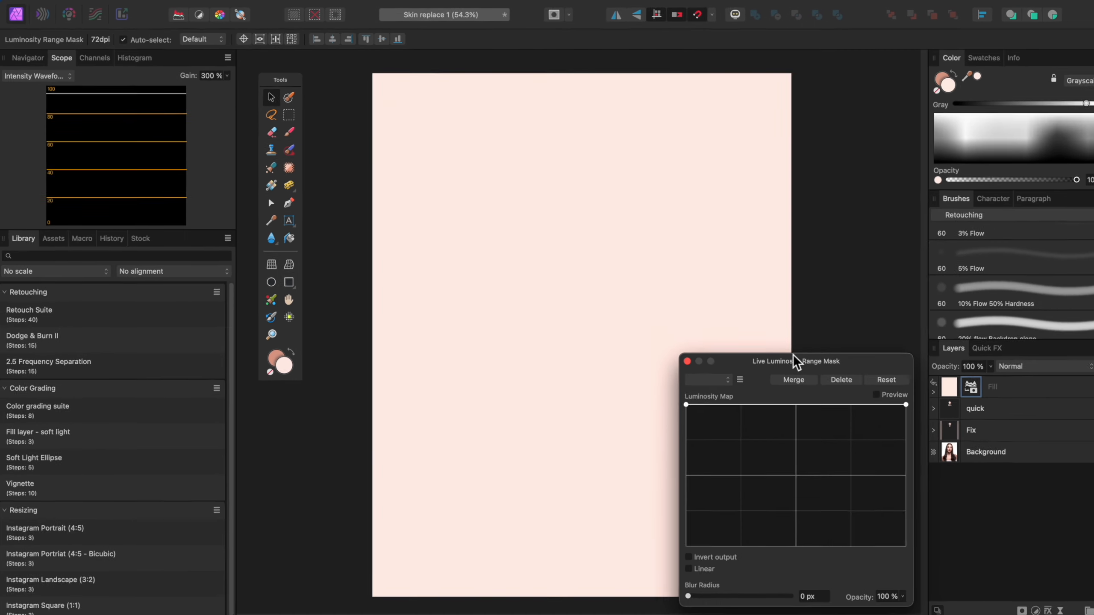
pyautogui.moveTo(793, 355); pyautogui.dragTo(865, 296)
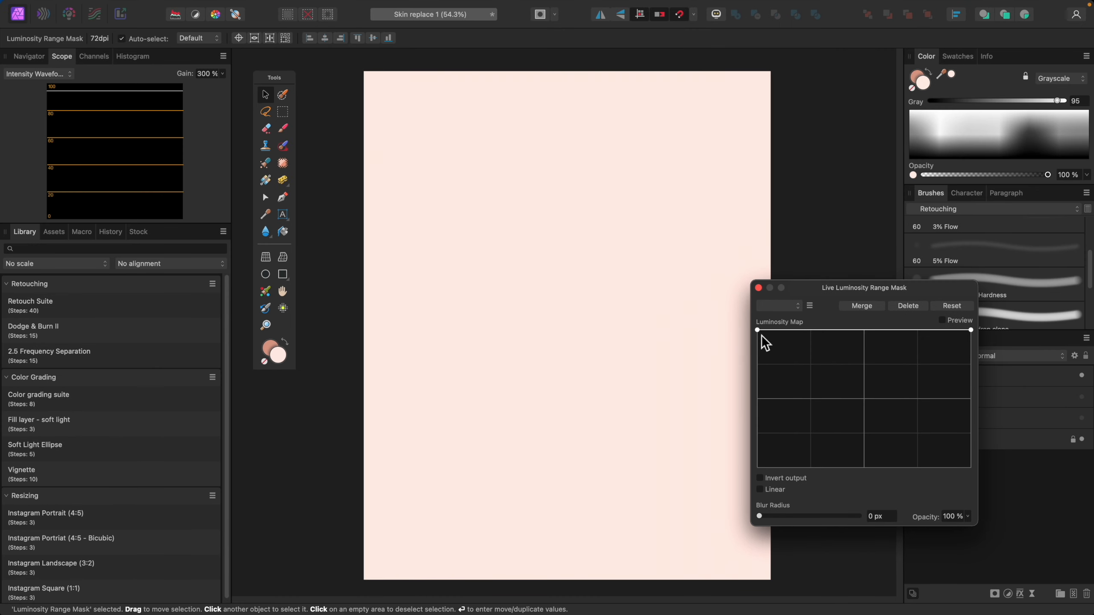
# Step: Limit the mask to the brightest highlights with a steep ramp at the bright end of the luminosity map, and turn on the mask preview
pyautogui.moveTo(759, 331); pyautogui.dragTo(923, 482)
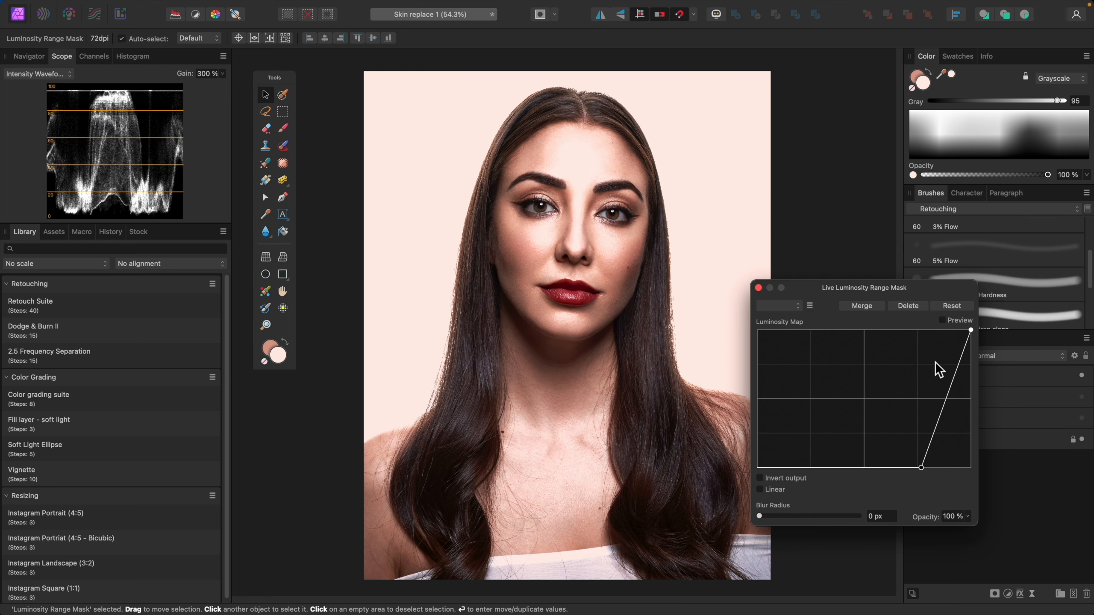
pyautogui.click(946, 322)
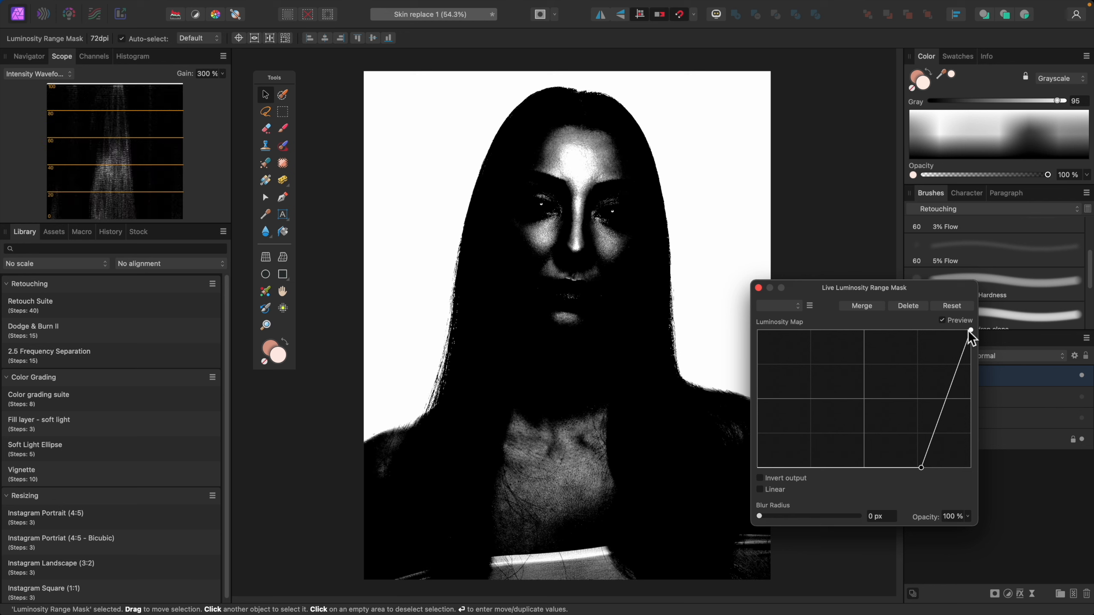
pyautogui.moveTo(971, 330); pyautogui.dragTo(962, 330)
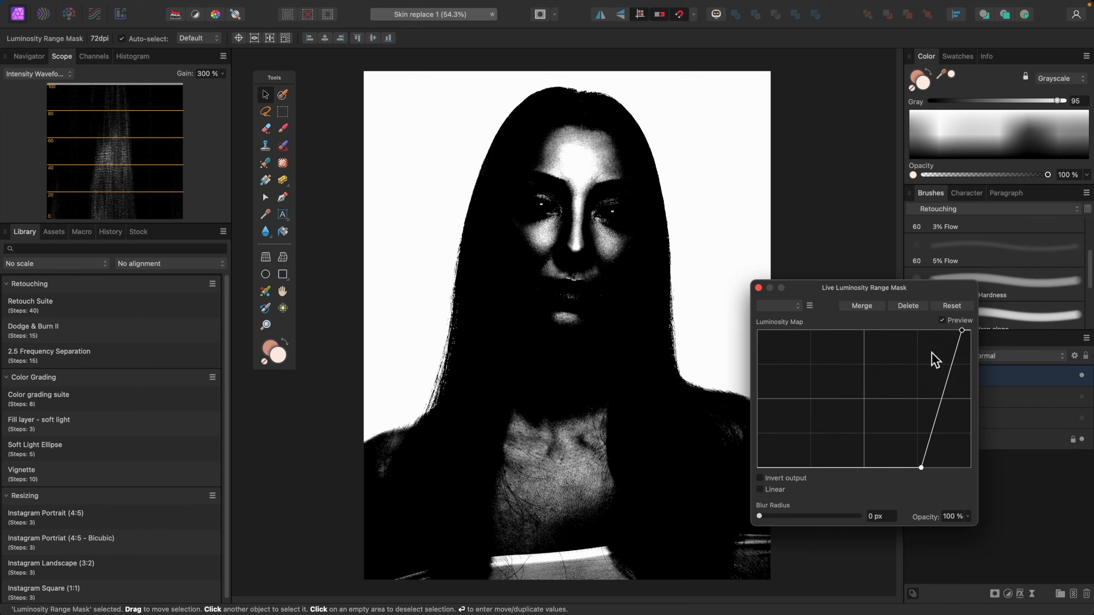
# Step: Soften the luminosity mask with a blur radius of 8 px while inspecting the face up close
pyautogui.press('super+1')
pyautogui.press('super+=')
pyautogui.moveTo(648, 340); pyautogui.dragTo(616, 512)
pyautogui.moveTo(643, 323); pyautogui.dragTo(633, 530)
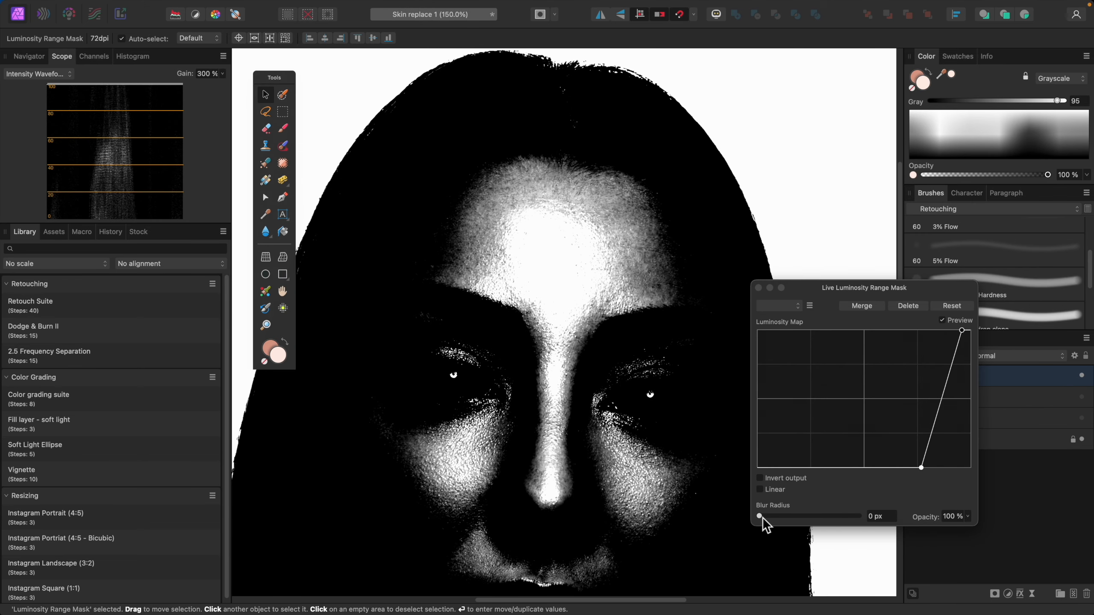
pyautogui.moveTo(762, 518); pyautogui.dragTo(798, 532)
# Step: Turn off the mask preview and readjust the luminosity ramp so the fill blends into the forehead and nose highlights
pyautogui.moveTo(922, 468); pyautogui.dragTo(948, 483)
pyautogui.click(944, 322)
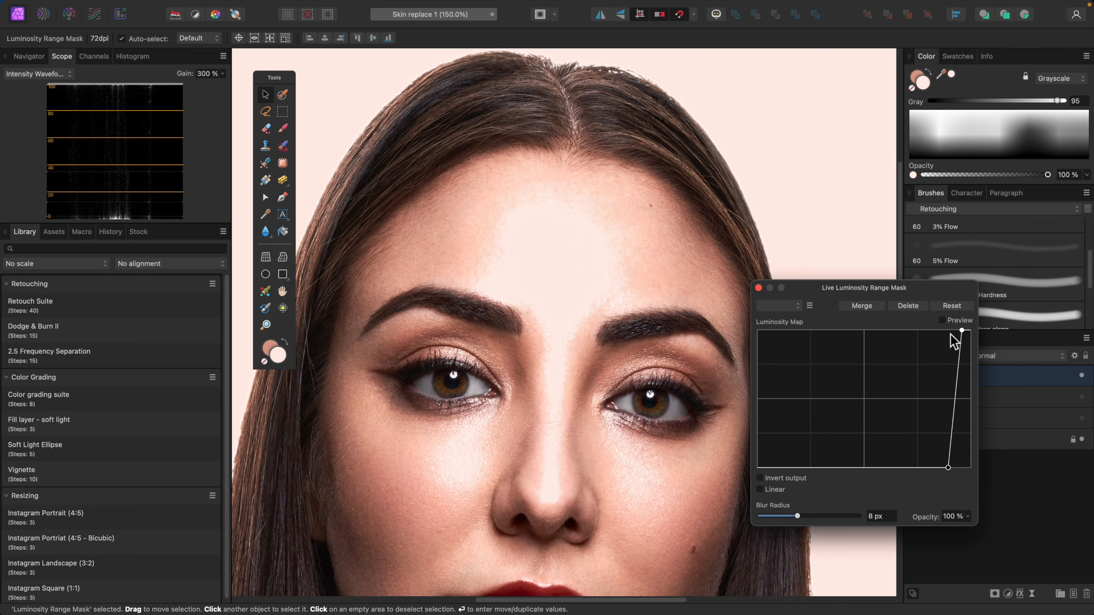
pyautogui.moveTo(952, 473); pyautogui.dragTo(929, 477)
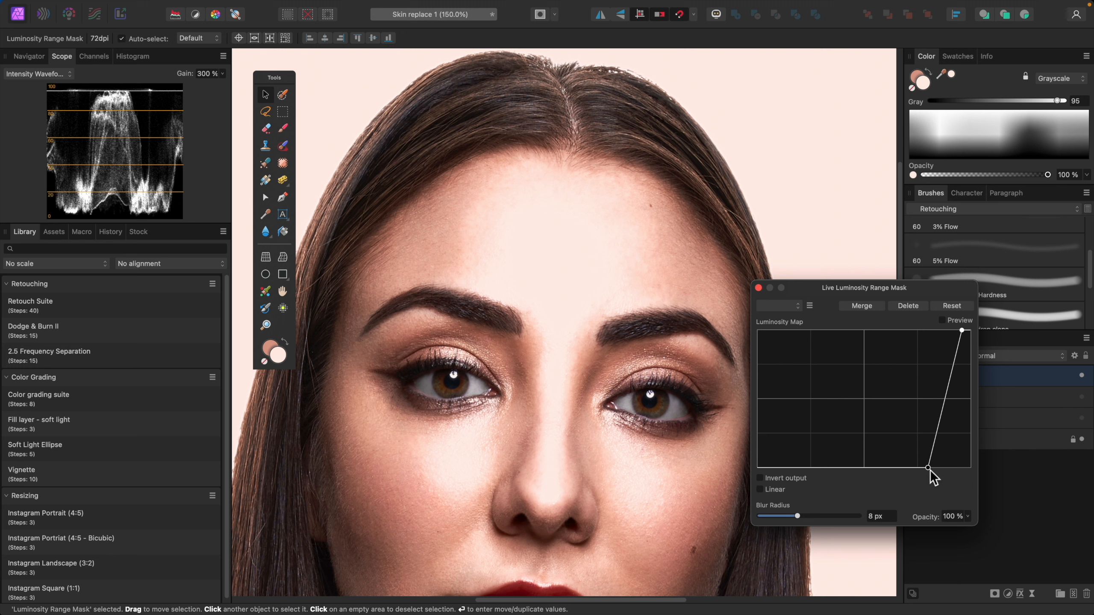
pyautogui.moveTo(930, 470)
pyautogui.mouseDown()
pyautogui.moveTo(939, 480)
pyautogui.moveTo(928, 479)
pyautogui.mouseUp()
pyautogui.moveTo(967, 332); pyautogui.dragTo(970, 331)
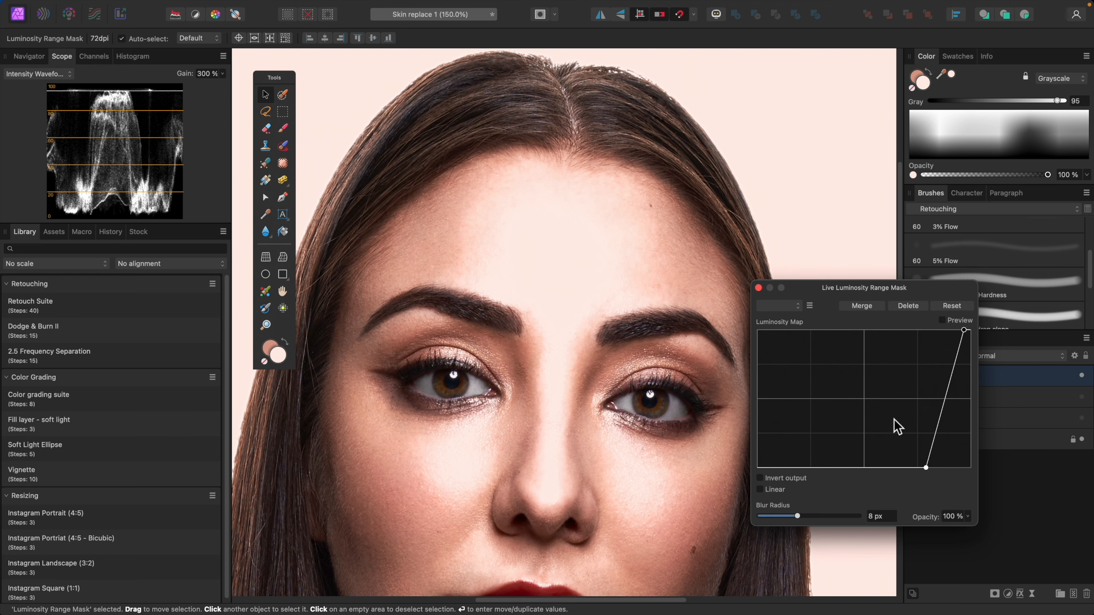
# Step: Set the mask's blur radius to 8.7 px and close the mask settings
pyautogui.click(799, 517)
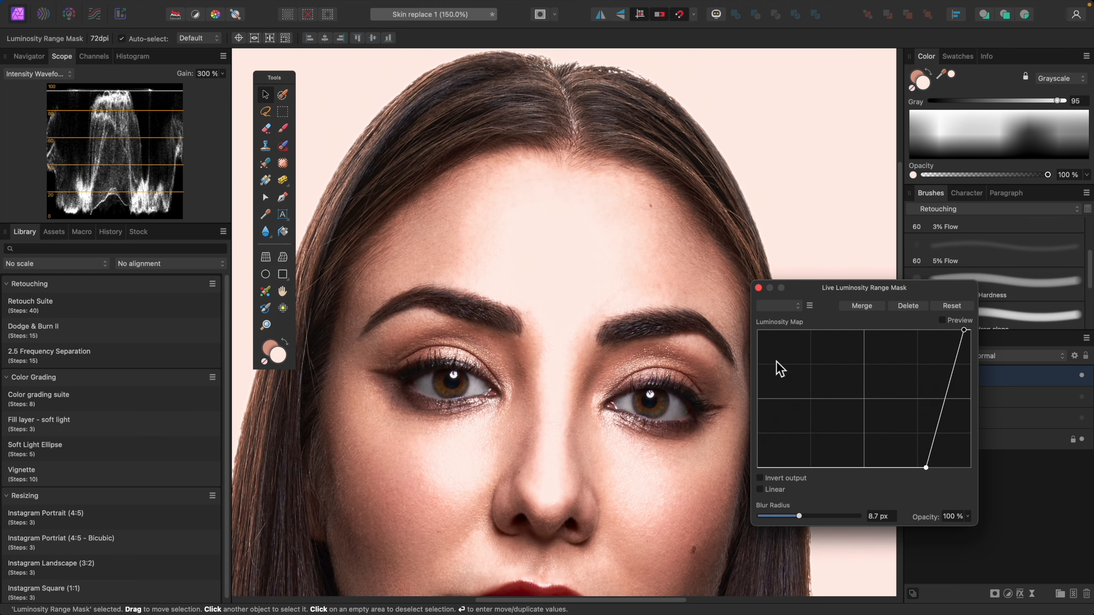
pyautogui.click(758, 288)
pyautogui.press('super+0')
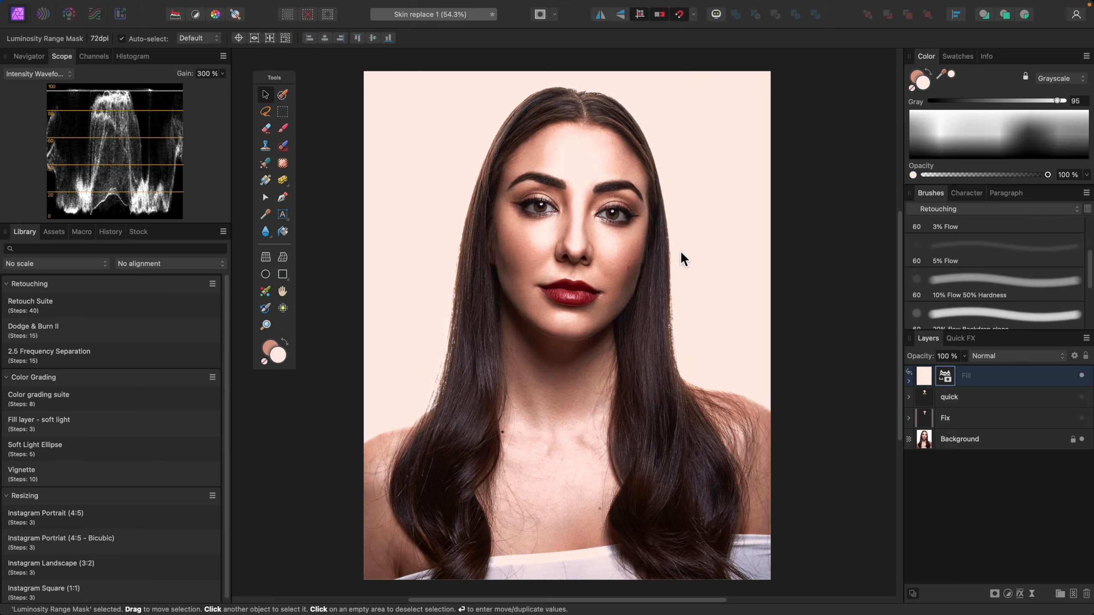
pyautogui.press('super+1')
pyautogui.press('super+0')
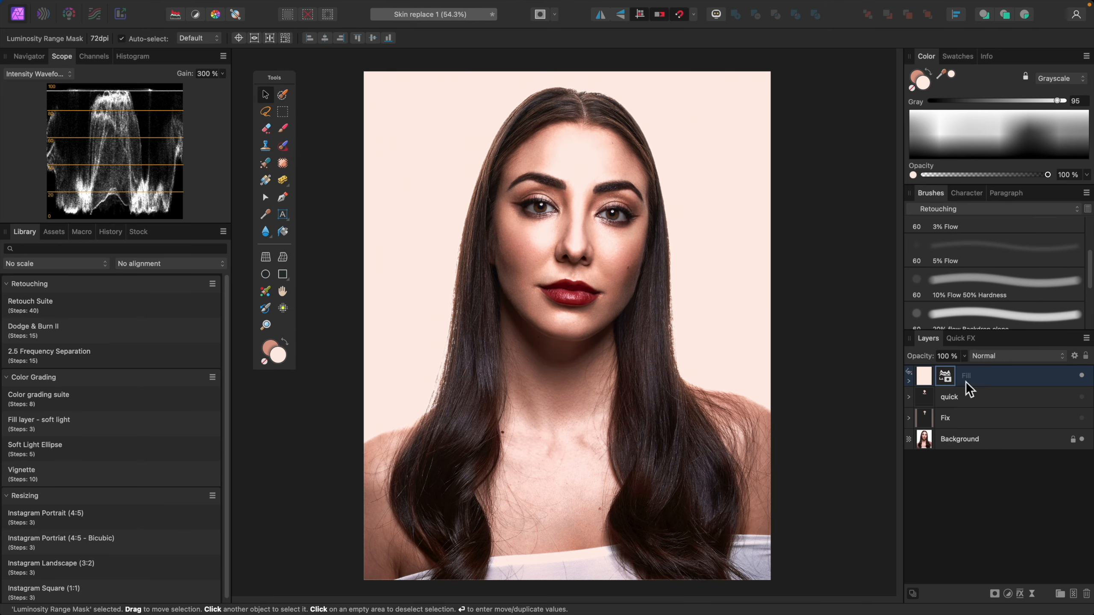
# Step: Add a regular mask to the fill layer and invert it to hide the fill everywhere
pyautogui.click(925, 379)
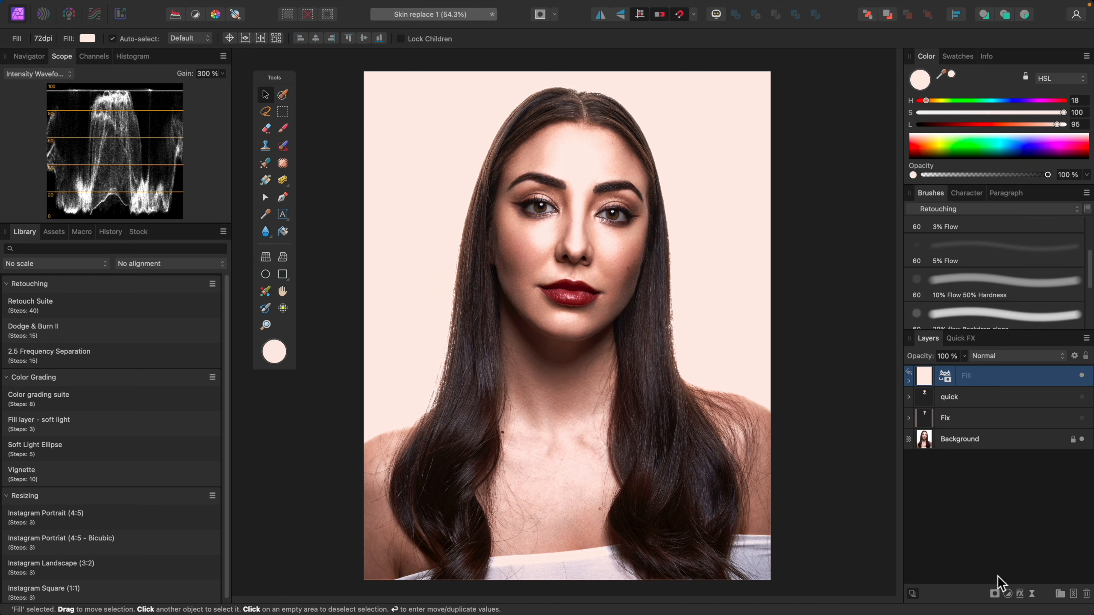
pyautogui.click(995, 594)
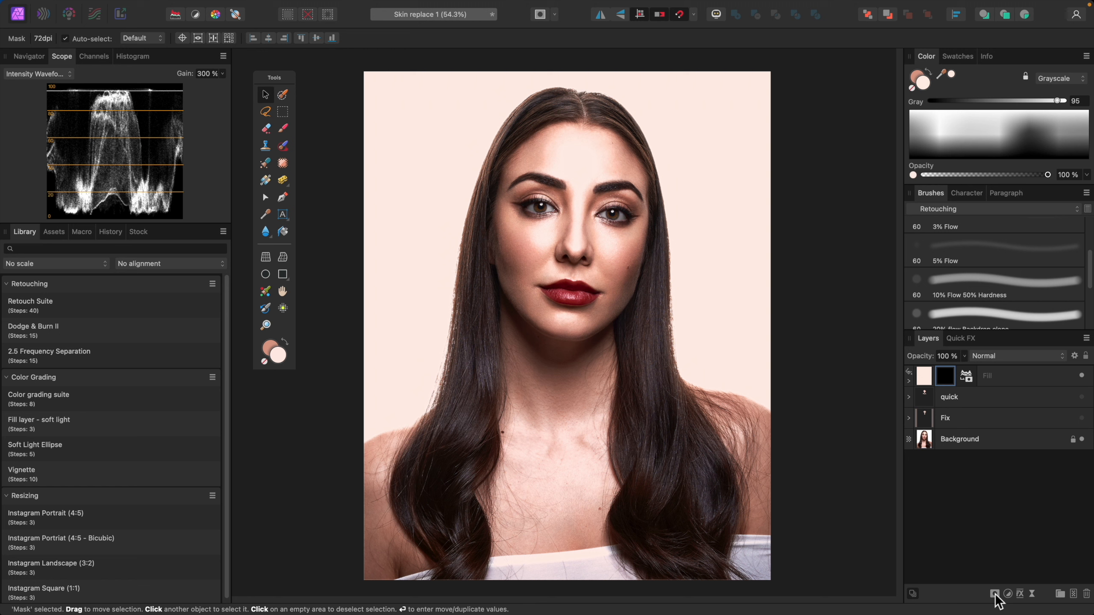
pyautogui.press('super+i')
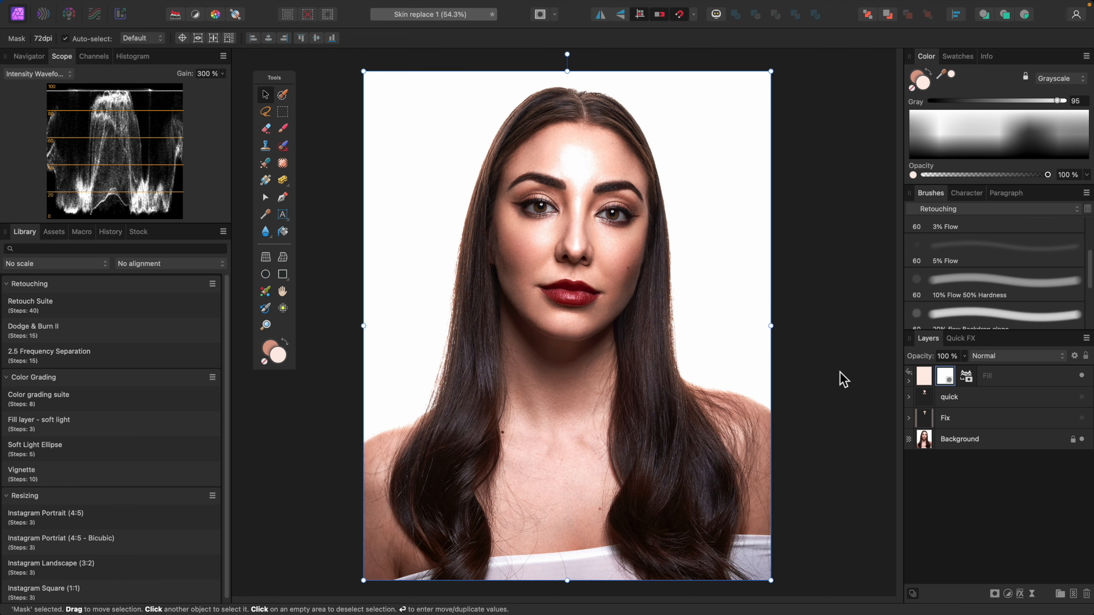
# Step: Set up the Paint Brush with the Mask Brush preset and pure white (Gray 100)
pyautogui.press('b')
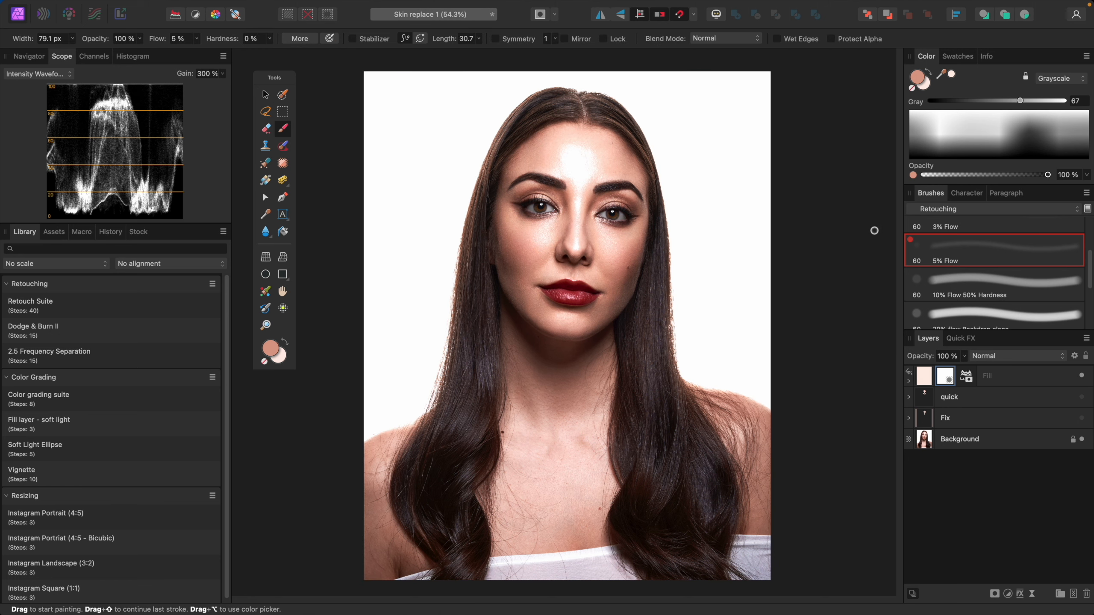
pyautogui.moveTo(1021, 100); pyautogui.dragTo(1063, 101)
pyautogui.moveTo(1090, 285); pyautogui.dragTo(1091, 310)
pyautogui.click(1033, 307)
# Step: Paint the fill back in over the nose and forehead highlights on the mask, enlarging the brush to about 139 px
pyautogui.press('super+equal')
pyautogui.press('super+equal')
pyautogui.scroll(5, 650, 255)
pyautogui.press('super+equal')
pyautogui.press(']')
pyautogui.press(']')
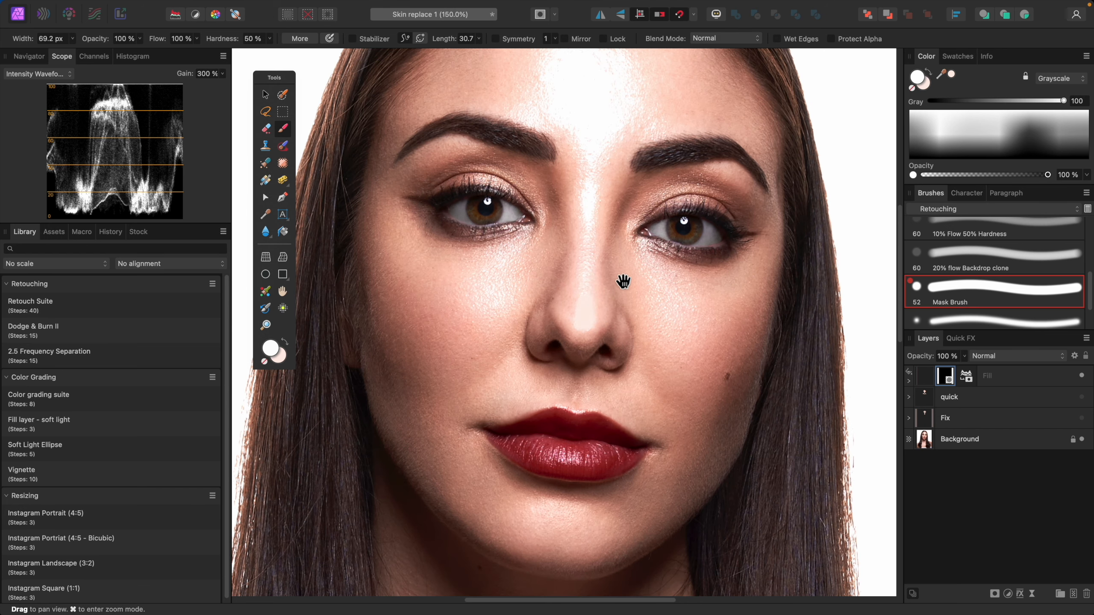
pyautogui.scroll(3, 581, 409)
pyautogui.press(']')
pyautogui.press(']')
pyautogui.press(']')
pyautogui.moveTo(577, 420)
pyautogui.mouseDown()
pyautogui.moveTo(572, 268)
pyautogui.moveTo(521, 228)
pyautogui.moveTo(535, 191)
pyautogui.moveTo(569, 171)
pyautogui.moveTo(600, 189)
pyautogui.moveTo(558, 216)
pyautogui.moveTo(593, 249)
pyautogui.moveTo(610, 217)
pyautogui.moveTo(587, 171)
pyautogui.moveTo(618, 244)
pyautogui.mouseUp()
pyautogui.press(']')
pyautogui.press(']')
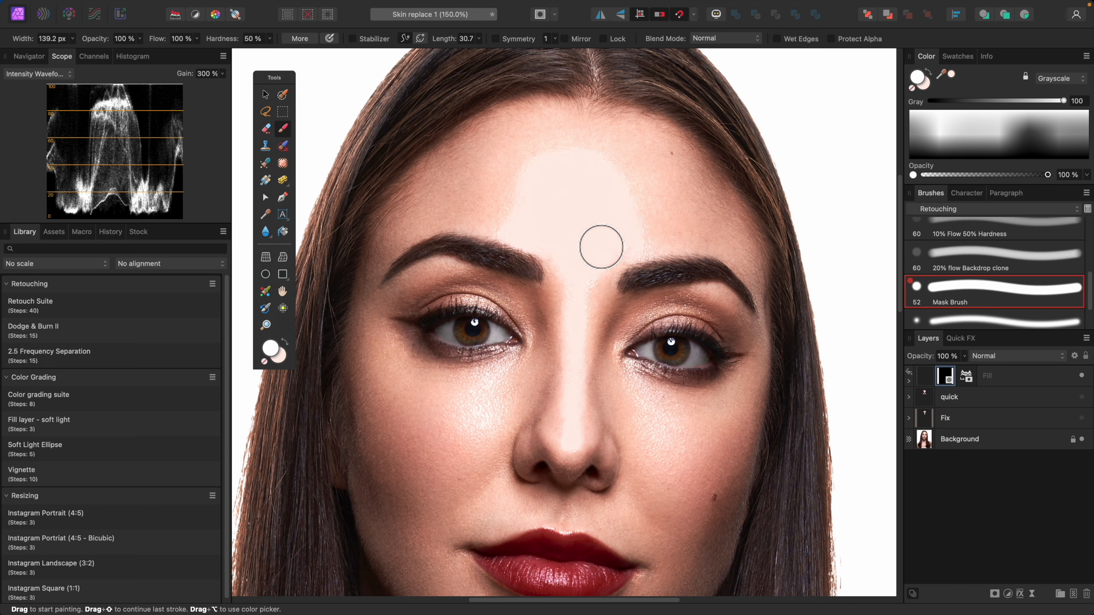
# Step: Choose the 5% Flow brush, enlarge it to about 152 px, and softly paint white around the forehead highlight on the mask
pyautogui.scroll(2, 1091, 281)
pyautogui.scroll(2, 1090, 278)
pyautogui.click(1064, 280)
pyautogui.press(']')
pyautogui.press(']')
pyautogui.moveTo(645, 243)
pyautogui.mouseDown()
pyautogui.moveTo(632, 189)
pyautogui.moveTo(642, 190)
pyautogui.moveTo(599, 155)
pyautogui.mouseUp()
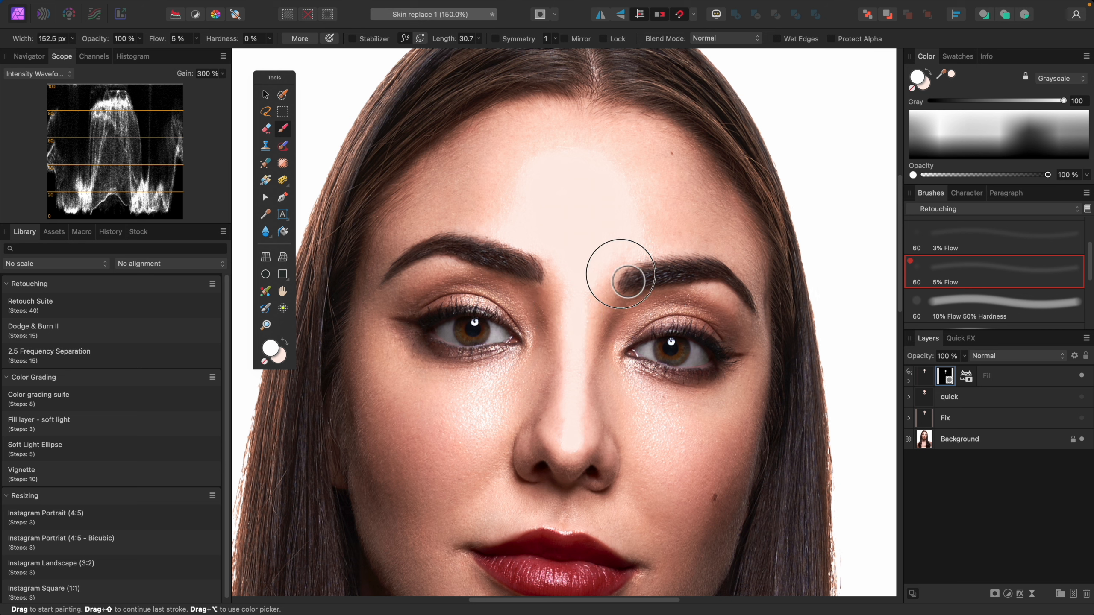
# Step: Blend the fill between the eyebrows and down the nose on the mask, reducing the brush to about 110 px
pyautogui.press('[')
pyautogui.press('[')
pyautogui.moveTo(600, 304)
pyautogui.mouseDown()
pyautogui.moveTo(588, 313)
pyautogui.moveTo(592, 362)
pyautogui.moveTo(597, 328)
pyautogui.moveTo(562, 329)
pyautogui.moveTo(552, 284)
pyautogui.mouseUp()
pyautogui.moveTo(563, 411)
pyautogui.mouseDown()
pyautogui.moveTo(584, 462)
pyautogui.moveTo(588, 433)
pyautogui.moveTo(563, 415)
pyautogui.moveTo(576, 459)
pyautogui.moveTo(582, 435)
pyautogui.mouseUp()
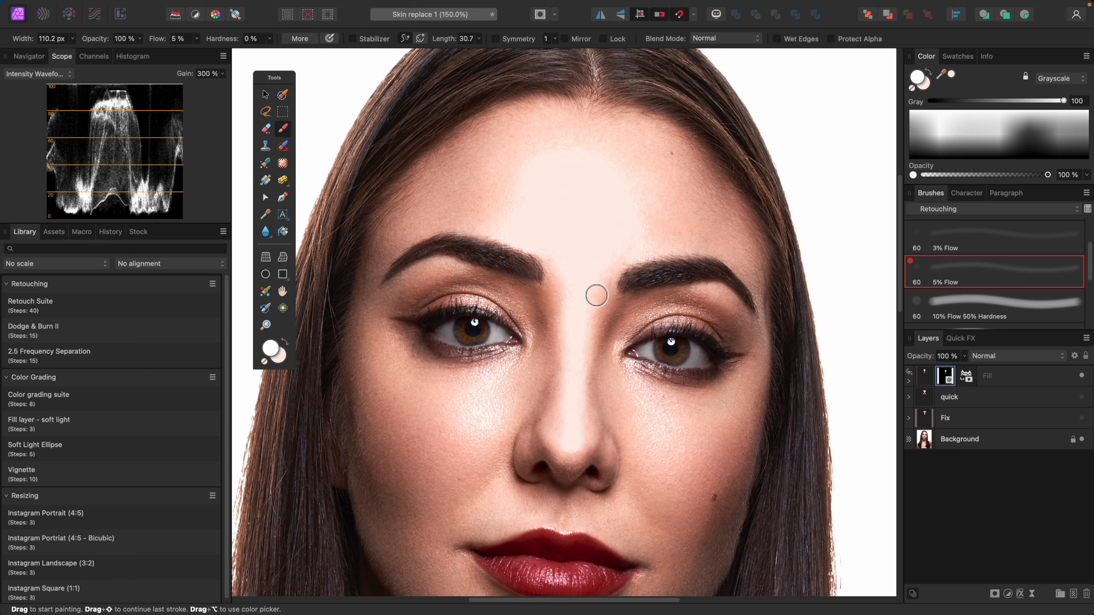
pyautogui.press(']')
pyautogui.click(965, 120)
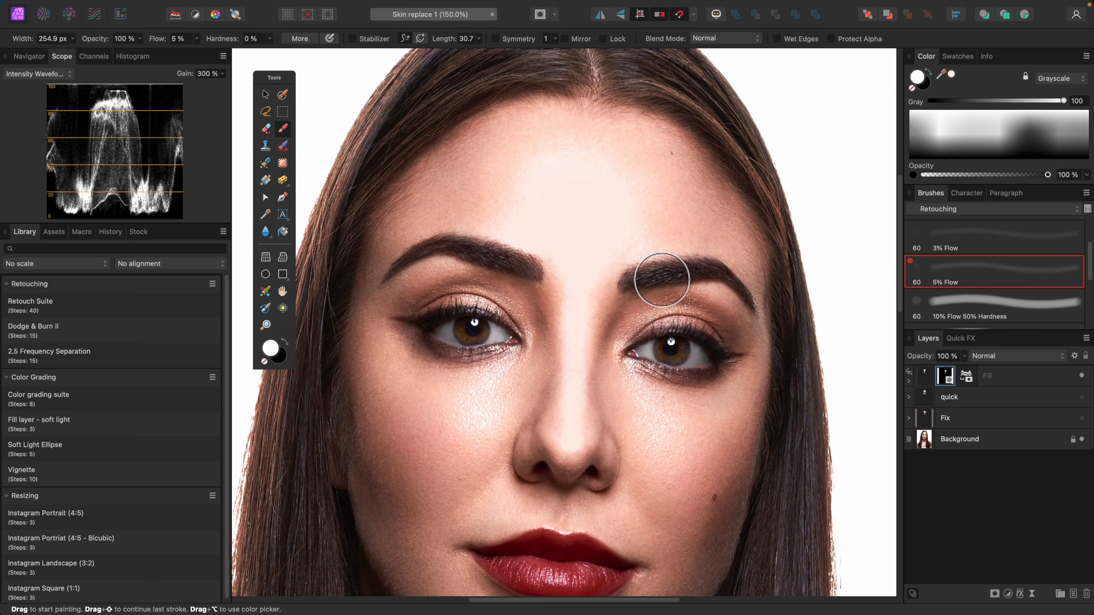
# Step: Select the fill layer's content and fine-tune the lightness of its skin-tone colour while checking the forehead and nose
pyautogui.press('super+minus')
pyautogui.press('super+minus')
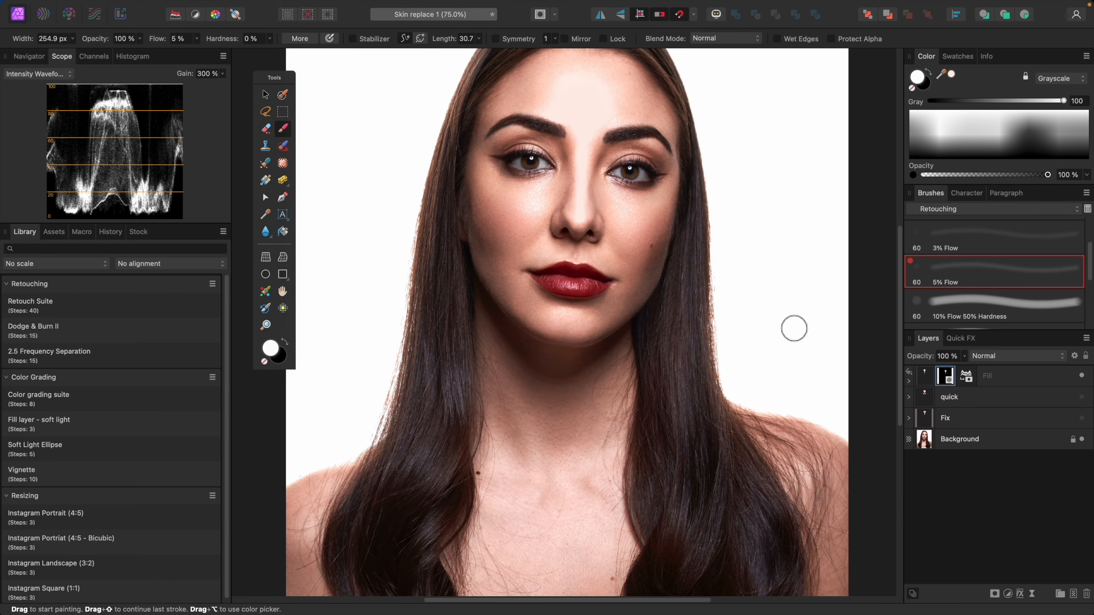
pyautogui.click(928, 383)
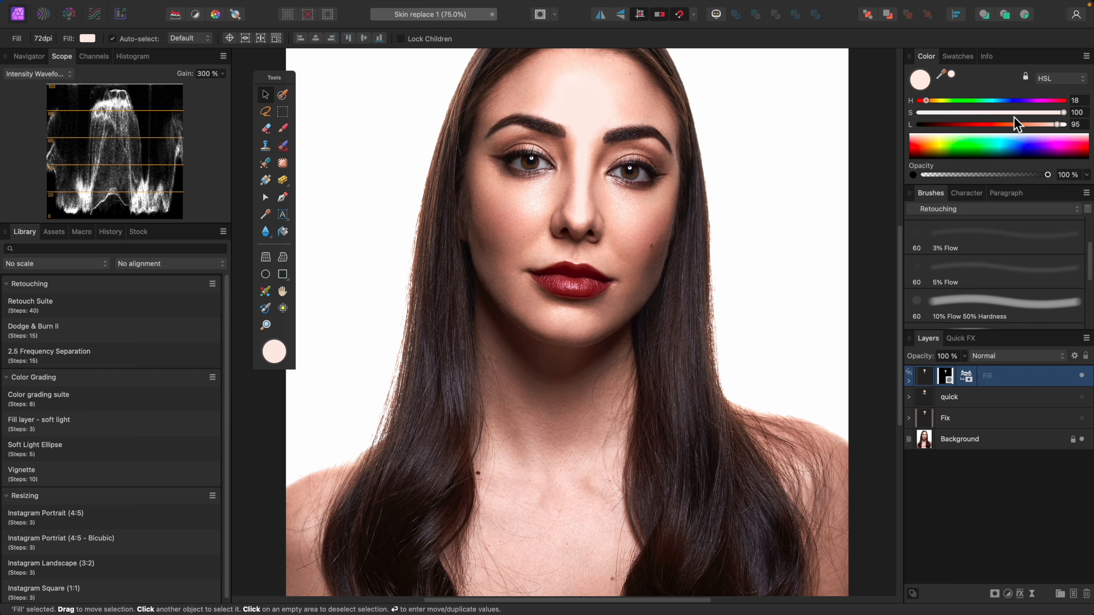
pyautogui.moveTo(1058, 125); pyautogui.dragTo(1066, 150)
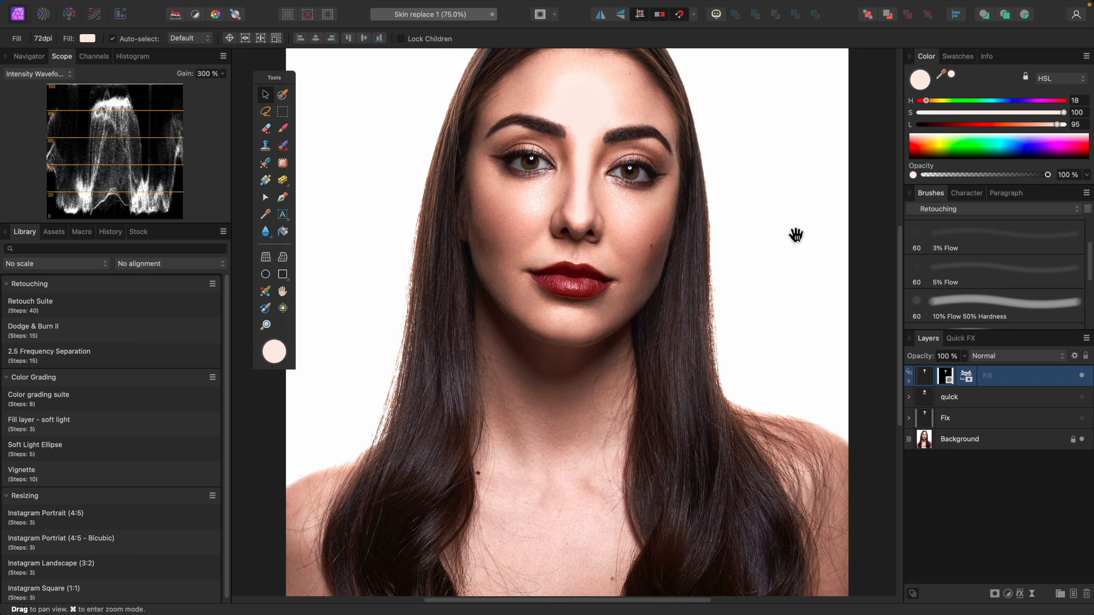
pyautogui.press('super+1')
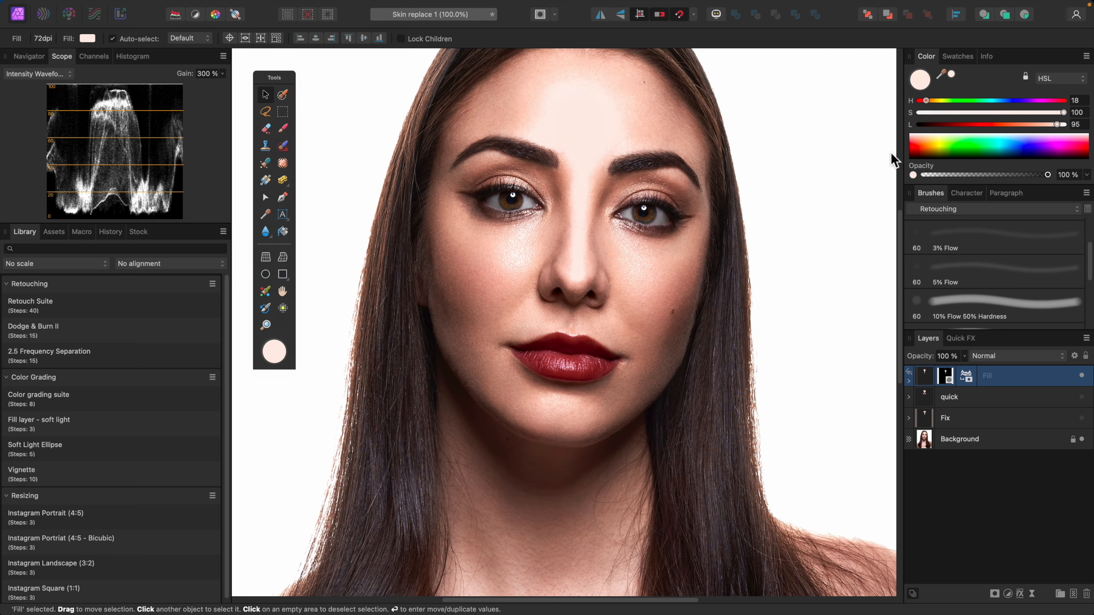
pyautogui.scroll(3, 781, 178)
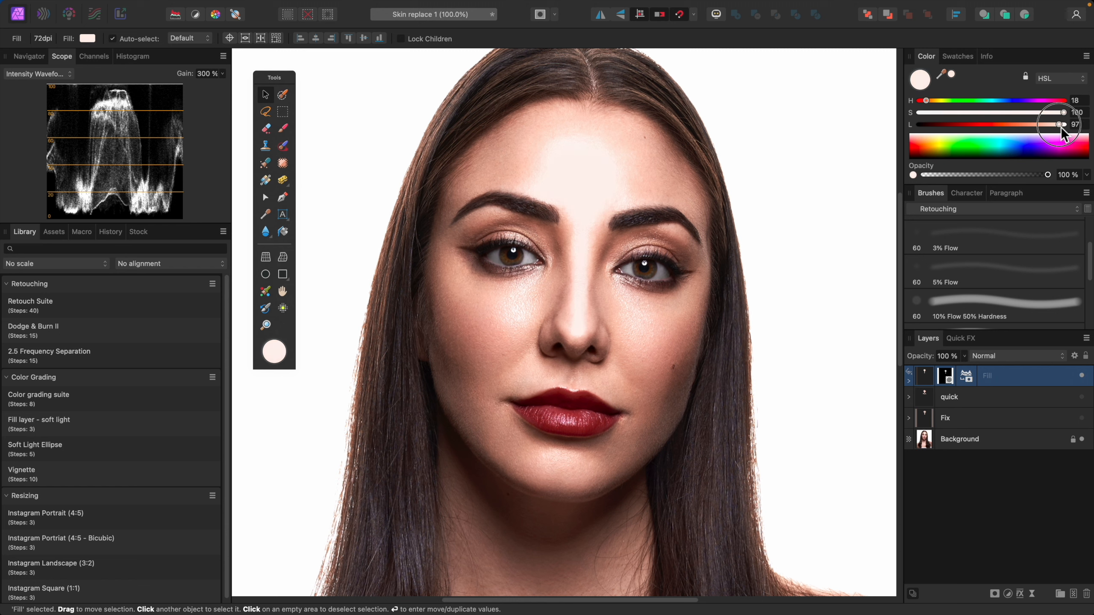
pyautogui.moveTo(1061, 126); pyautogui.dragTo(1055, 128)
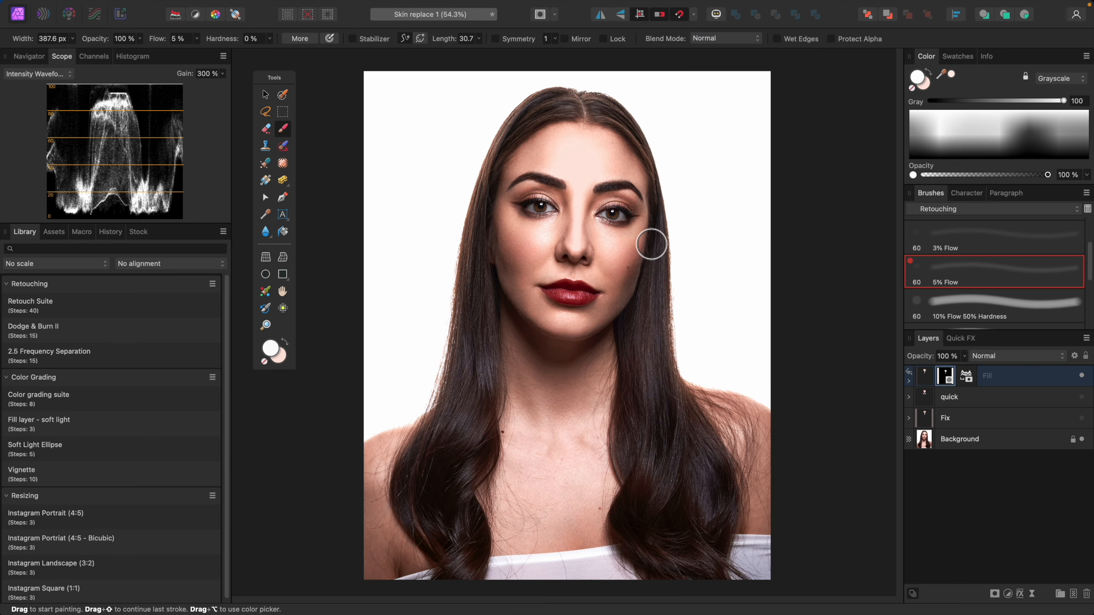
# Step: Reduce the 5% Flow mask brush to about 330 px for blending the facial highlights
pyautogui.scroll(5, 691, 335)
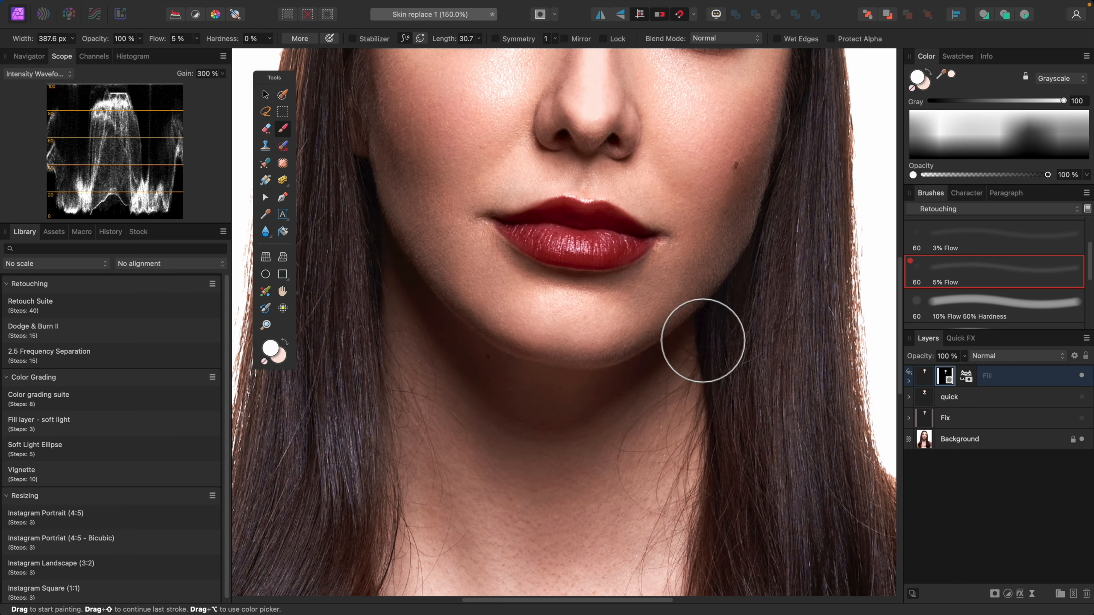
pyautogui.press('super+1')
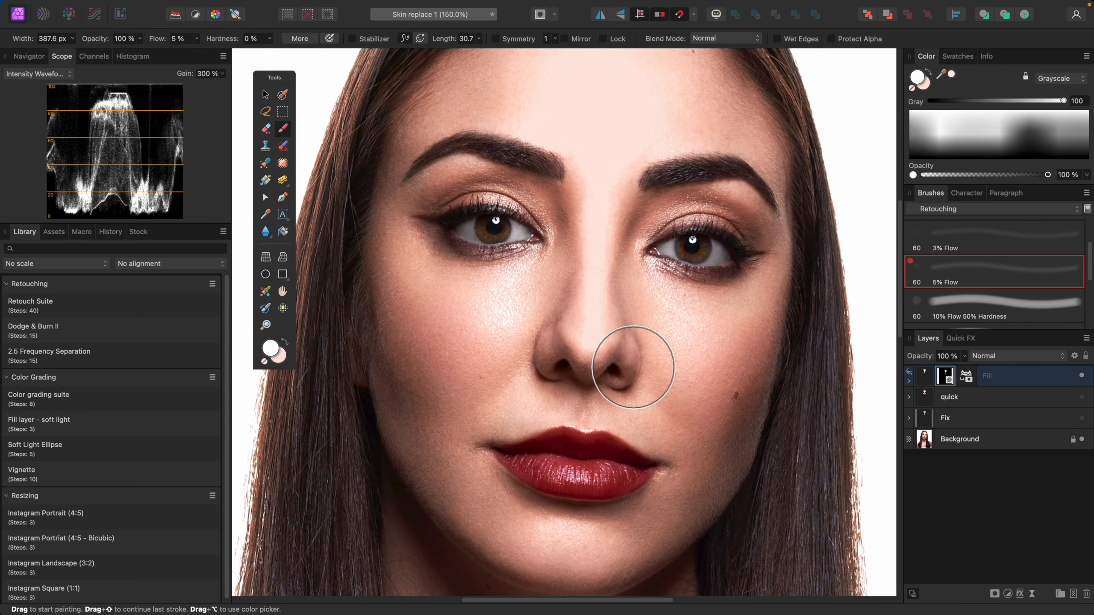
pyautogui.press('space')
pyautogui.moveTo(664, 354); pyautogui.dragTo(662, 390)
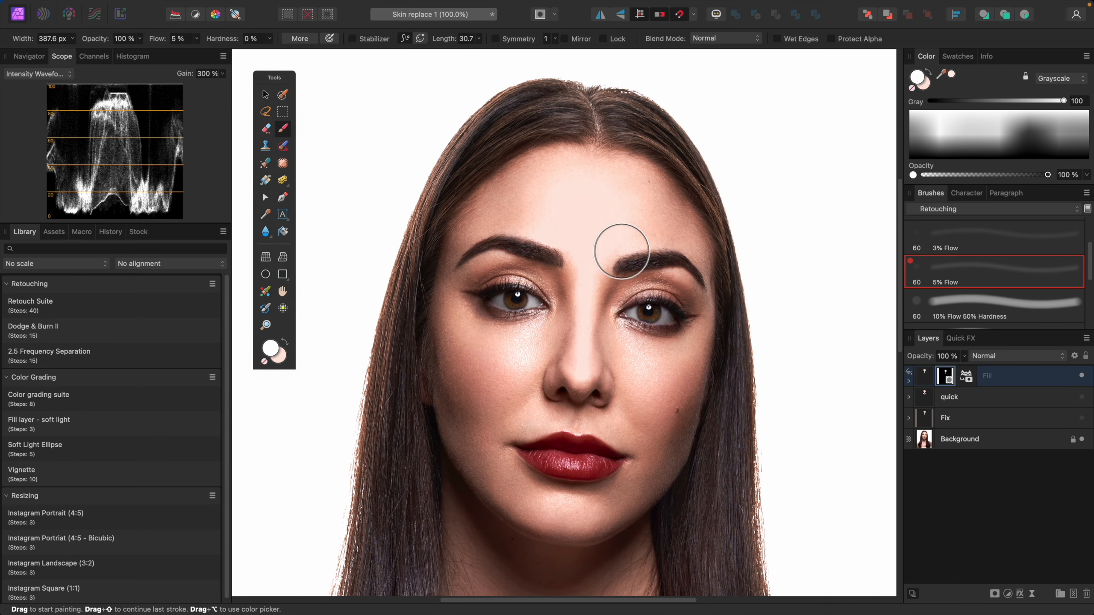
pyautogui.scroll(2, 564, 332)
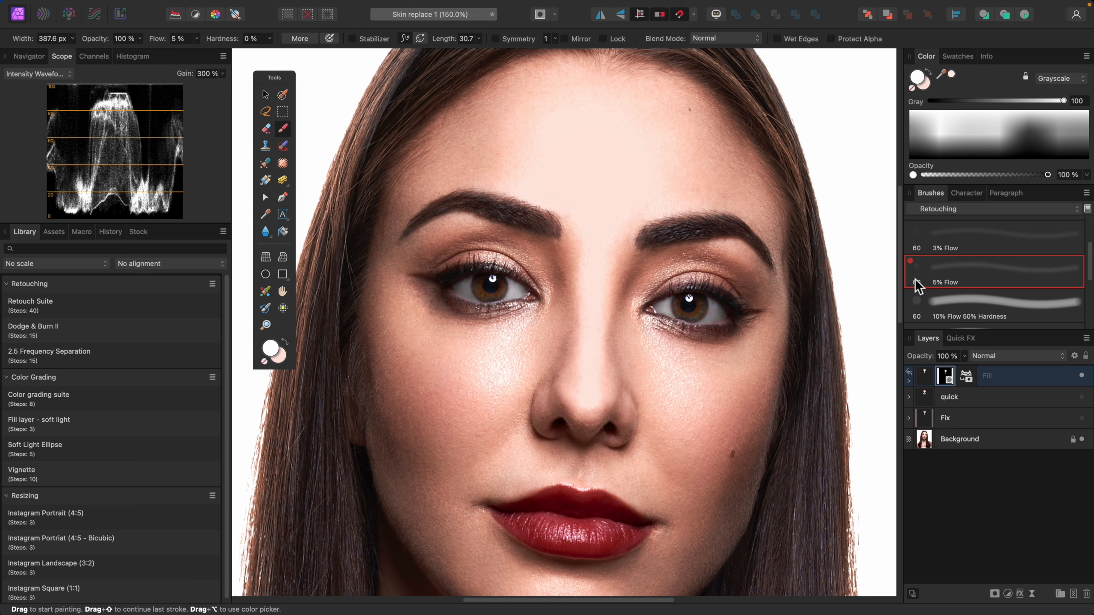
pyautogui.press('[')
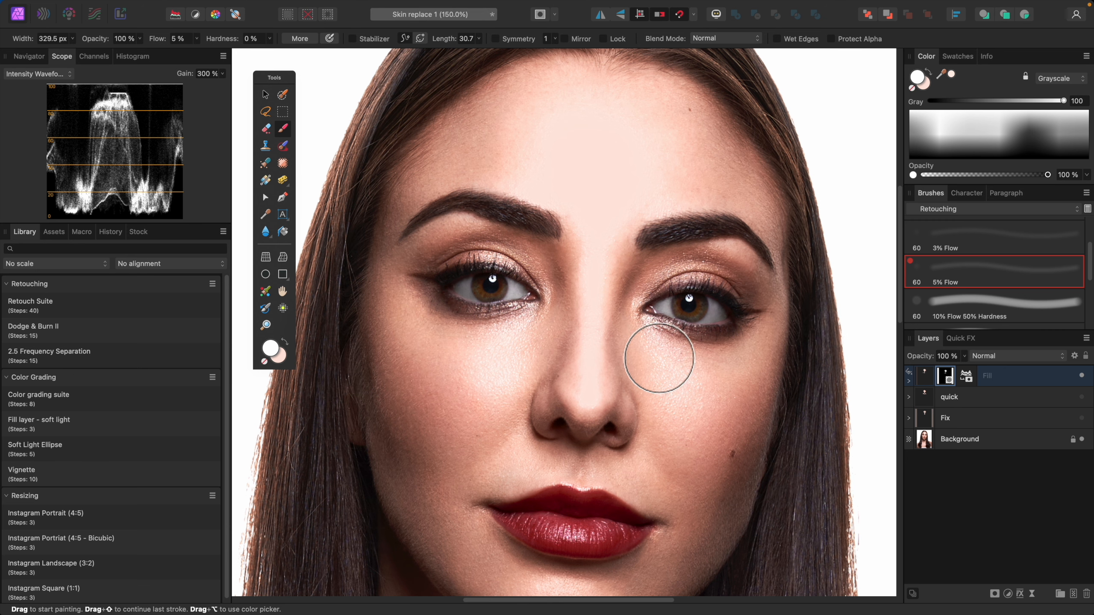
# Step: Compare the face with the Fill layer hidden and shown
pyautogui.click(1085, 377)
pyautogui.click(1085, 377)
pyautogui.press('super+minus')
pyautogui.click(1085, 377)
pyautogui.click(1085, 377)
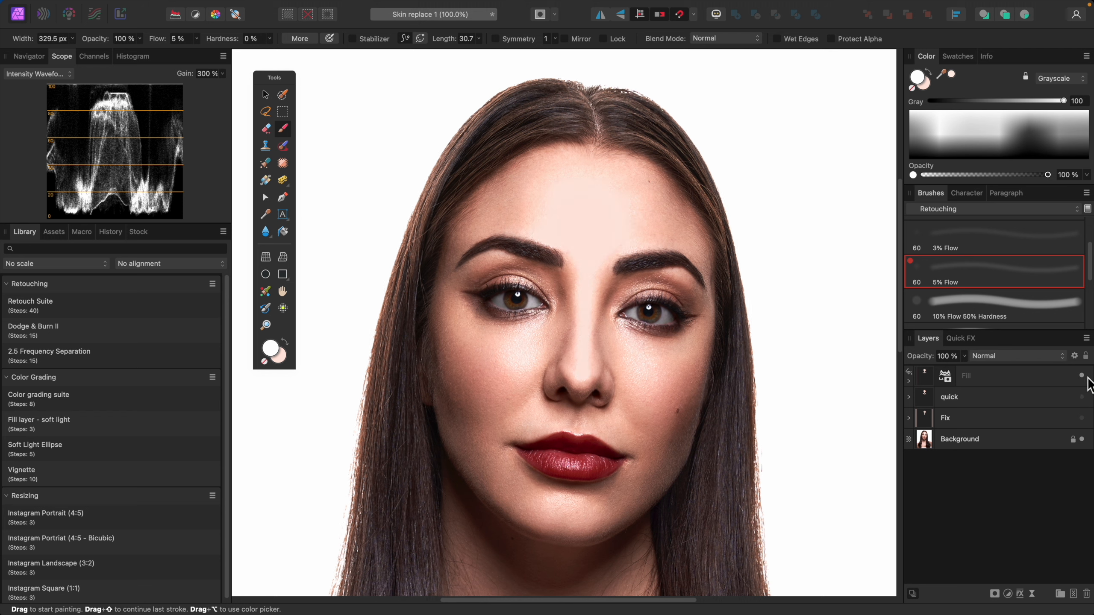
# Step: Adjust the soft mask brush to about 250 px for the cheek areas below the eyes
pyautogui.press('super+plus')
pyautogui.press('[')
pyautogui.press('[')
pyautogui.press('[')
pyautogui.press(']')
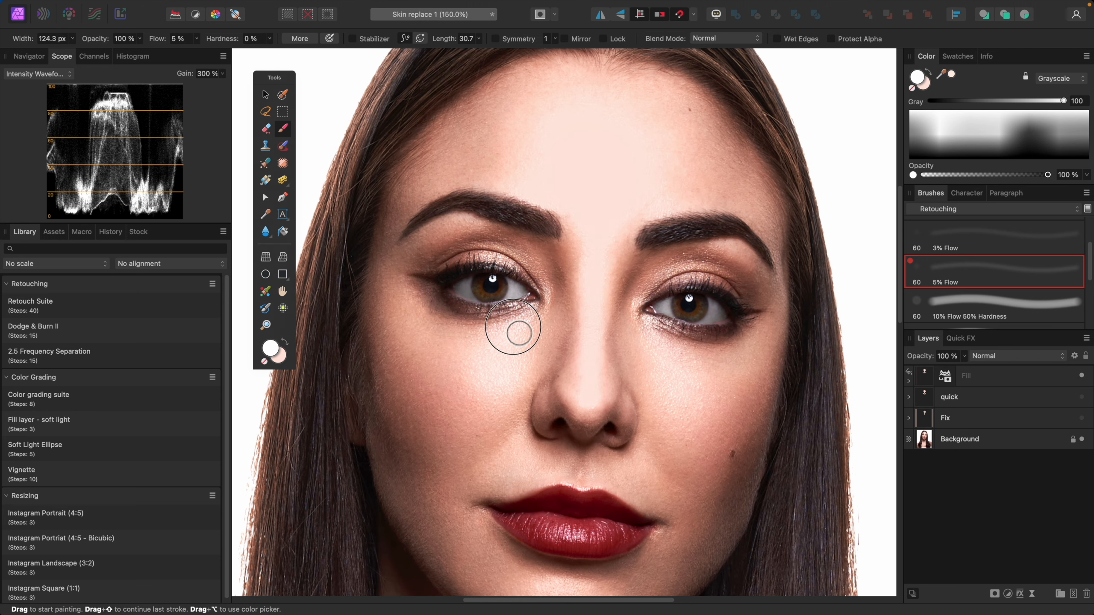
pyautogui.press(']')
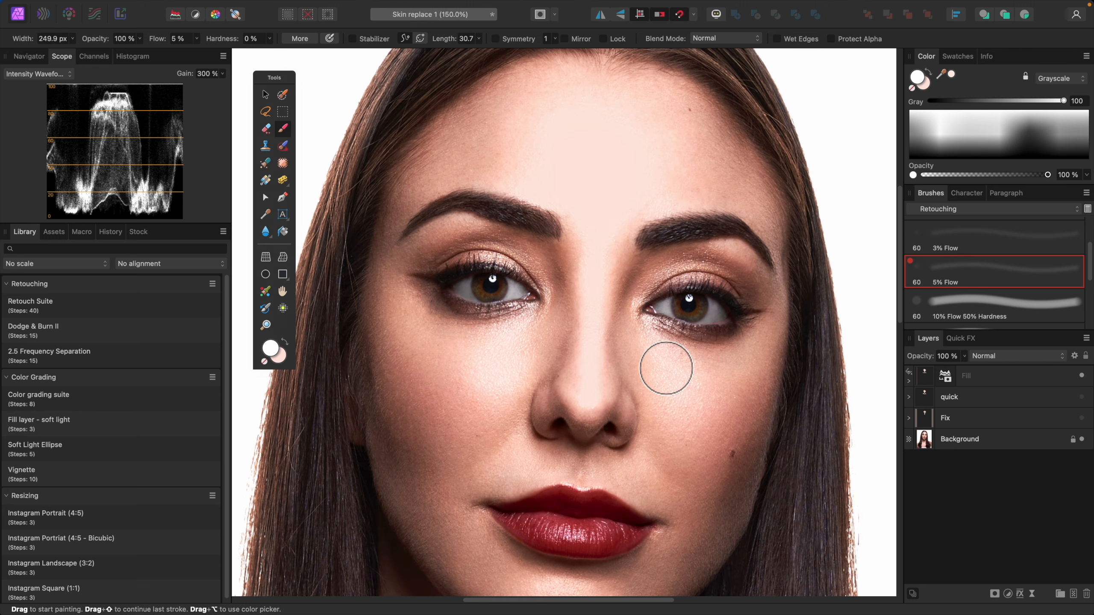
# Step: Set the painting colour to black (Gray 0) and choose the 3% Flow brush at about 243 px wide
pyautogui.click(996, 136)
pyautogui.moveTo(996, 137); pyautogui.dragTo(1014, 215)
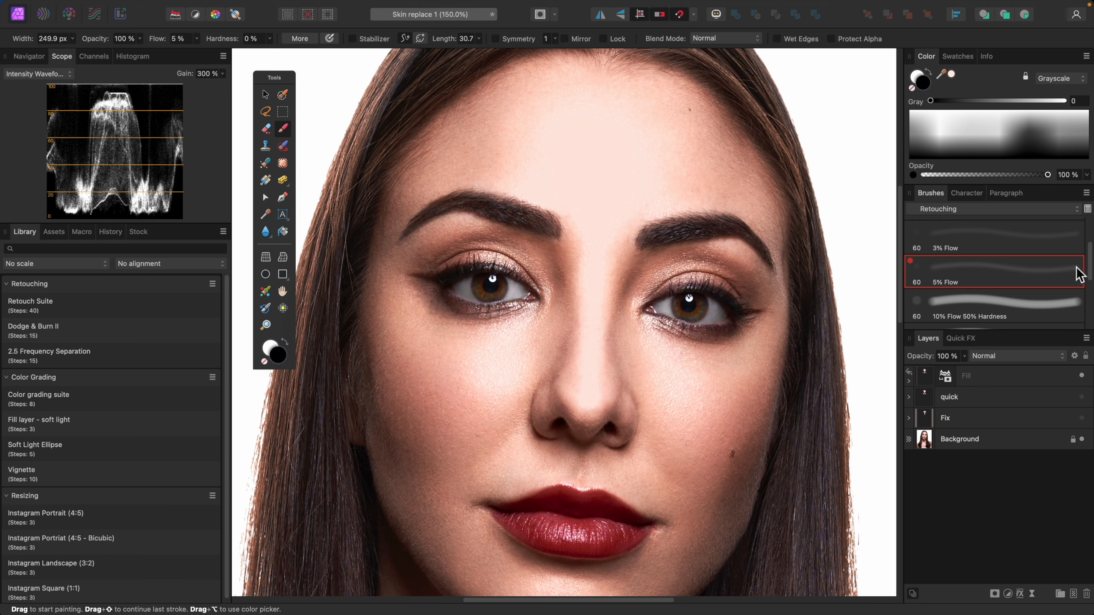
pyautogui.click(1074, 248)
pyautogui.press(']')
pyautogui.press(']')
pyautogui.press(']')
pyautogui.press(']')
pyautogui.press(']')
pyautogui.press(']')
pyautogui.press(']')
pyautogui.press(']')
pyautogui.press(']')
pyautogui.press(']')
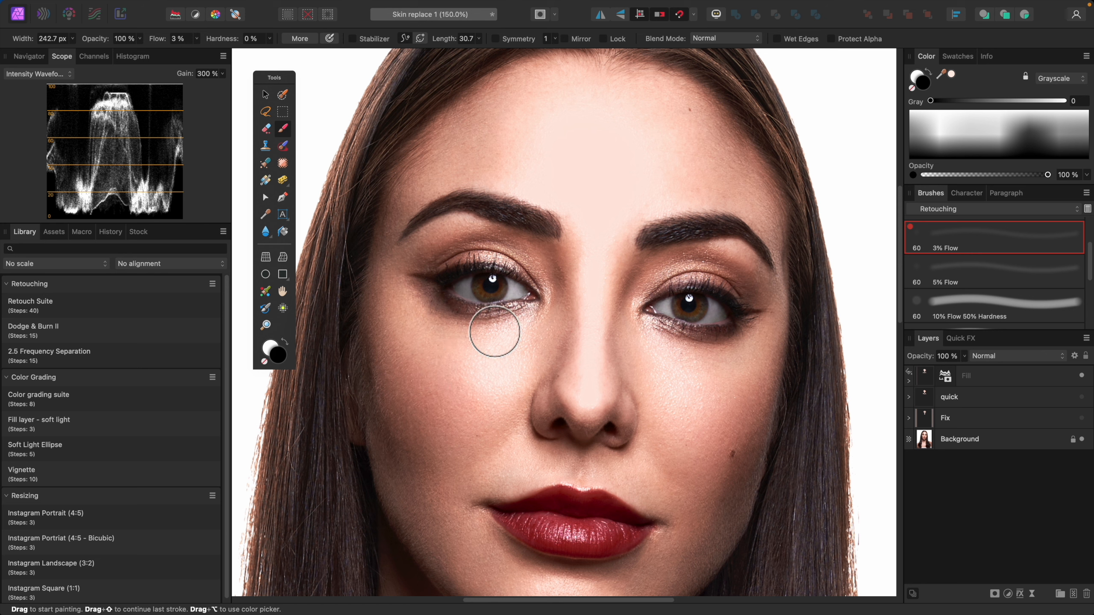
# Step: Refine the mask between the eyebrows and beside the nose bridge, alternating white and black and reducing the brush to about 142 px
pyautogui.press('x')
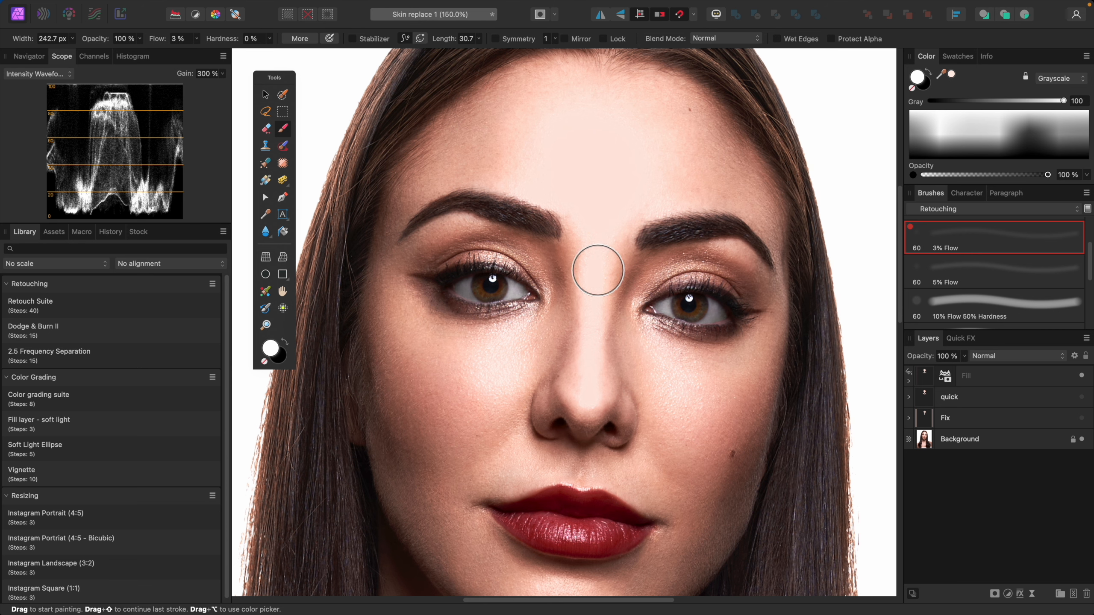
pyautogui.scroll(3, 620, 360)
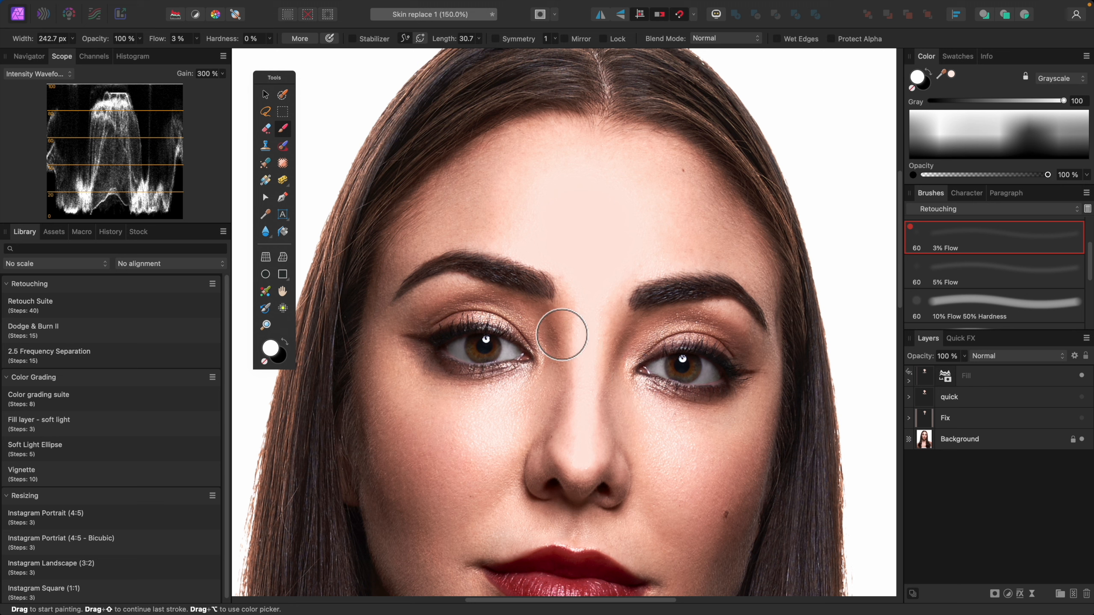
pyautogui.press('x')
pyautogui.moveTo(575, 334); pyautogui.dragTo(574, 334)
pyautogui.press('[')
pyautogui.press('[')
pyautogui.press('[')
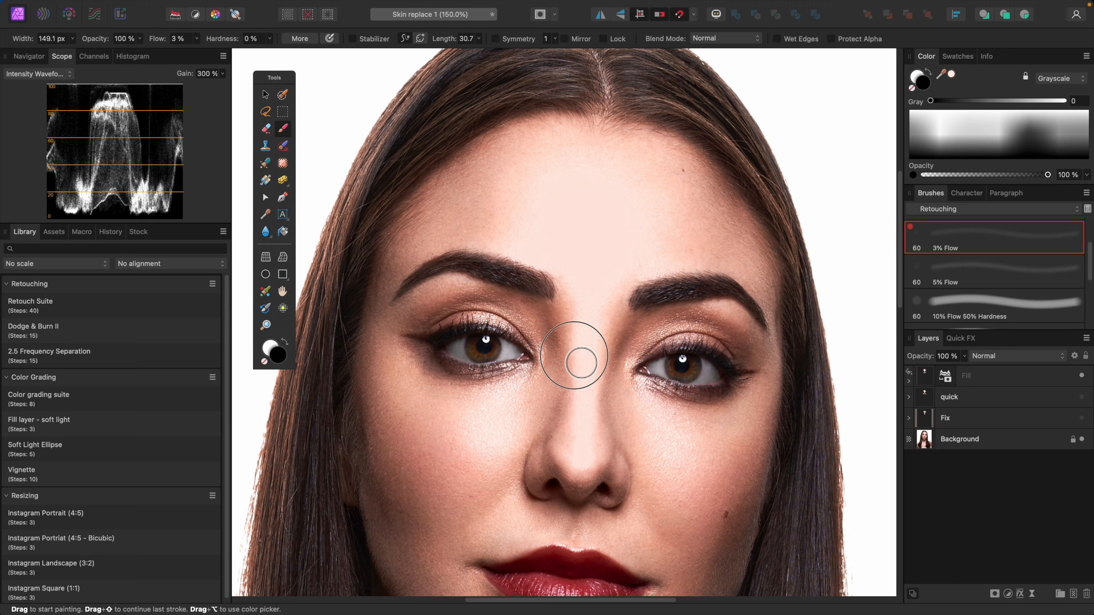
pyautogui.press(']')
pyautogui.press(']')
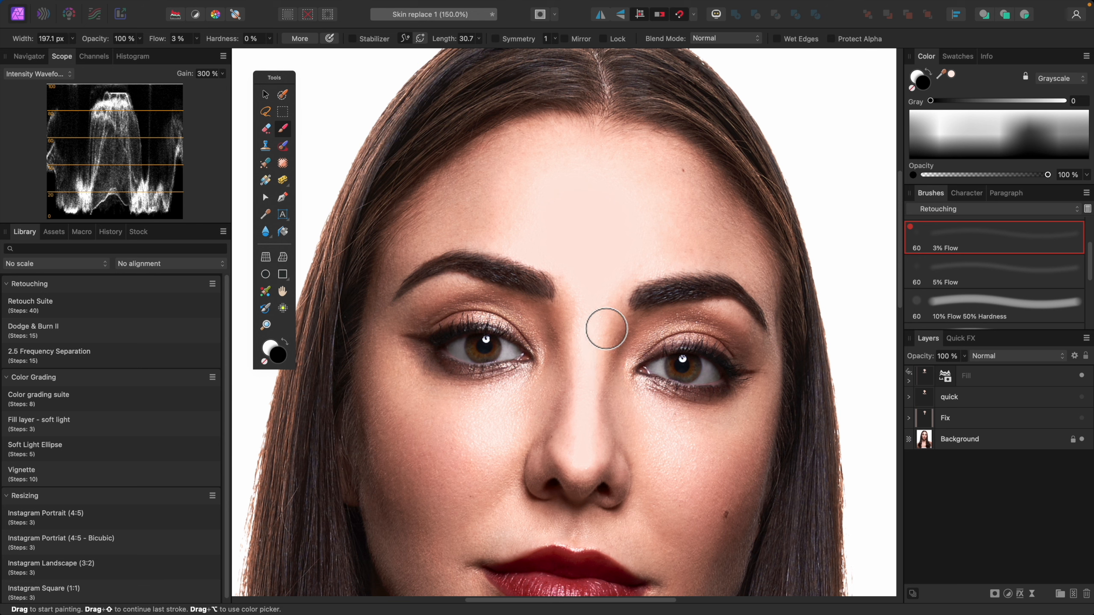
pyautogui.press('[')
pyautogui.press('[')
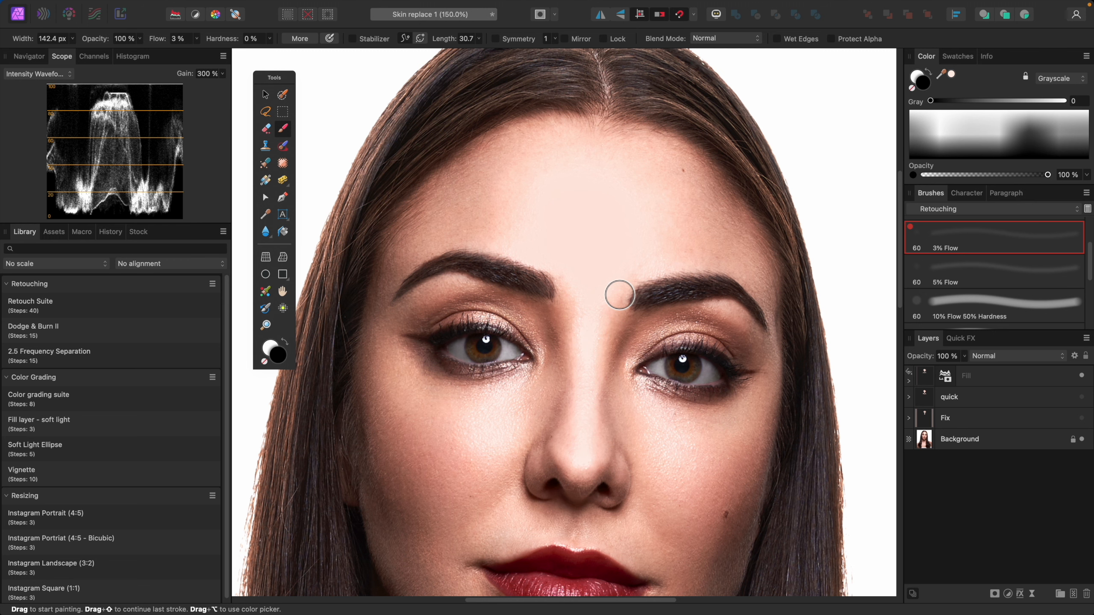
# Step: Compare the portrait with the Fill layer hidden and shown, and examine the filled forehead skin up close
pyautogui.press('super+0')
pyautogui.click(1086, 381)
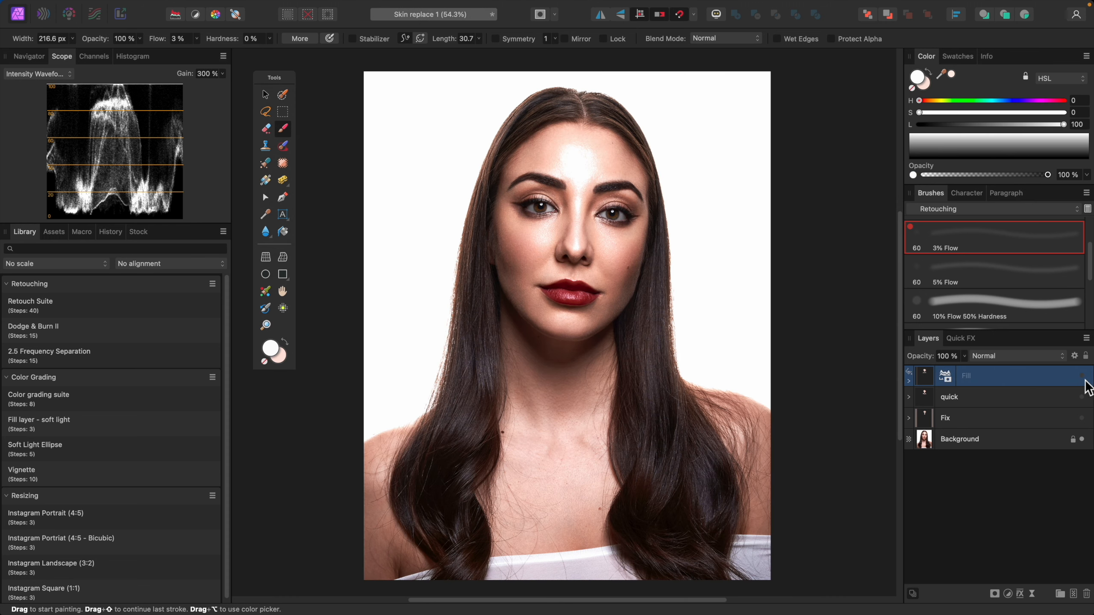
pyautogui.click(1083, 377)
pyautogui.click(1083, 378)
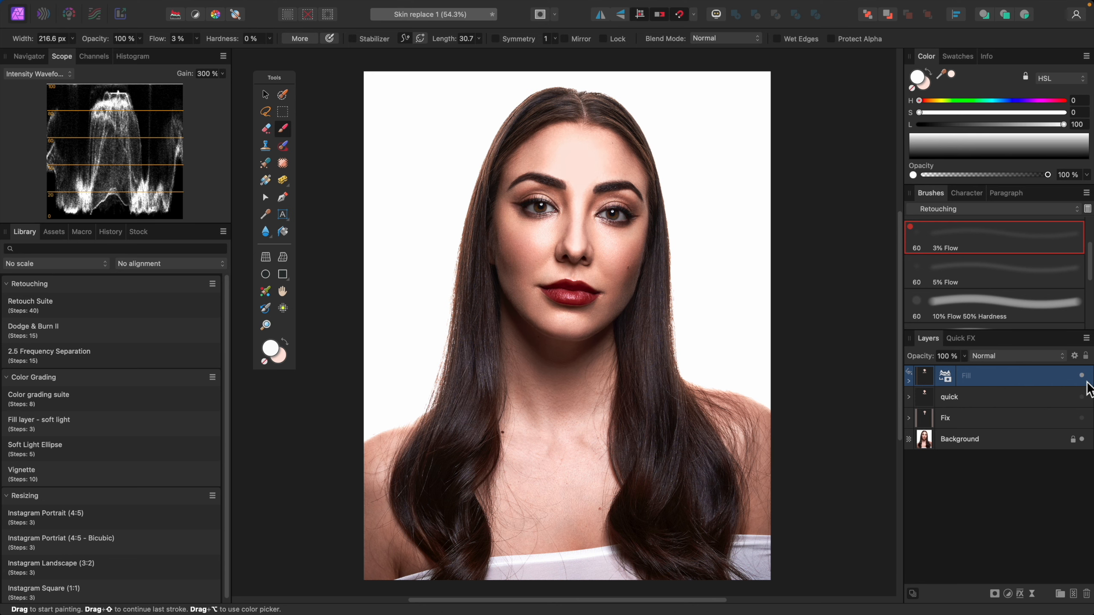
pyautogui.scroll(10, 745, 340)
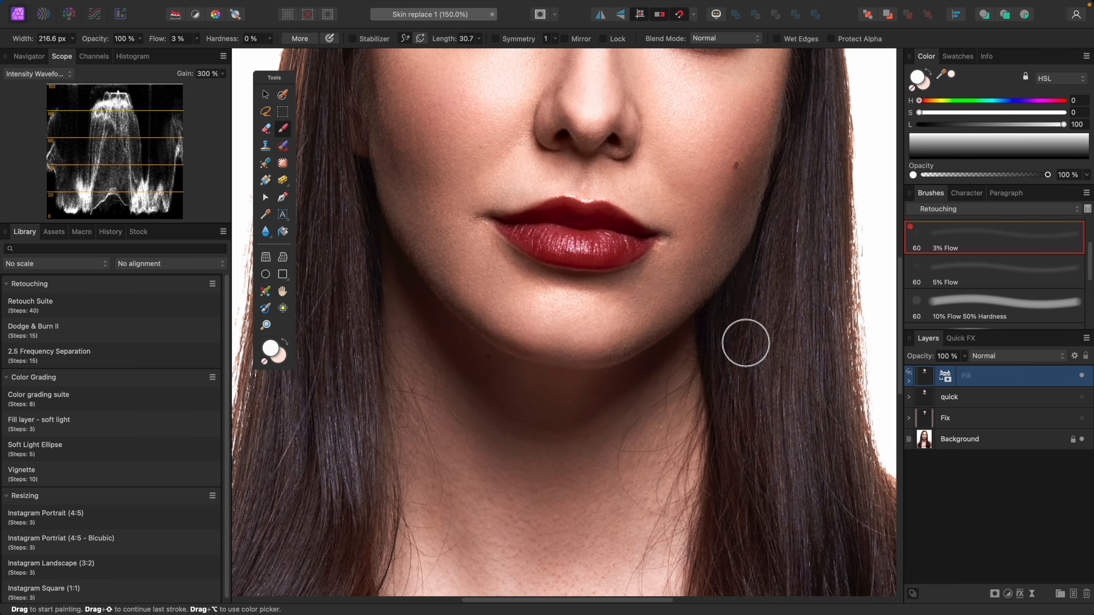
pyautogui.moveTo(769, 251); pyautogui.dragTo(723, 489)
pyautogui.press('super+equal')
pyautogui.moveTo(728, 224); pyautogui.dragTo(791, 298)
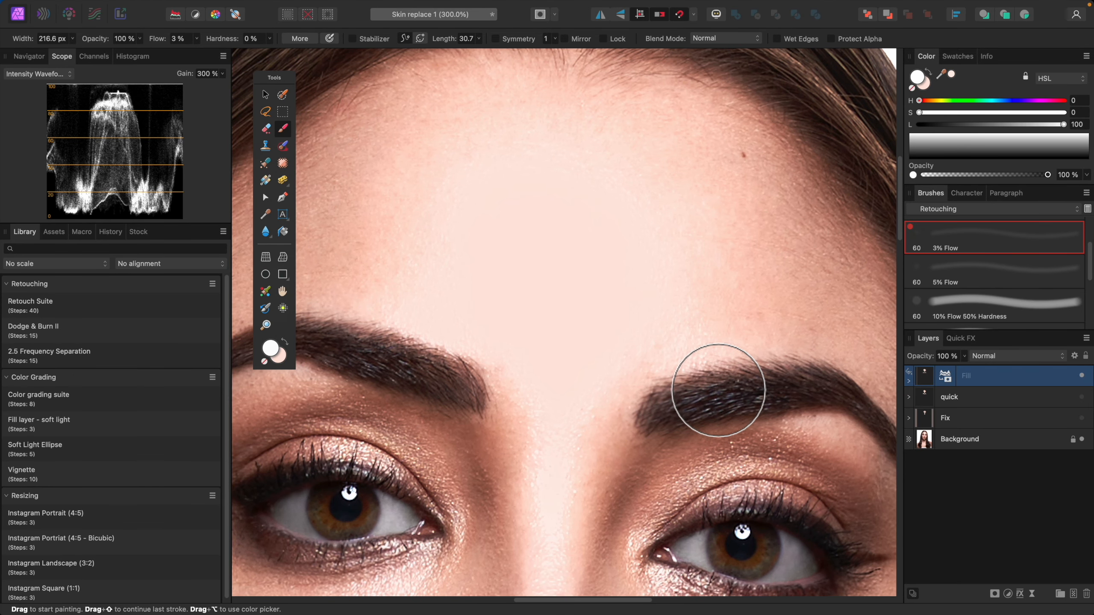
pyautogui.press('super+0')
# Step: Add a new pixel layer above the Fill layer and sample a skin tone from the forehead with the colour picker
pyautogui.click(965, 381)
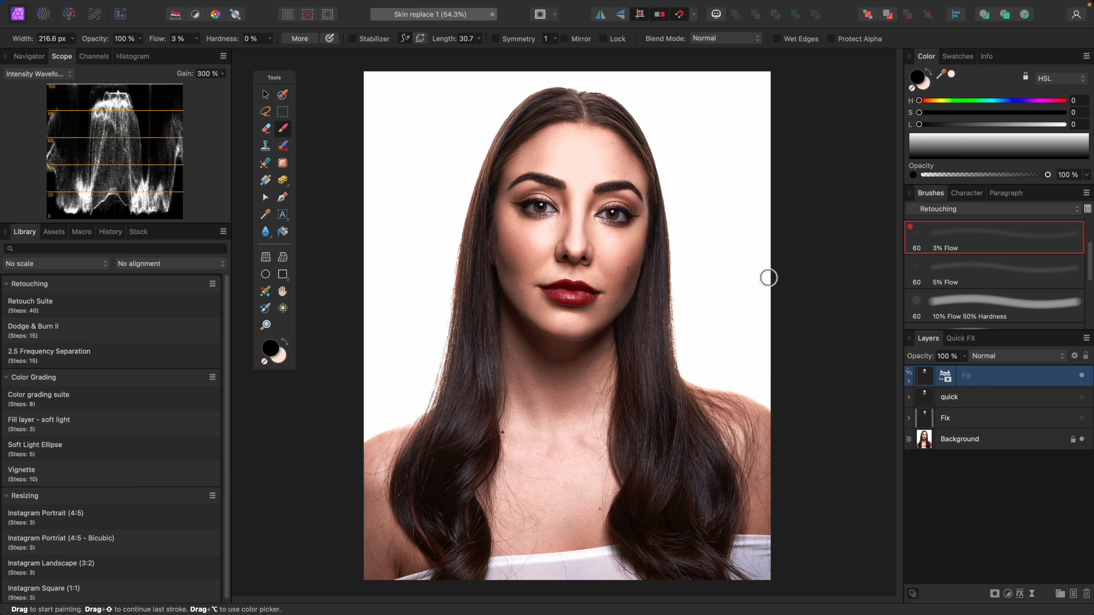
pyautogui.press('super+shift+n')
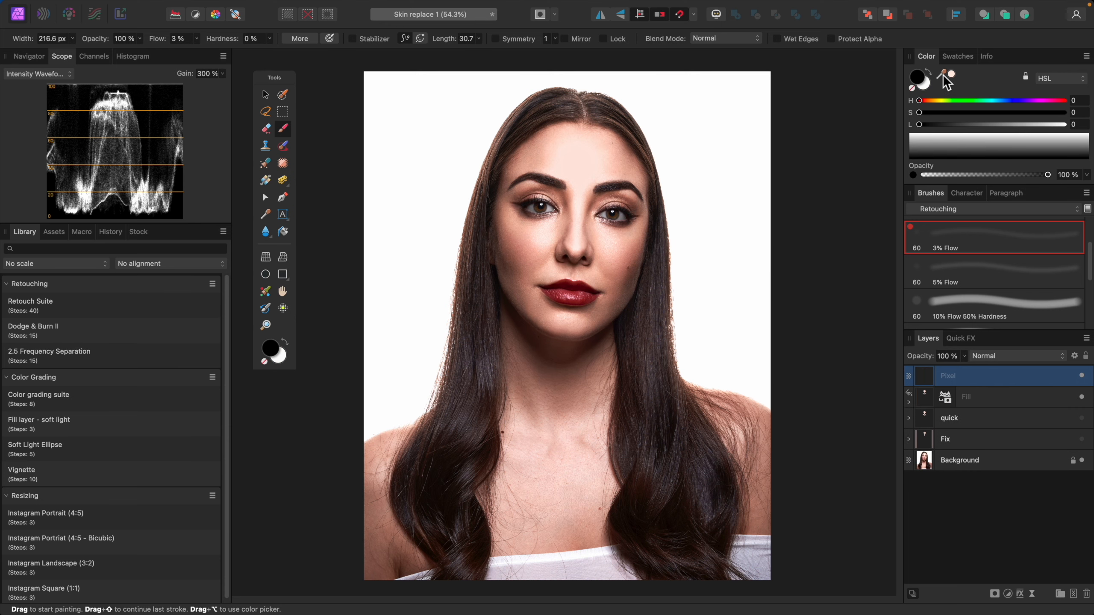
pyautogui.press('super+equal')
pyautogui.press('super+equal')
pyautogui.press('super+equal')
pyautogui.scroll(9, 775, 170)
pyautogui.moveTo(942, 75); pyautogui.dragTo(687, 239)
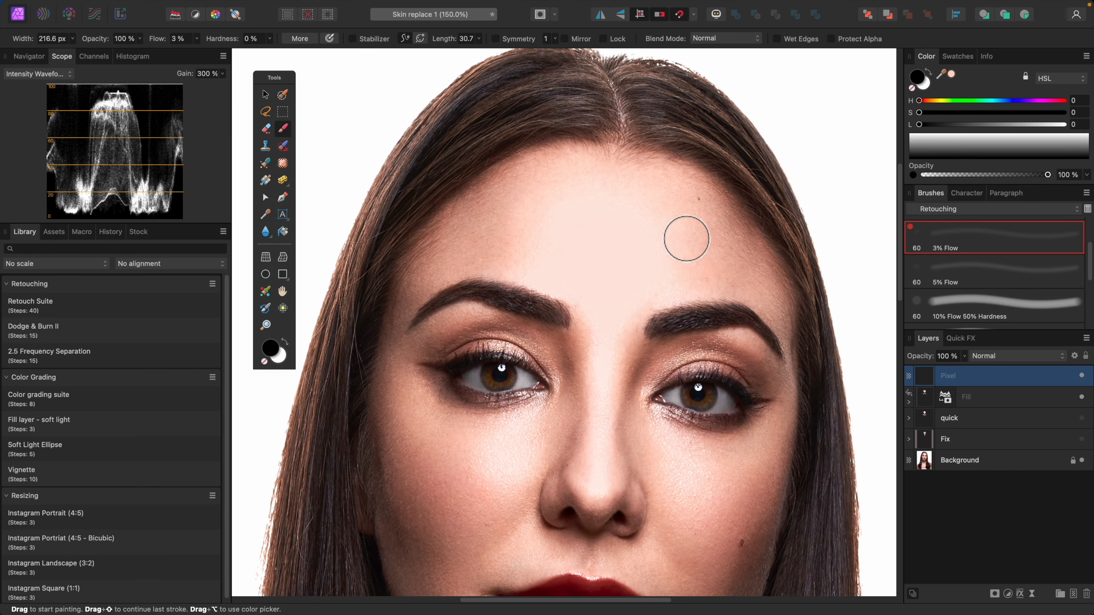
pyautogui.moveTo(684, 237); pyautogui.dragTo(685, 238)
pyautogui.moveTo(942, 75); pyautogui.dragTo(691, 254)
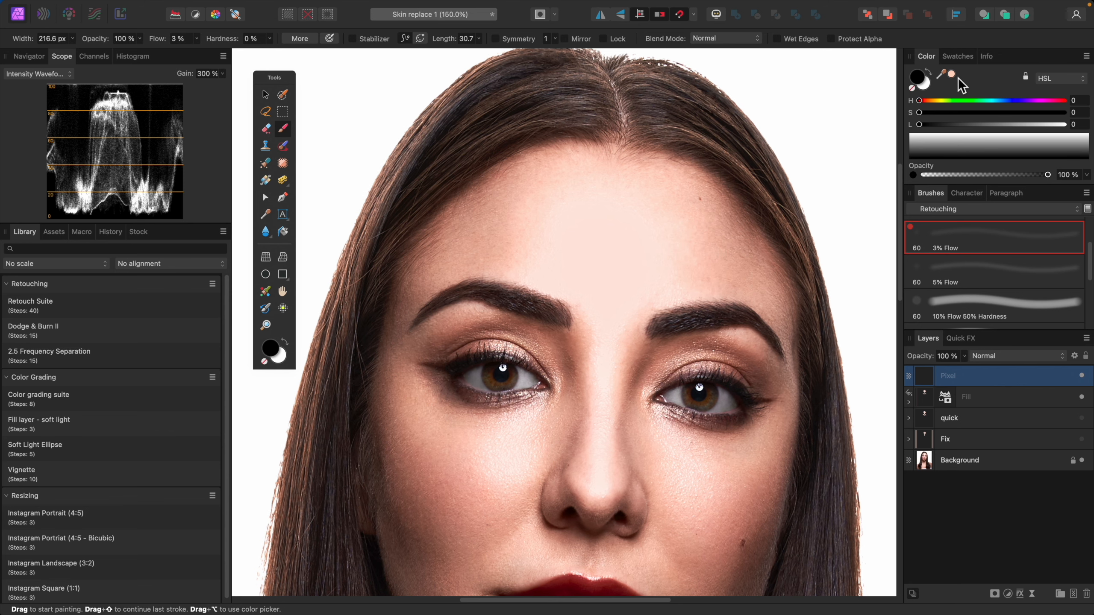
# Step: Open the Perlin Noise filter on the Pixel layer and set Octaves to 12 px, Zoom to 1023 px and Persistence to 100 px
pyautogui.press('super+0')
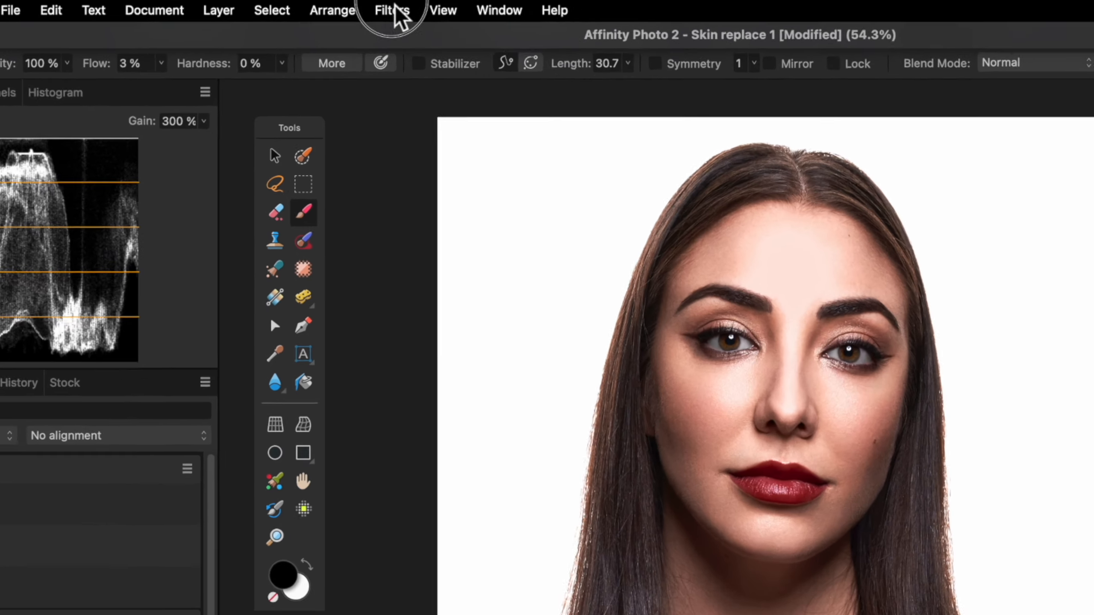
pyautogui.click(336, 6)
pyautogui.moveTo(442, 161)
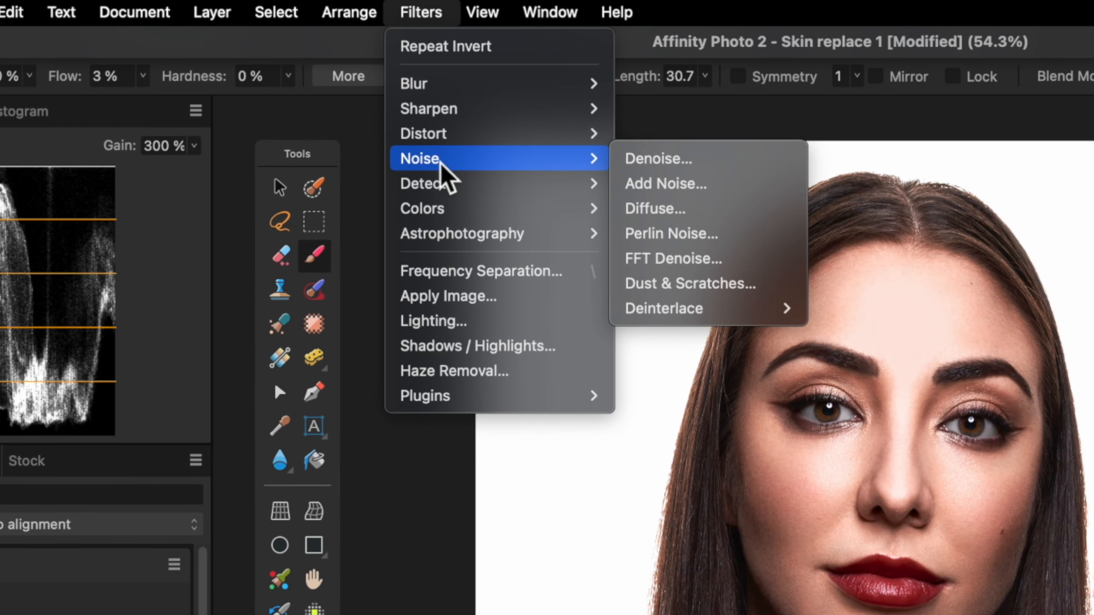
pyautogui.click(708, 243)
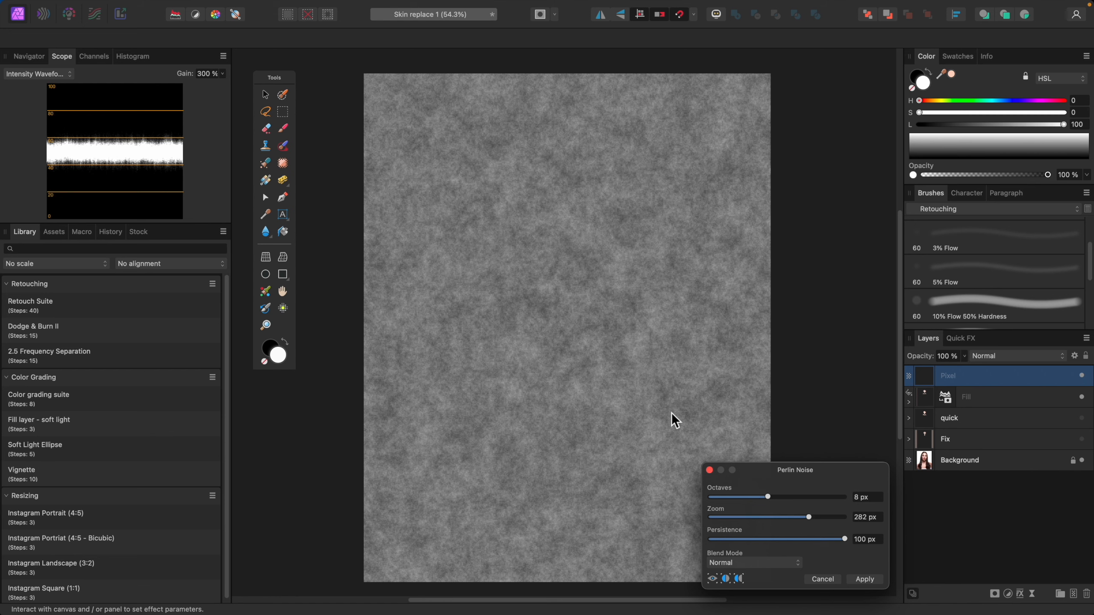
pyautogui.moveTo(768, 500); pyautogui.dragTo(783, 517)
pyautogui.moveTo(847, 548)
pyautogui.mouseDown()
pyautogui.moveTo(771, 545)
pyautogui.moveTo(853, 550)
pyautogui.moveTo(845, 541)
pyautogui.mouseUp()
pyautogui.moveTo(784, 518); pyautogui.dragTo(849, 520)
pyautogui.moveTo(759, 500); pyautogui.dragTo(807, 503)
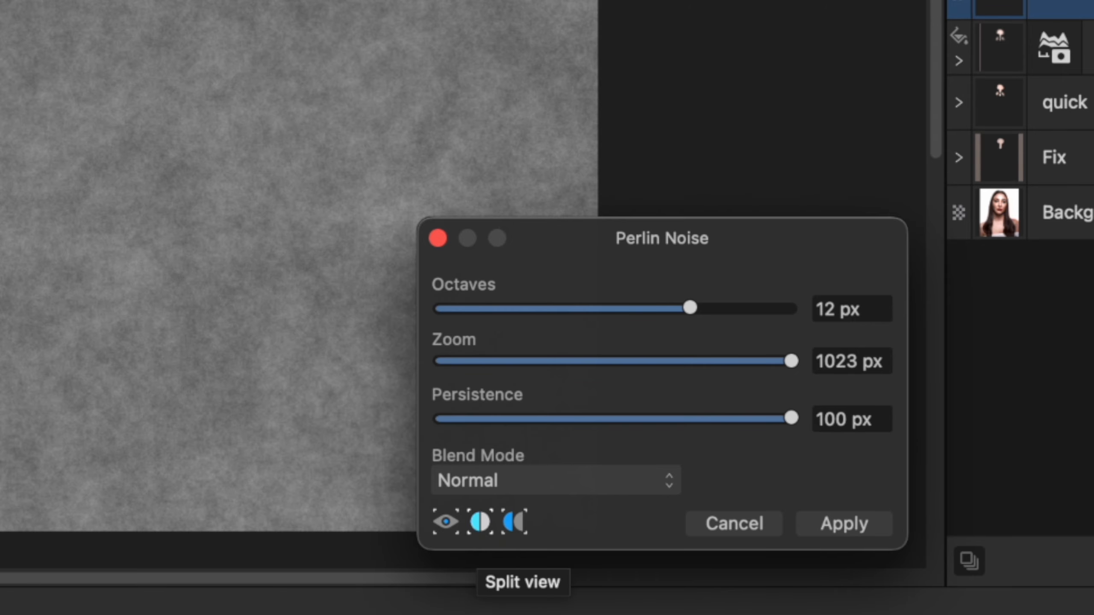
# Step: Show the noise in split view and compare it with the original skin texture around the forehead and eye up close
pyautogui.click(480, 521)
pyautogui.press('super+equal')
pyautogui.press('super+equal')
pyautogui.press('super+equal')
pyautogui.press('super+equal')
pyautogui.press('super+equal')
pyautogui.scroll(10, 594, 304)
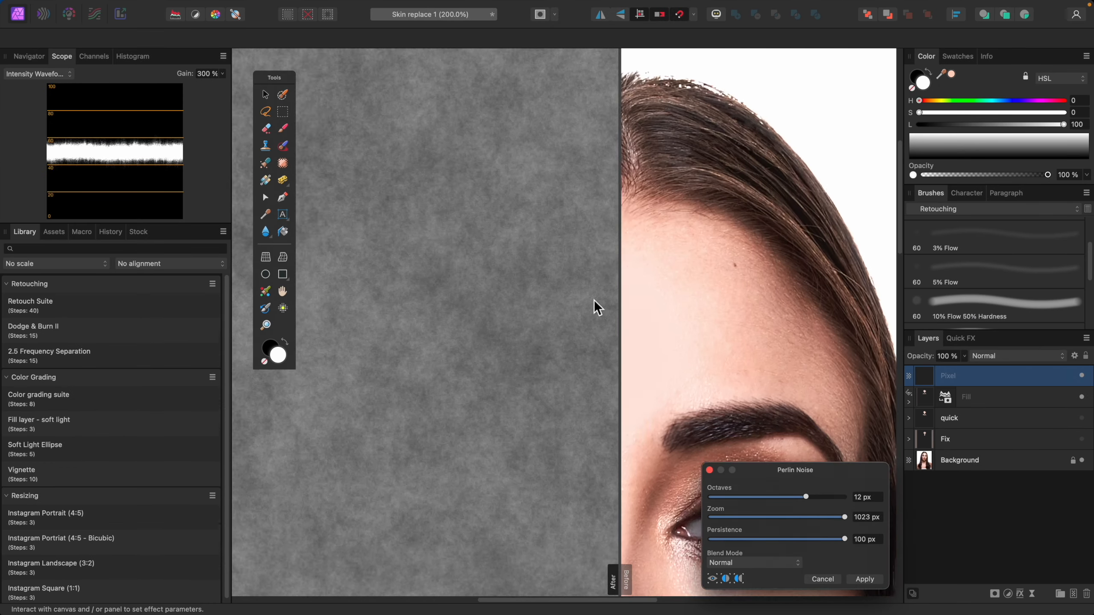
pyautogui.scroll(-5, 592, 297)
pyautogui.hscroll(3, 592, 297)
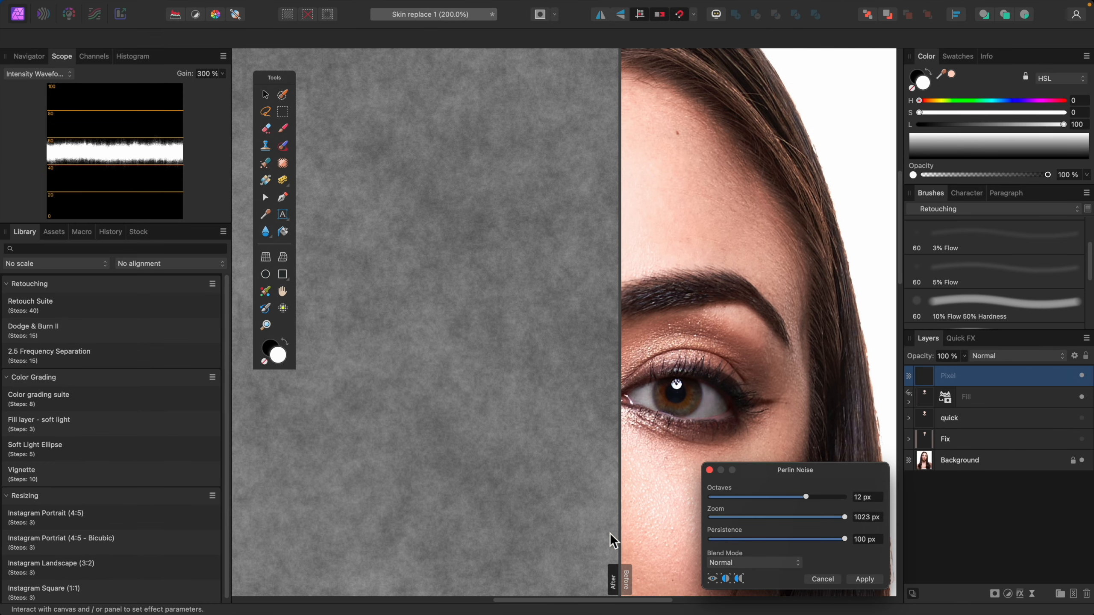
pyautogui.moveTo(624, 583)
pyautogui.mouseDown()
pyautogui.moveTo(633, 582)
pyautogui.moveTo(610, 580)
pyautogui.mouseUp()
pyautogui.hscroll(5, 663, 512)
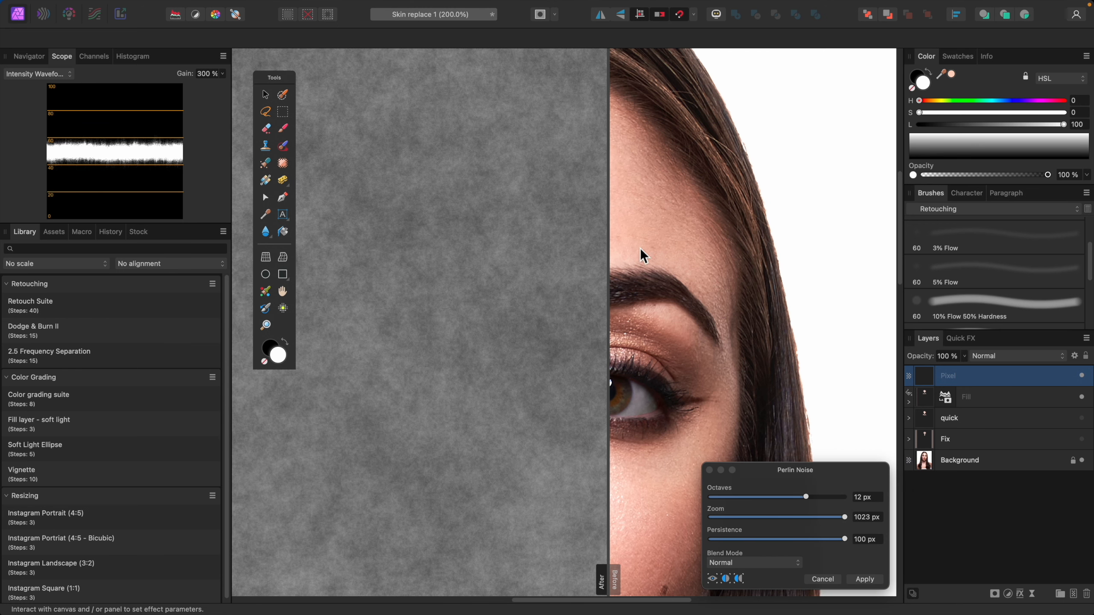
# Step: Set the noise Octaves to 11 px and apply the sampled skin tone as the foreground colour
pyautogui.moveTo(805, 498)
pyautogui.mouseDown()
pyautogui.moveTo(773, 500)
pyautogui.moveTo(805, 500)
pyautogui.mouseUp()
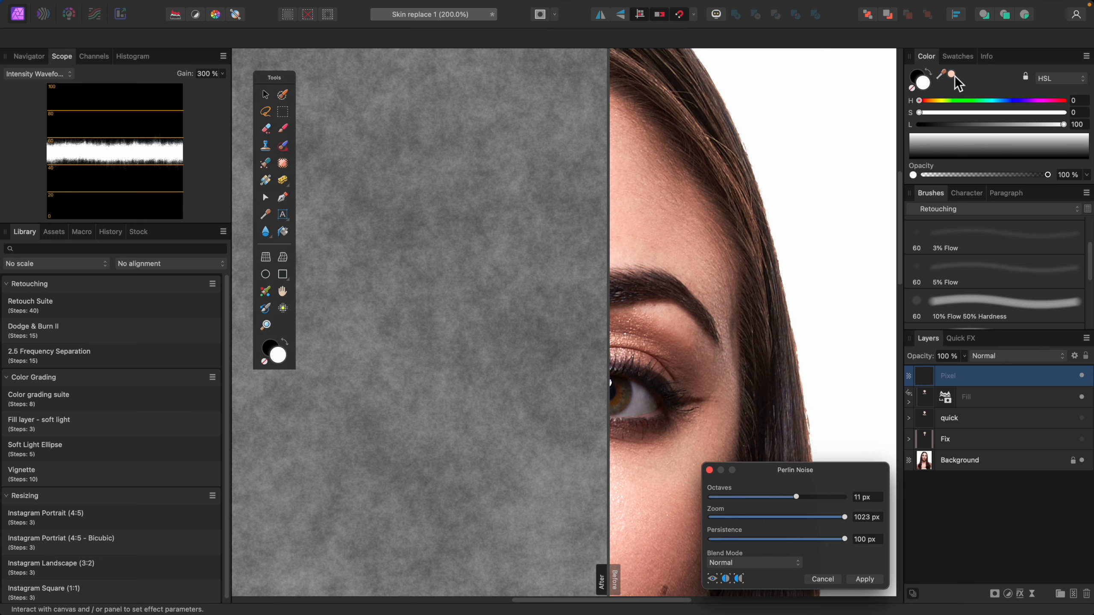
pyautogui.click(924, 81)
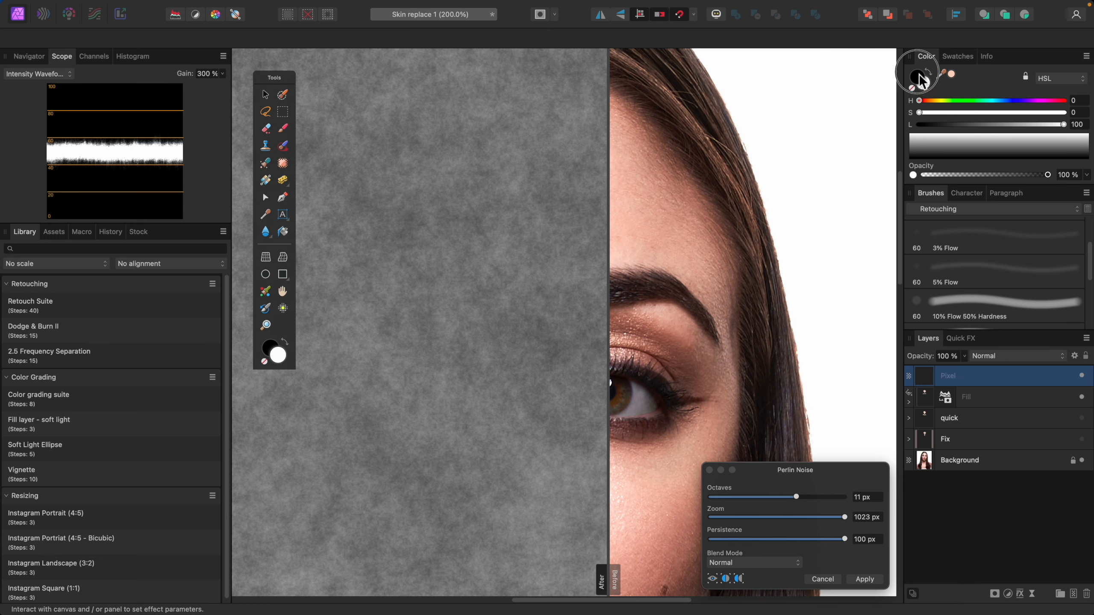
pyautogui.click(952, 76)
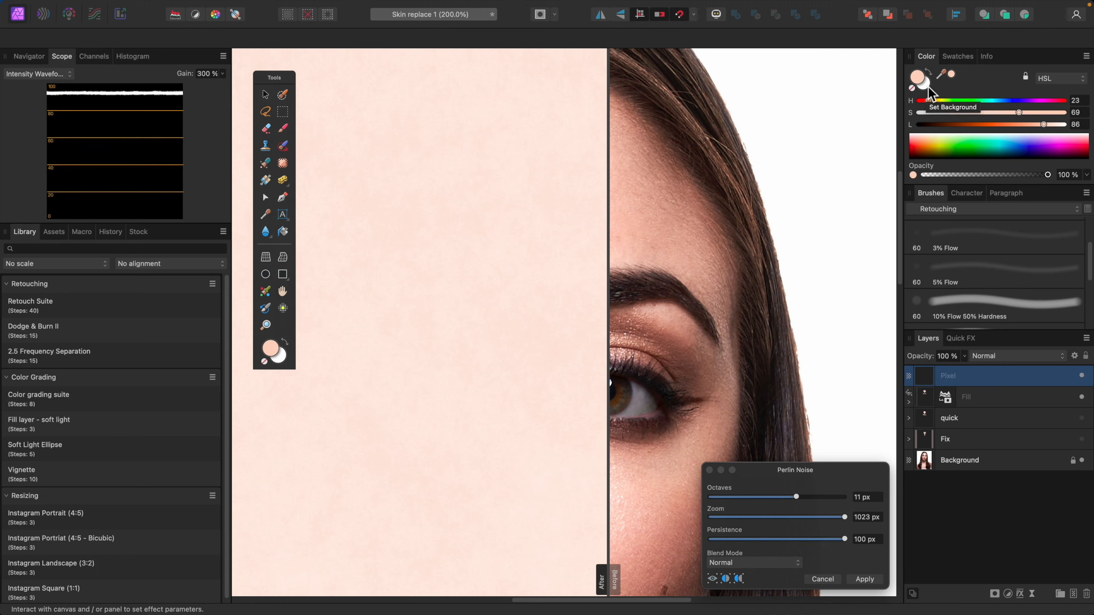
# Step: Try the noise at Octaves 8 px and Zoom 244.5 px, with the foreground colour's lightness reduced to 63
pyautogui.moveTo(797, 498); pyautogui.dragTo(748, 498)
pyautogui.moveTo(841, 520); pyautogui.dragTo(791, 526)
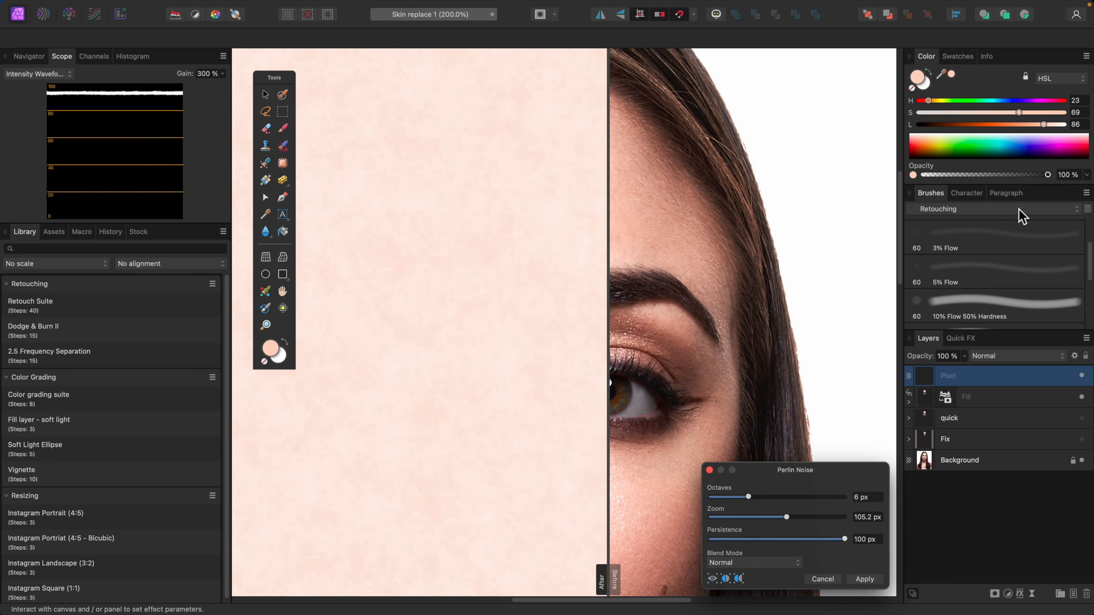
pyautogui.moveTo(1044, 125); pyautogui.dragTo(1011, 125)
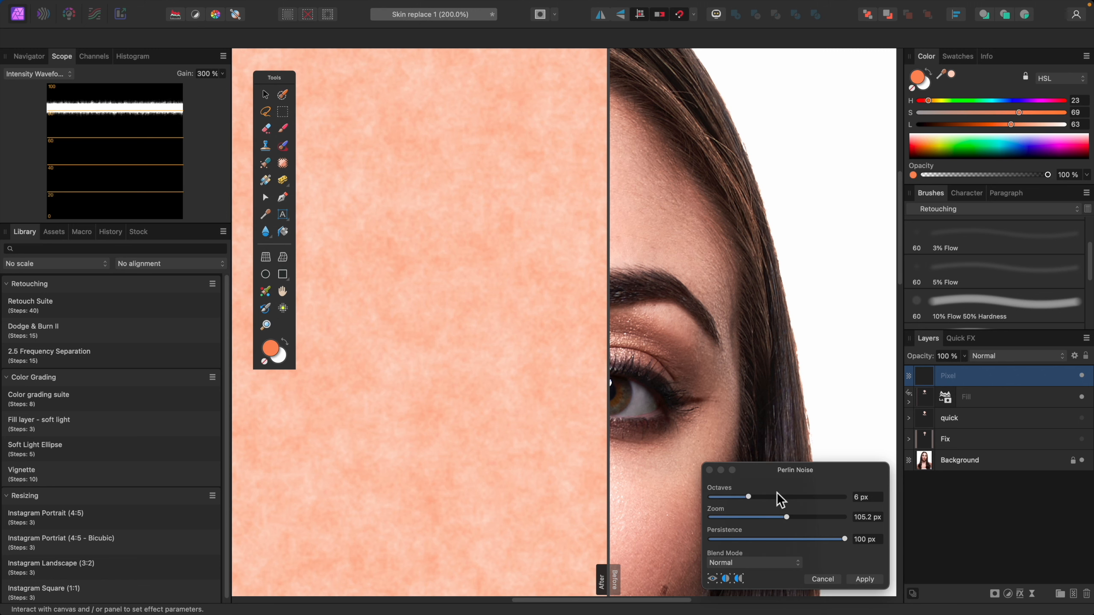
pyautogui.moveTo(750, 496); pyautogui.dragTo(797, 517)
pyautogui.scroll(1, 745, 388)
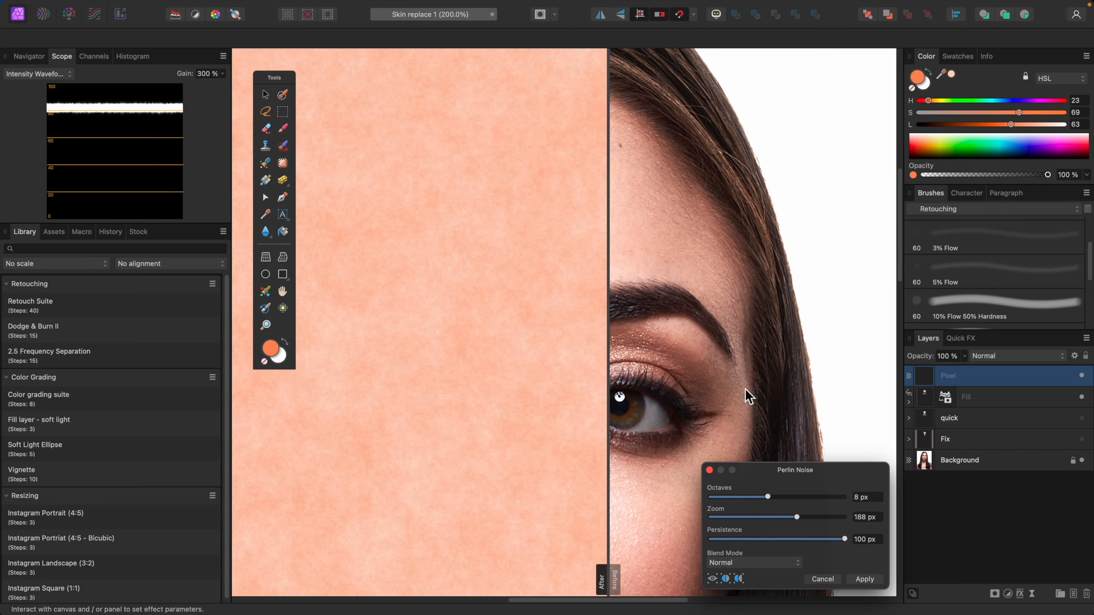
pyautogui.moveTo(800, 522); pyautogui.dragTo(807, 519)
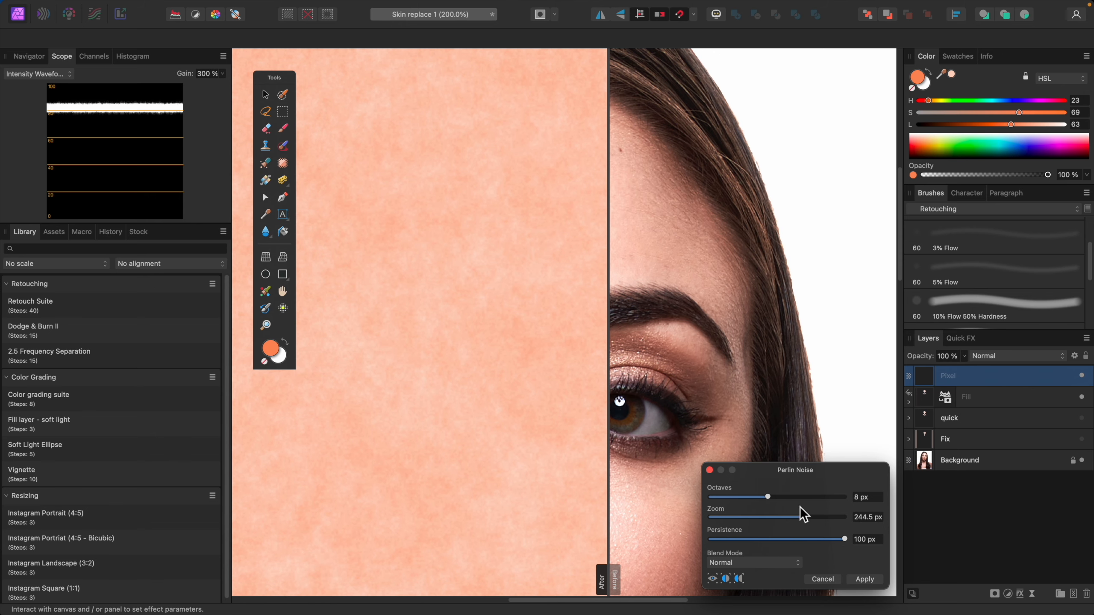
# Step: Adjust the noise's foreground colour to saturation 74 and lightness 79
pyautogui.moveTo(1013, 128); pyautogui.dragTo(1030, 128)
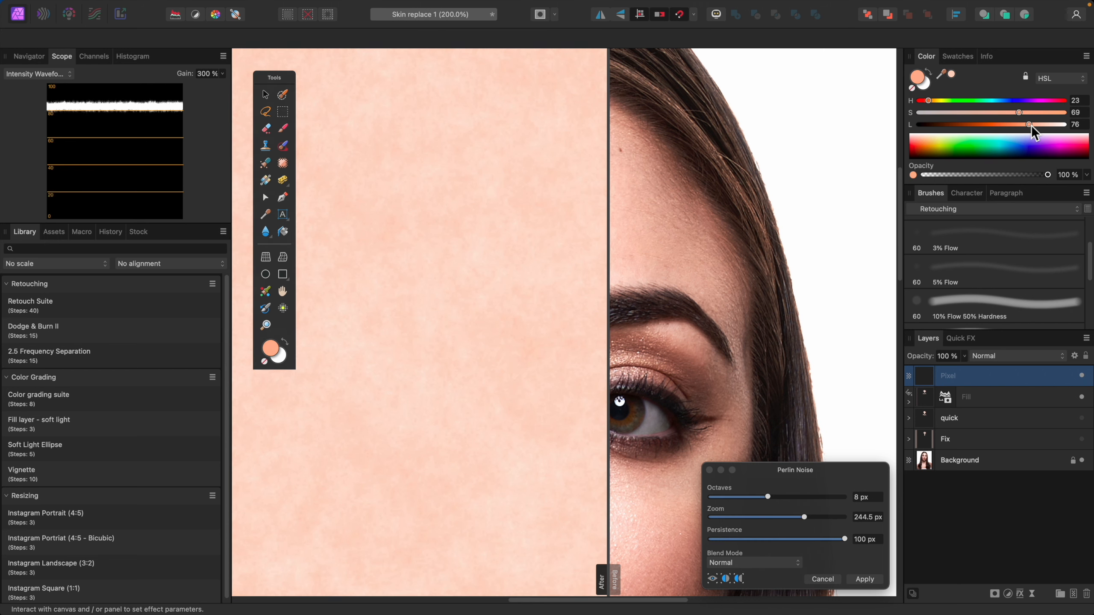
pyautogui.moveTo(1022, 115); pyautogui.dragTo(1026, 116)
pyautogui.moveTo(1034, 126); pyautogui.dragTo(1035, 127)
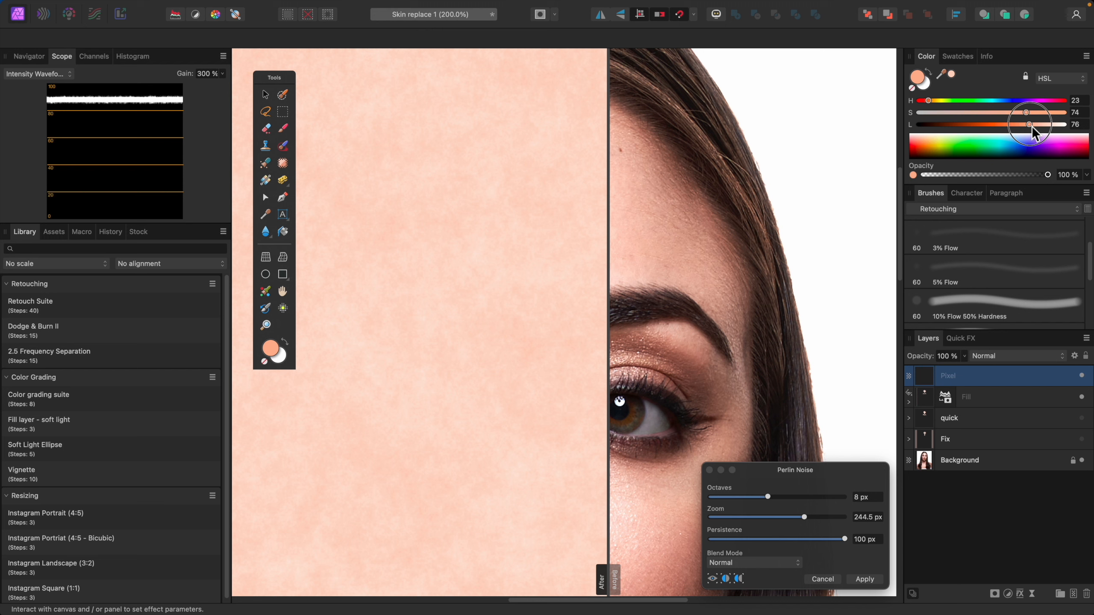
pyautogui.click(1034, 124)
# Step: Try the noise at Octaves 10 px and Zoom 154 px, with the foreground colour at saturation 77 and lightness 78
pyautogui.moveTo(766, 500); pyautogui.dragTo(792, 518)
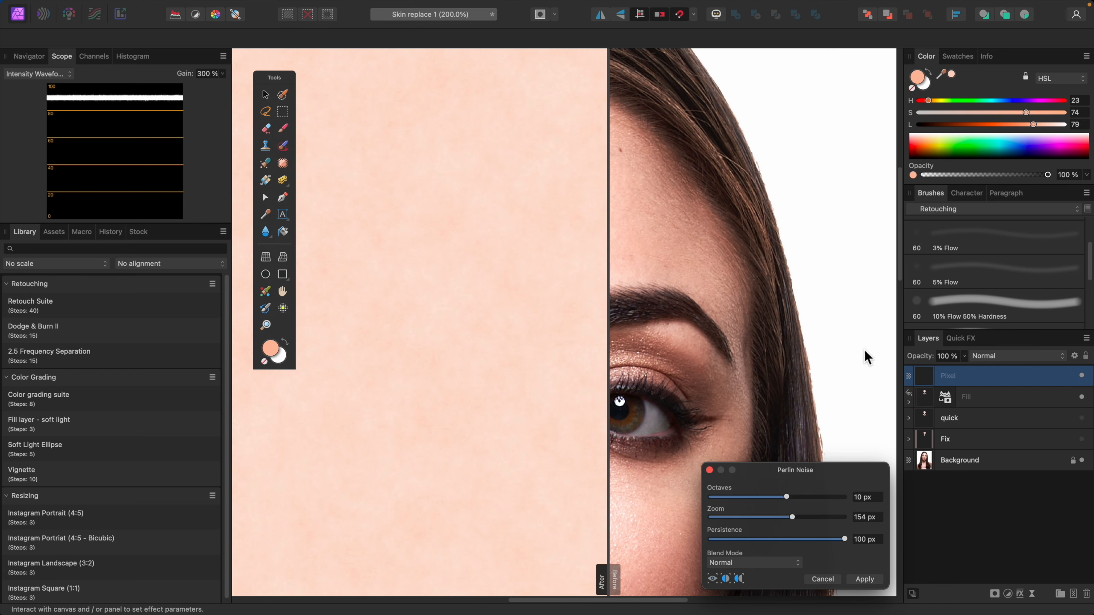
pyautogui.click(1033, 125)
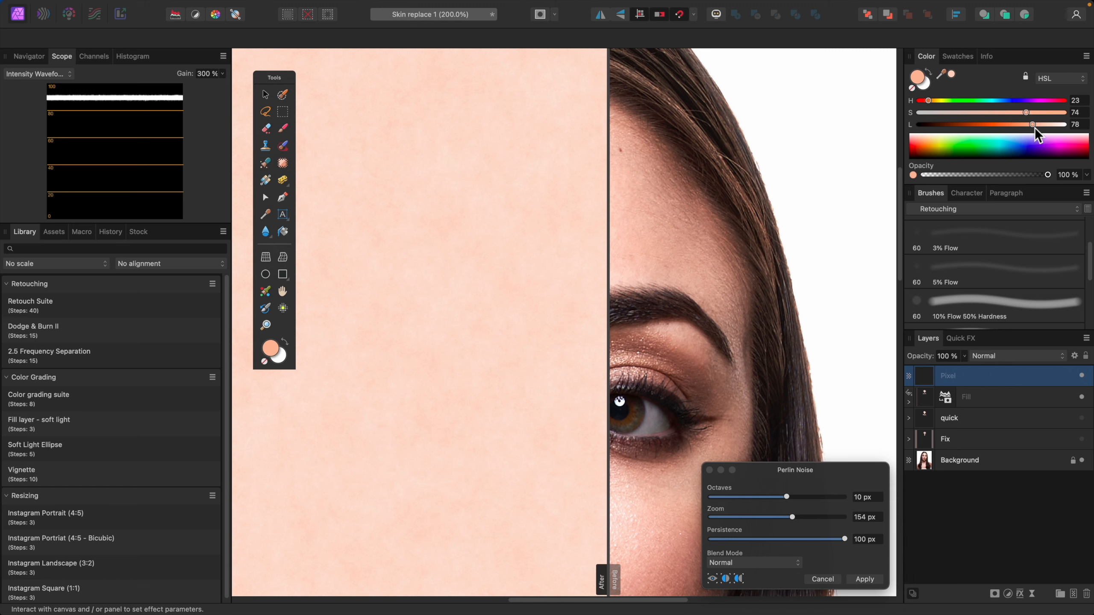
pyautogui.scroll(-2, 769, 303)
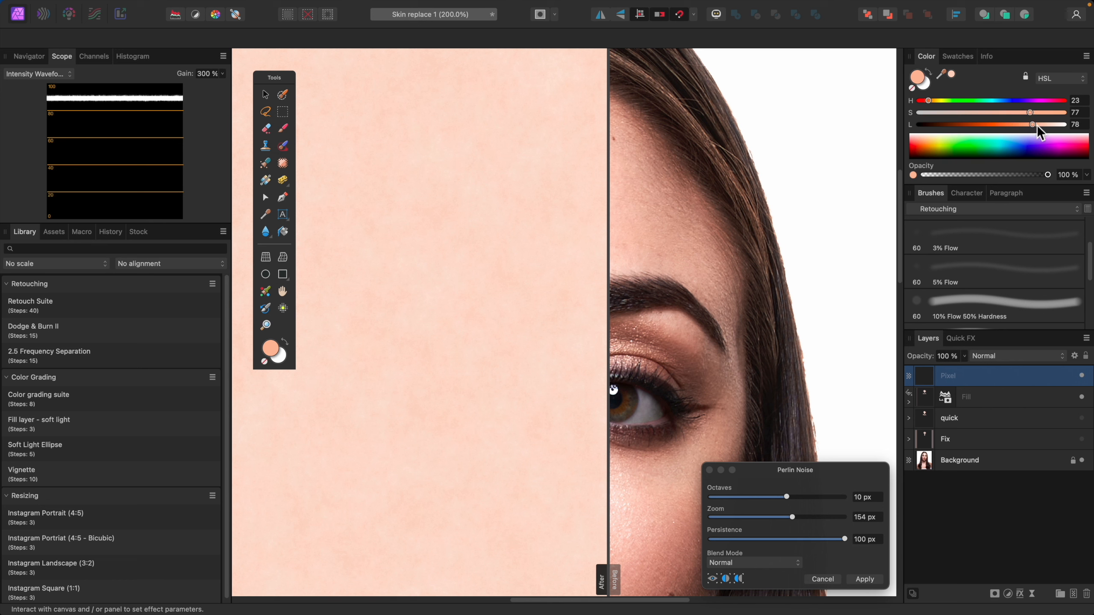
pyautogui.moveTo(1038, 126); pyautogui.dragTo(1034, 127)
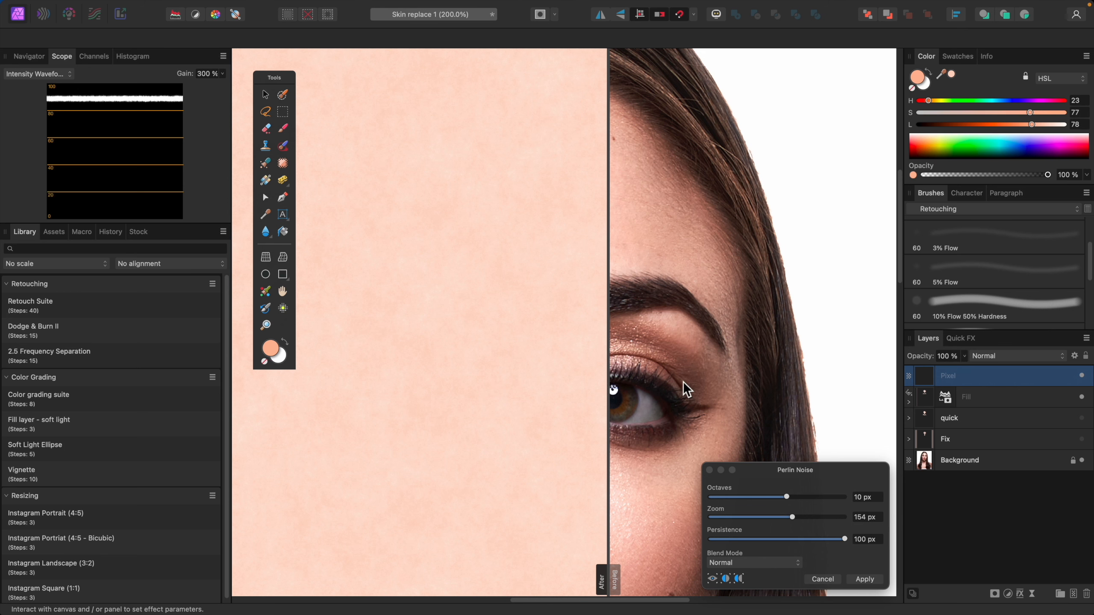
pyautogui.scroll(-3, 685, 388)
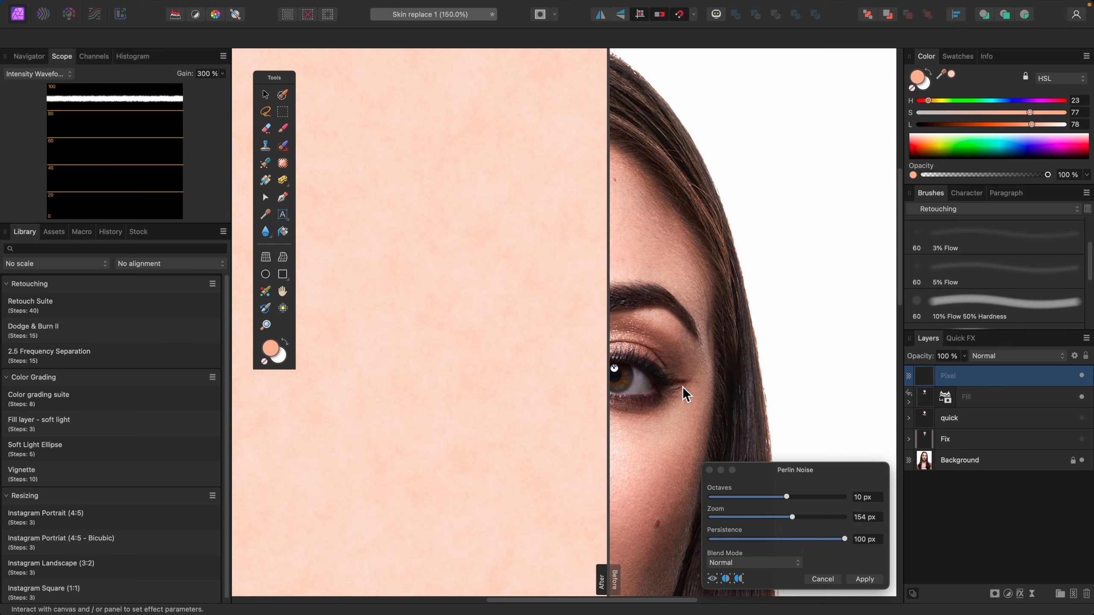
pyautogui.click(1030, 125)
pyautogui.click(1033, 127)
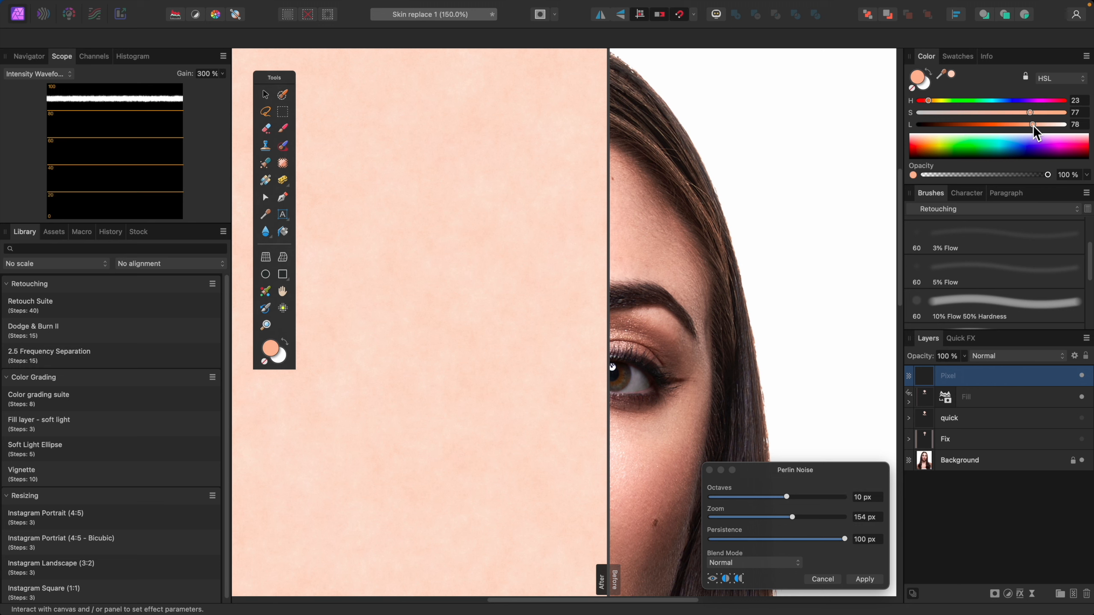
# Step: Set Octaves to 7 px, Zoom to 91.2 px and the foreground colour to H 22, S 82, L 83, and apply the Perlin noise
pyautogui.moveTo(792, 518); pyautogui.dragTo(787, 519)
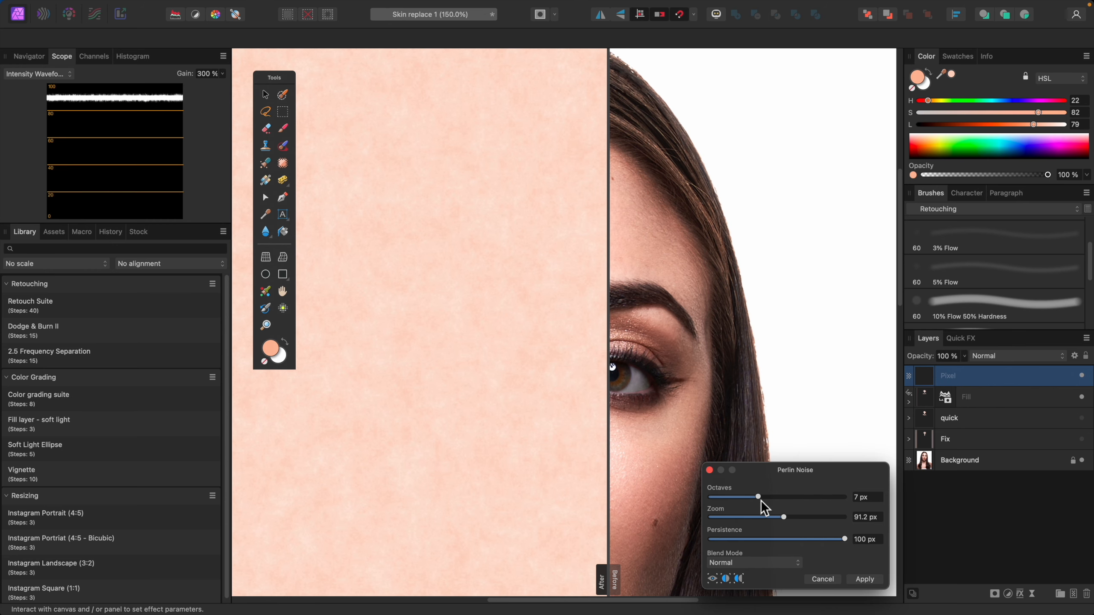
pyautogui.moveTo(1036, 124); pyautogui.dragTo(1041, 126)
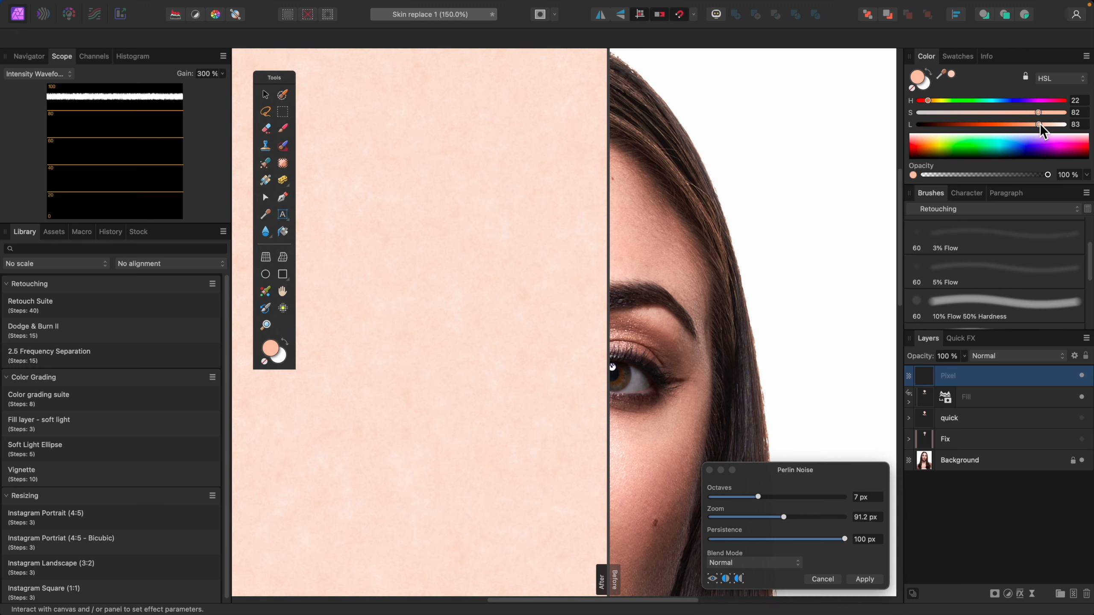
pyautogui.click(865, 579)
pyautogui.press('b')
pyautogui.press('super+0')
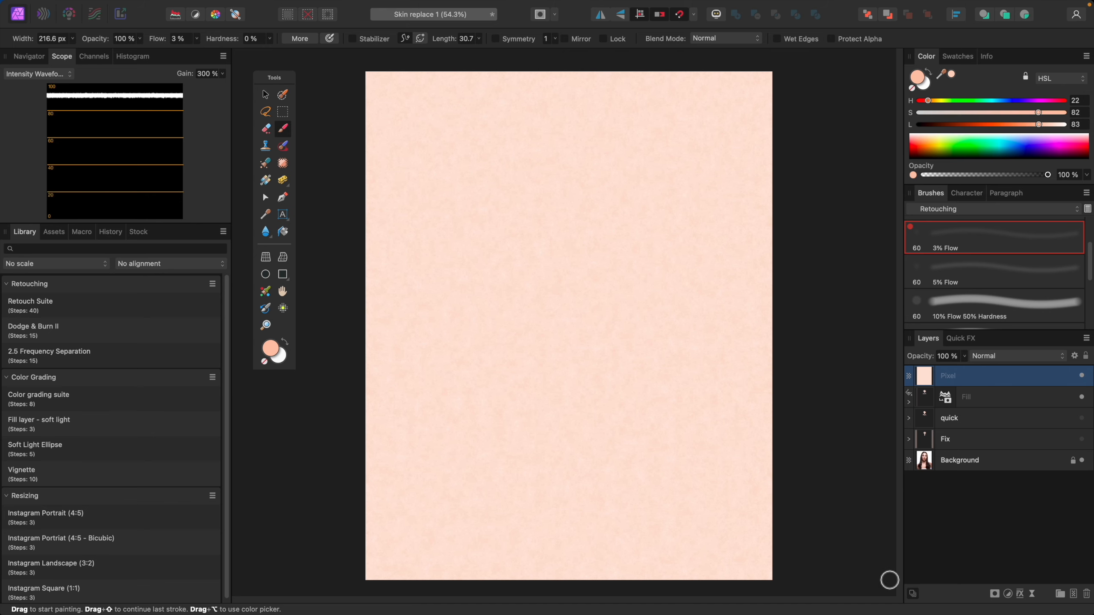
pyautogui.moveTo(235, 10)
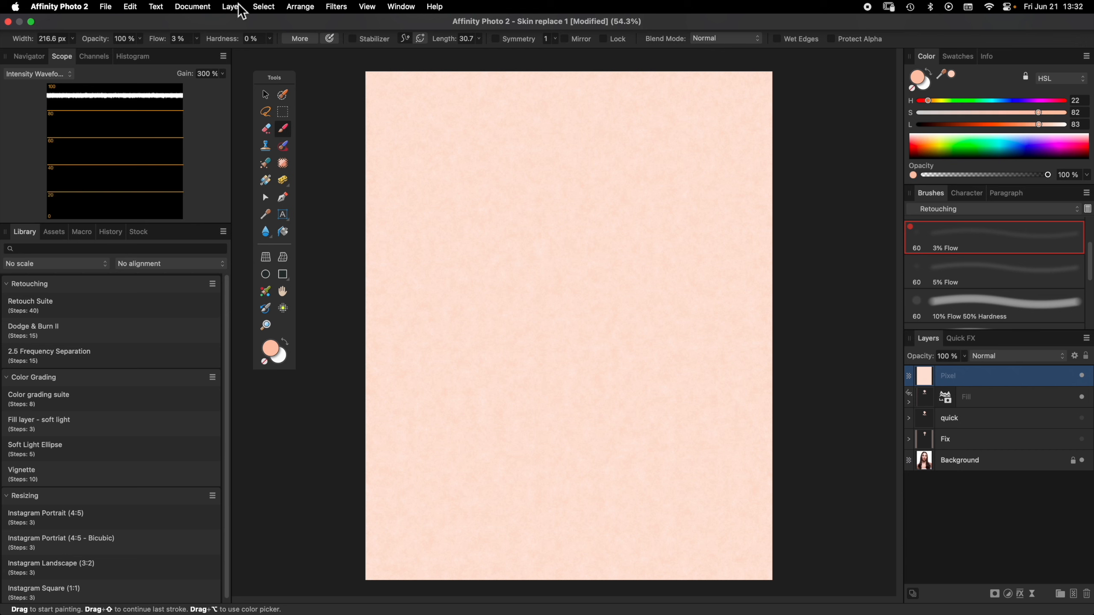
pyautogui.click(238, 7)
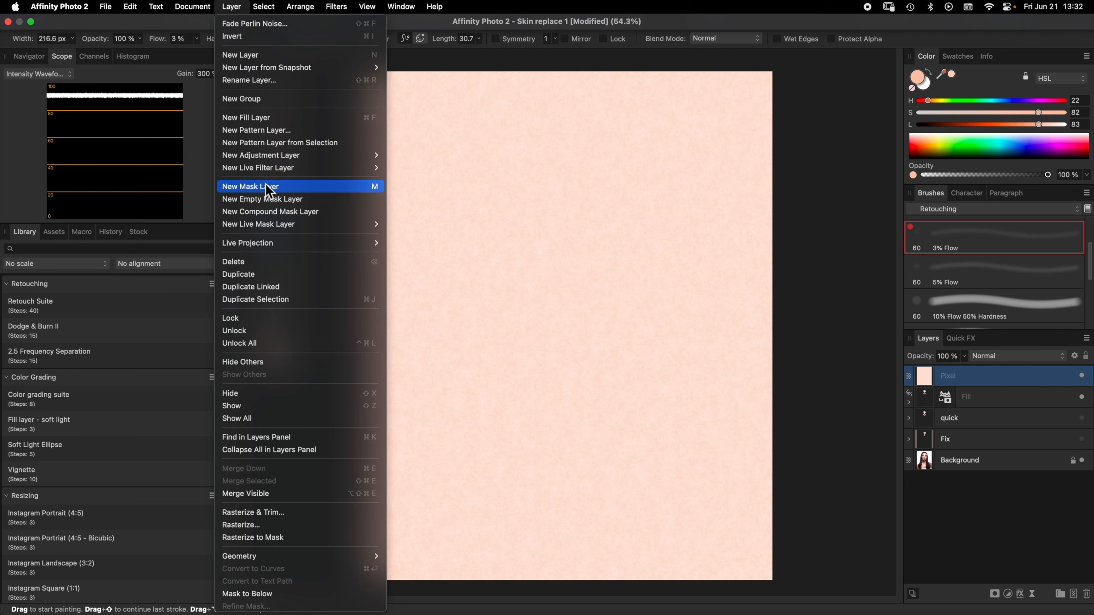
pyautogui.moveTo(366, 223)
pyautogui.click(407, 225)
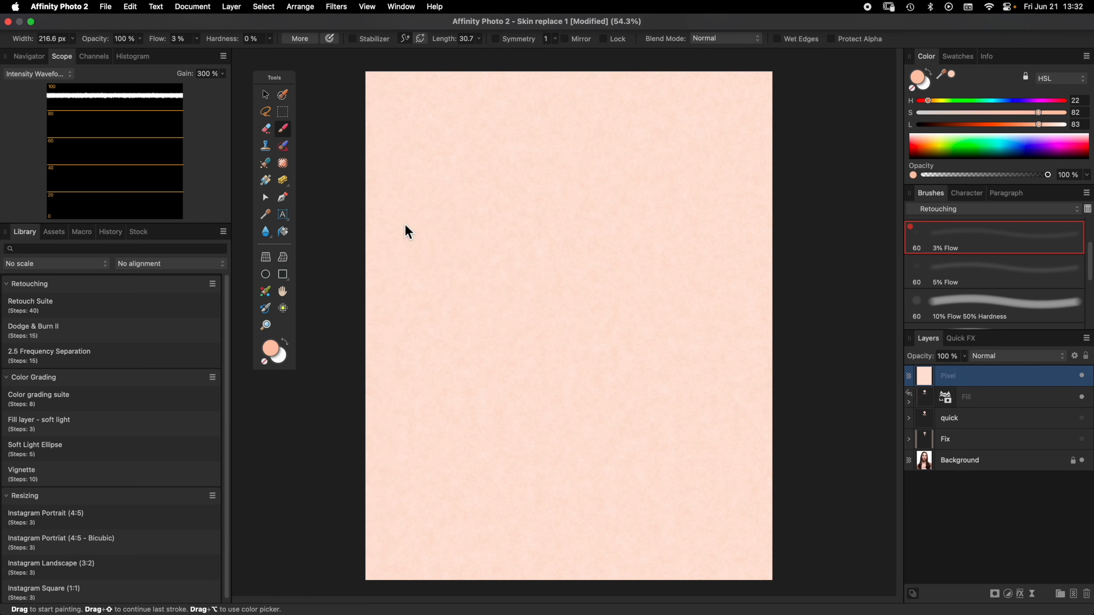
pyautogui.moveTo(670, 396); pyautogui.dragTo(838, 605)
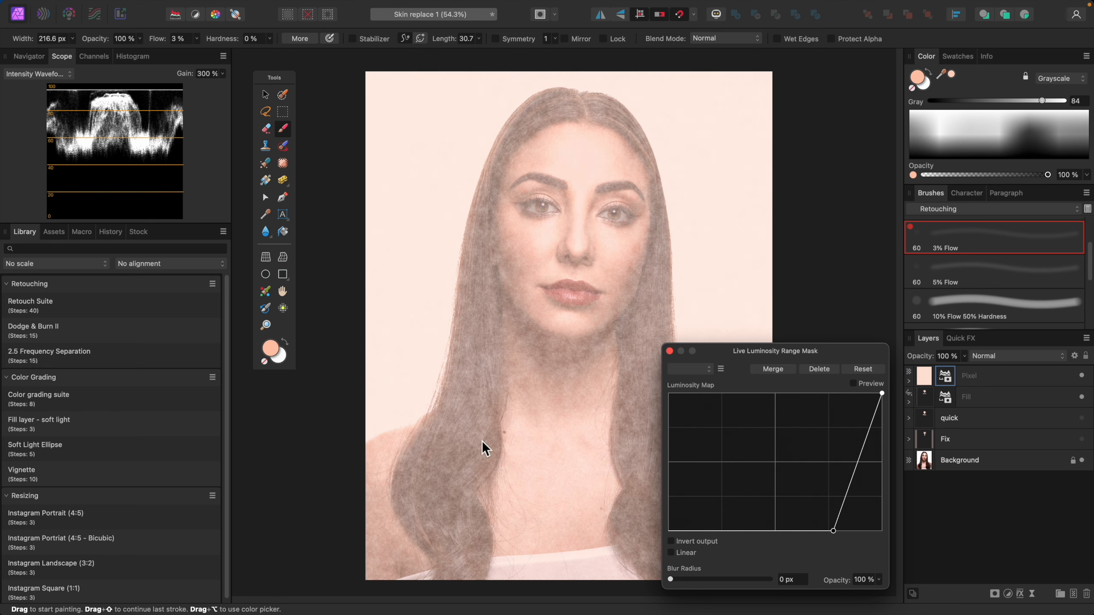
pyautogui.click(819, 369)
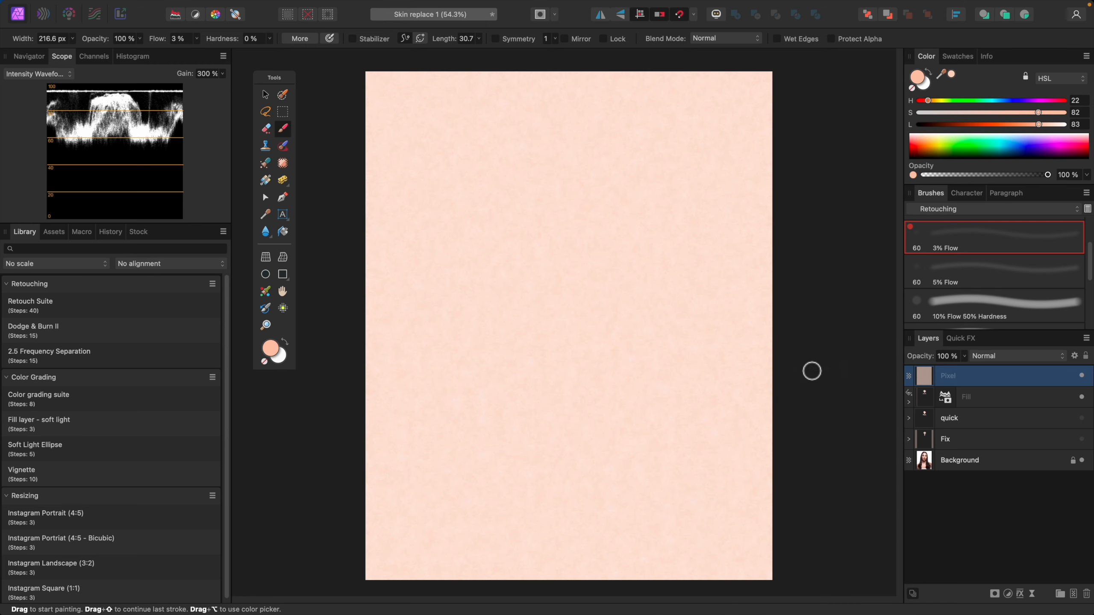
# Step: Restrict the noise layer to the highlights in its Blend Options, with the underlying composition range rising from 0% at 75% to 100% at 94%
pyautogui.click(1075, 356)
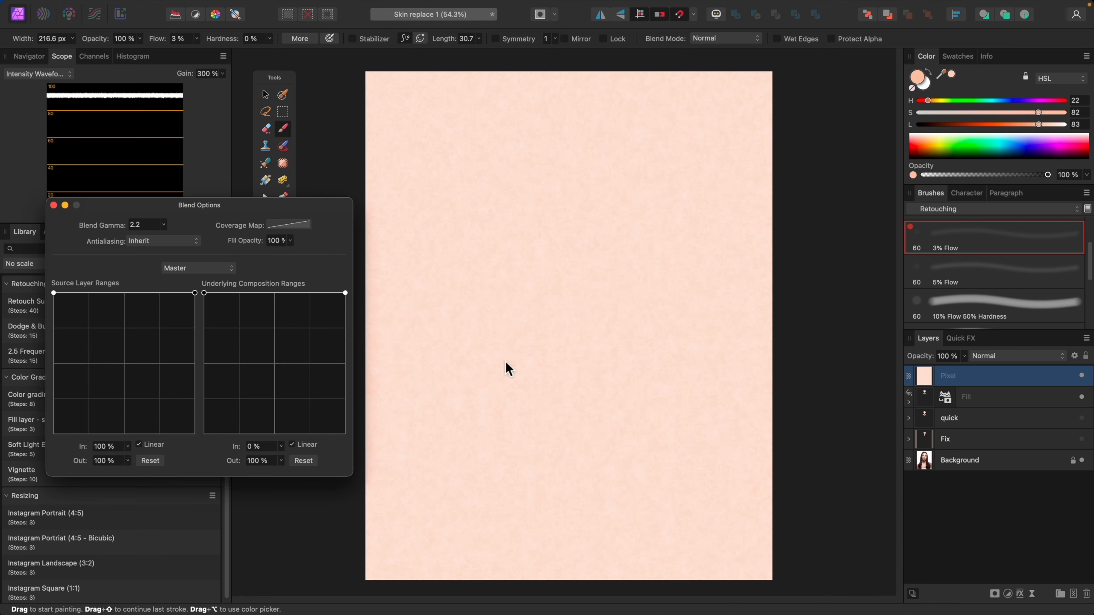
pyautogui.moveTo(206, 297); pyautogui.dragTo(318, 468)
pyautogui.click(317, 467)
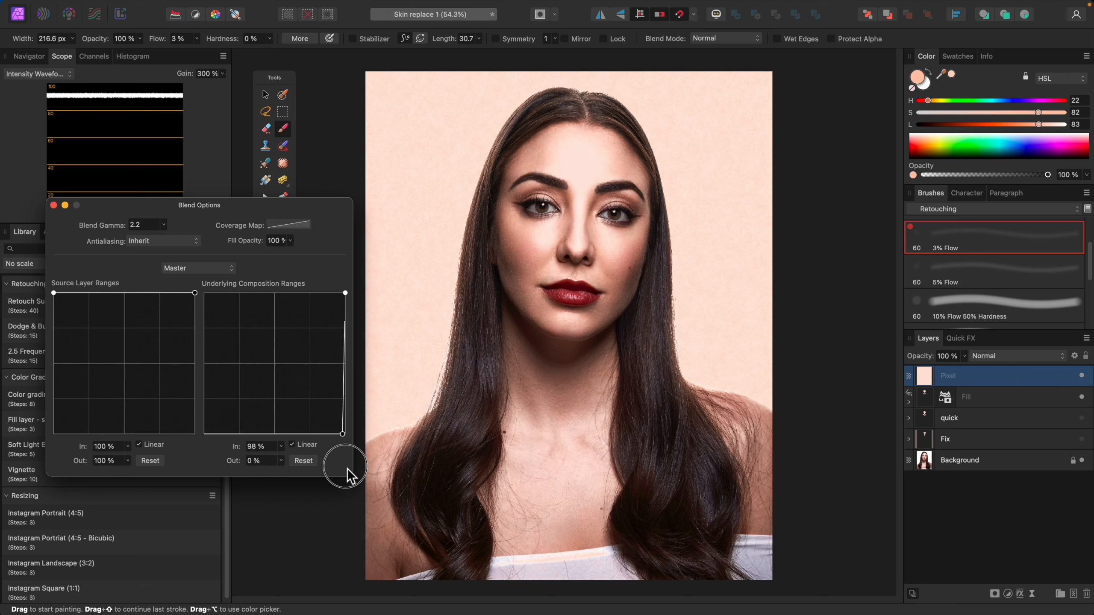
pyautogui.moveTo(350, 471); pyautogui.dragTo(316, 474)
pyautogui.moveTo(345, 292); pyautogui.dragTo(336, 293)
pyautogui.scroll(5, 740, 305)
pyautogui.scroll(6, 745, 305)
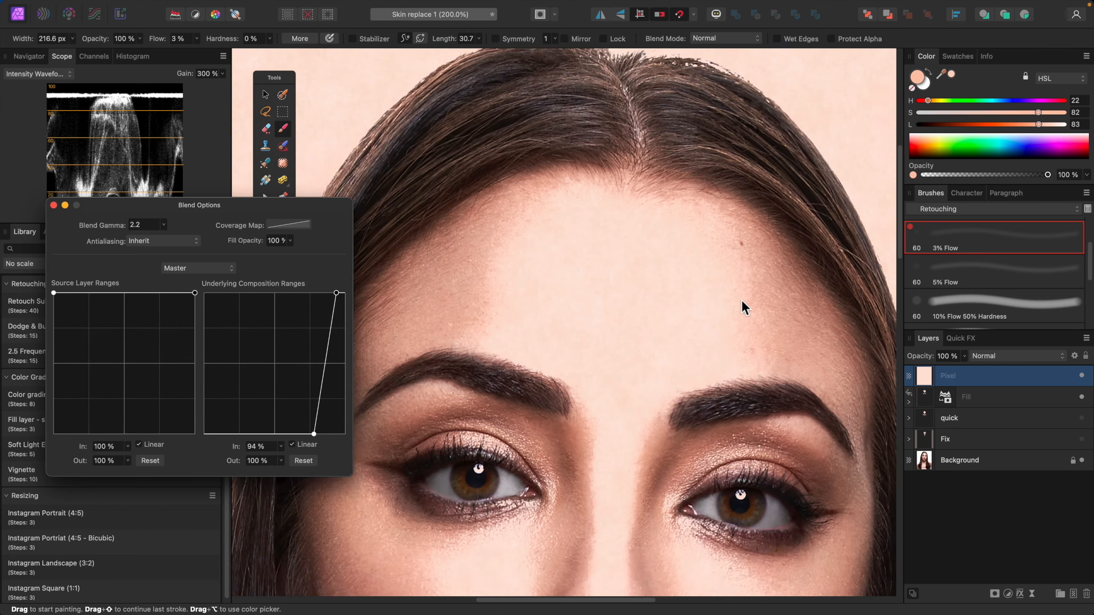
pyautogui.scroll(-2, 689, 403)
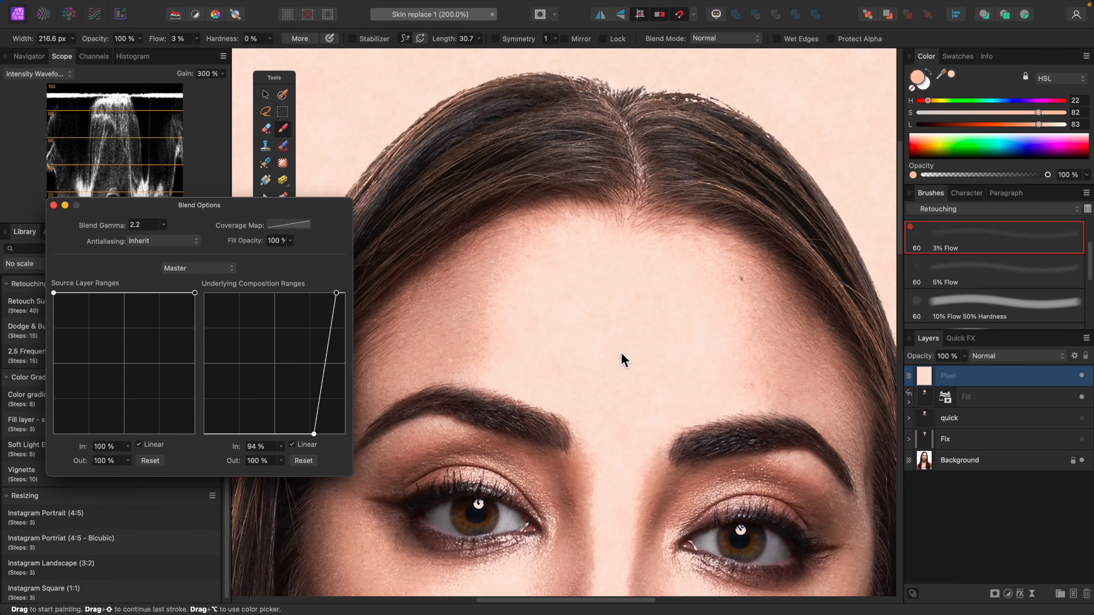
pyautogui.moveTo(318, 436)
pyautogui.mouseDown()
pyautogui.moveTo(295, 435)
pyautogui.moveTo(318, 437)
pyautogui.moveTo(310, 435)
pyautogui.mouseUp()
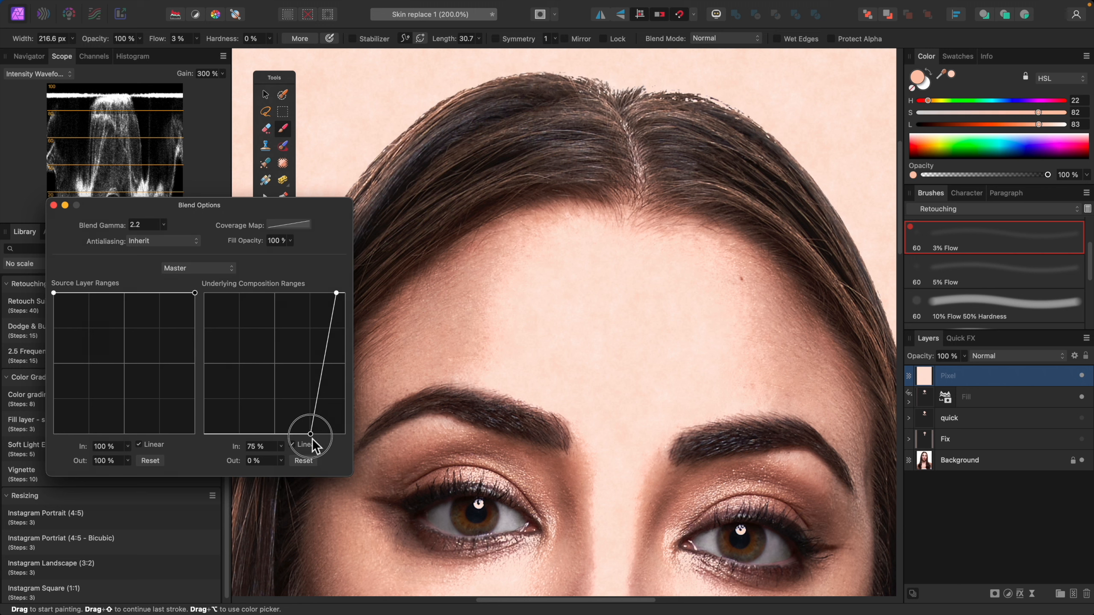
# Step: Close the Blend Options and add a black mask to the noise layer to hide it completely
pyautogui.click(337, 293)
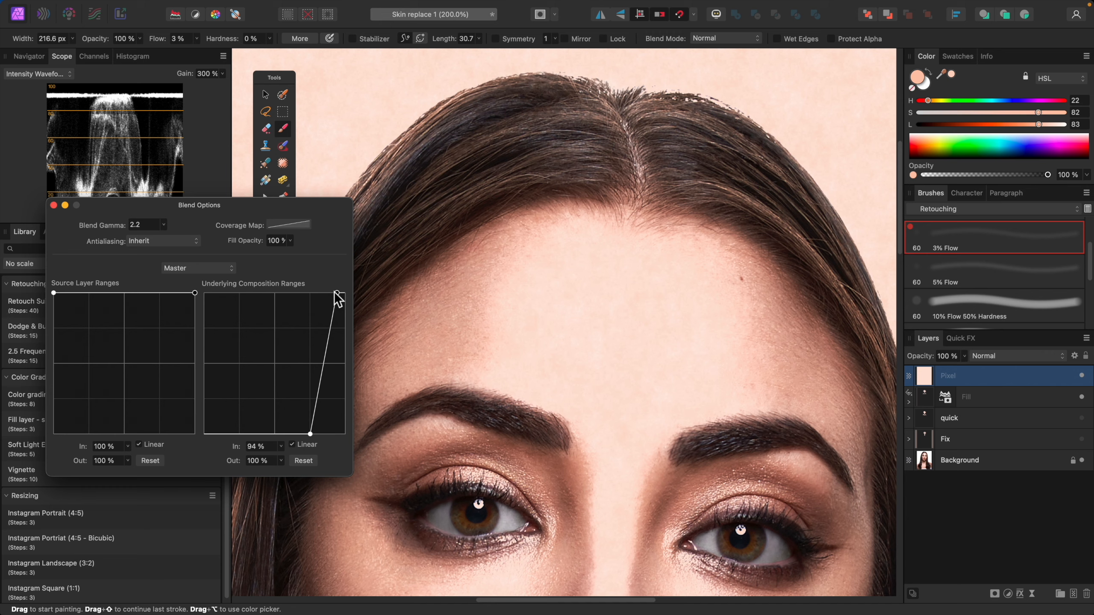
pyautogui.click(53, 205)
pyautogui.press('super+0')
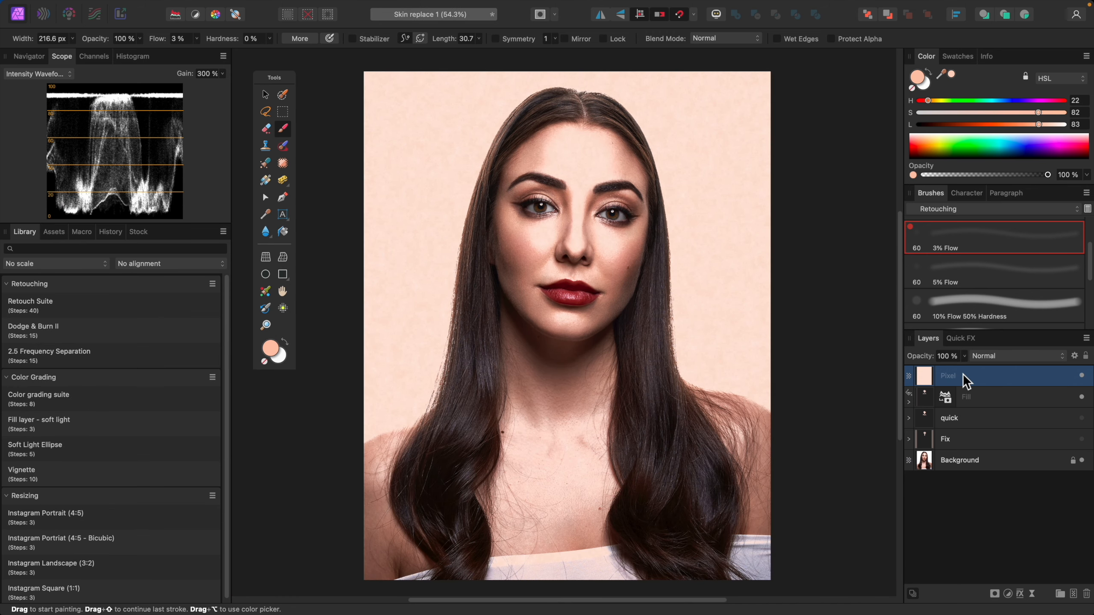
pyautogui.keyDown('alt'); pyautogui.click(994, 594); pyautogui.keyUp('alt')
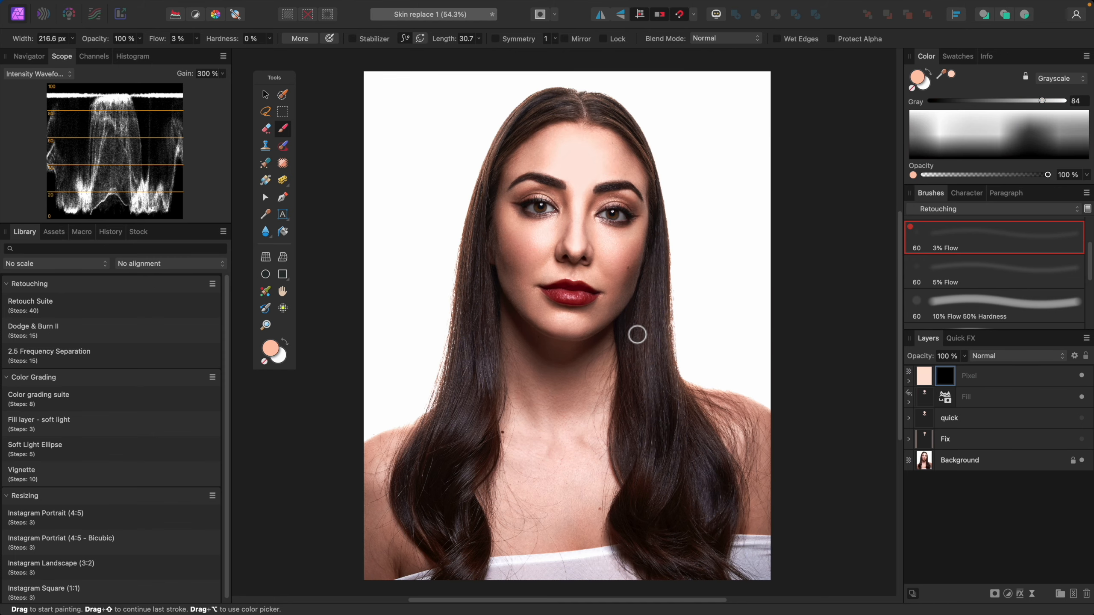
# Step: Choose the FS Brush from the Retouching set and reset the colours to white and black for painting on the mask
pyautogui.scroll(5, 650, 330)
pyautogui.scroll(4, 650, 328)
pyautogui.scroll(-2, 651, 328)
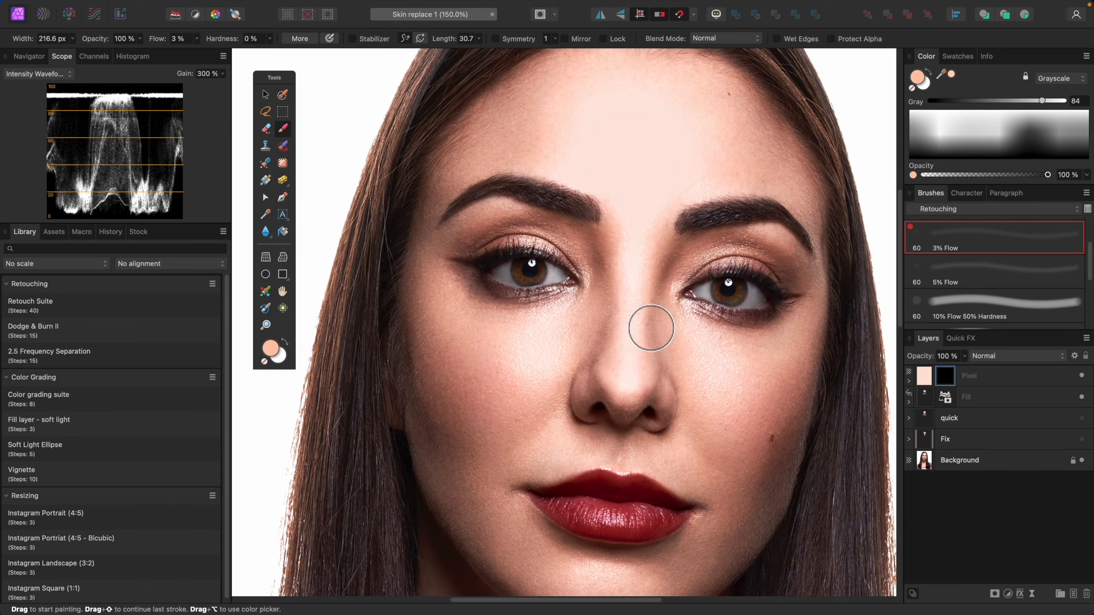
pyautogui.press('v')
pyautogui.press('b')
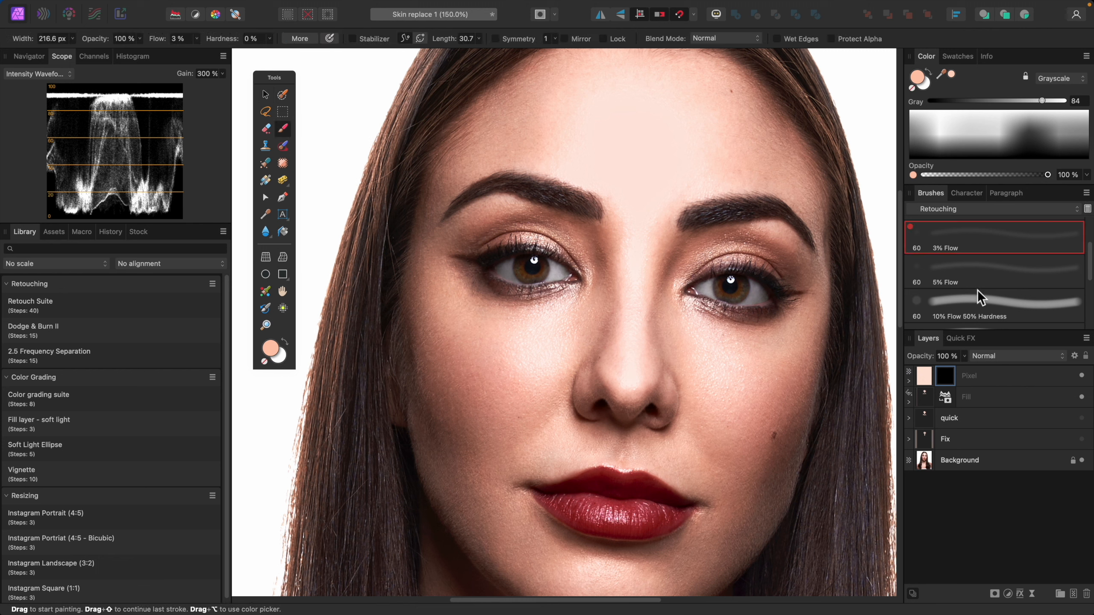
pyautogui.press('d')
pyautogui.scroll(-2, 1068, 300)
pyautogui.scroll(-2, 1088, 305)
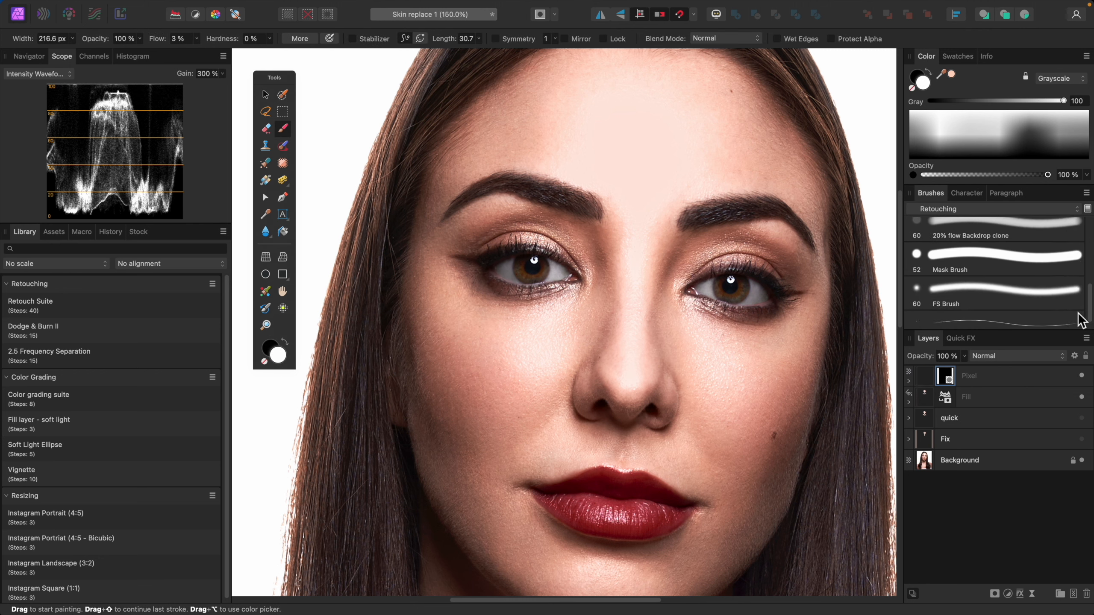
pyautogui.click(1022, 298)
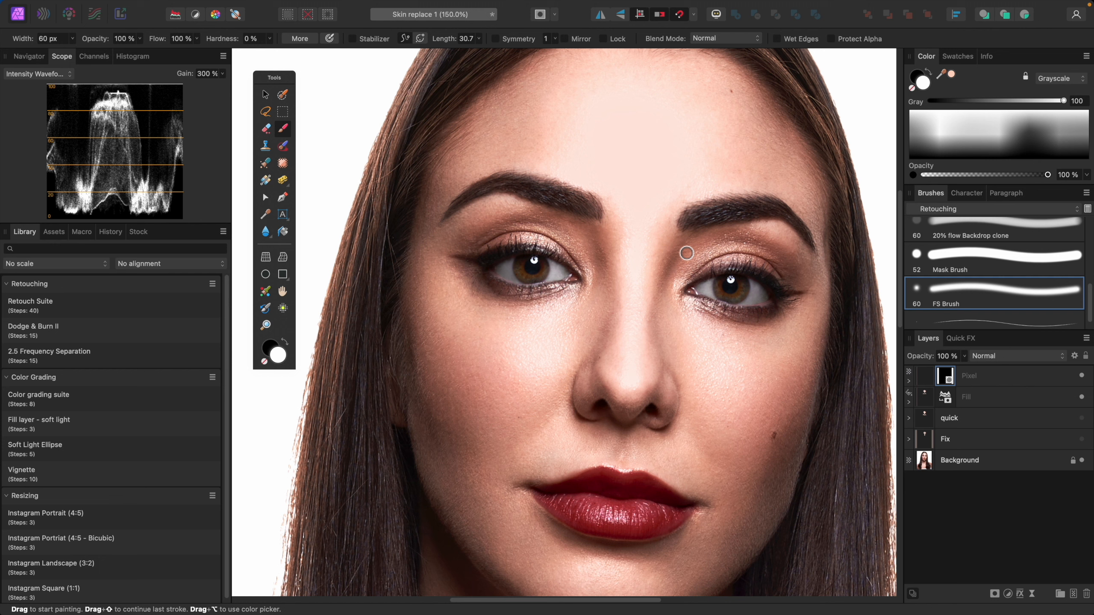
# Step: Paint white on the noise layer's mask over the nose and forehead highlights, enlarging the brush to 369.2 px
pyautogui.moveTo(657, 286); pyautogui.dragTo(644, 389)
pyautogui.press(']')
pyautogui.press(']')
pyautogui.press(']')
pyautogui.press(']')
pyautogui.press(']')
pyautogui.press(']')
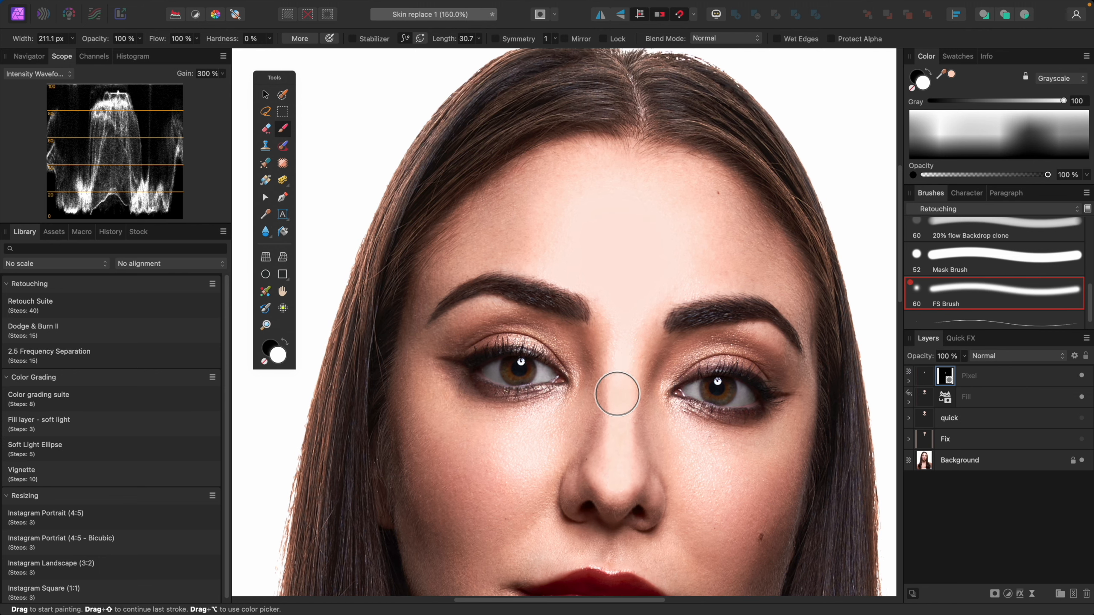
pyautogui.press(']')
pyautogui.press(']')
pyautogui.press(']')
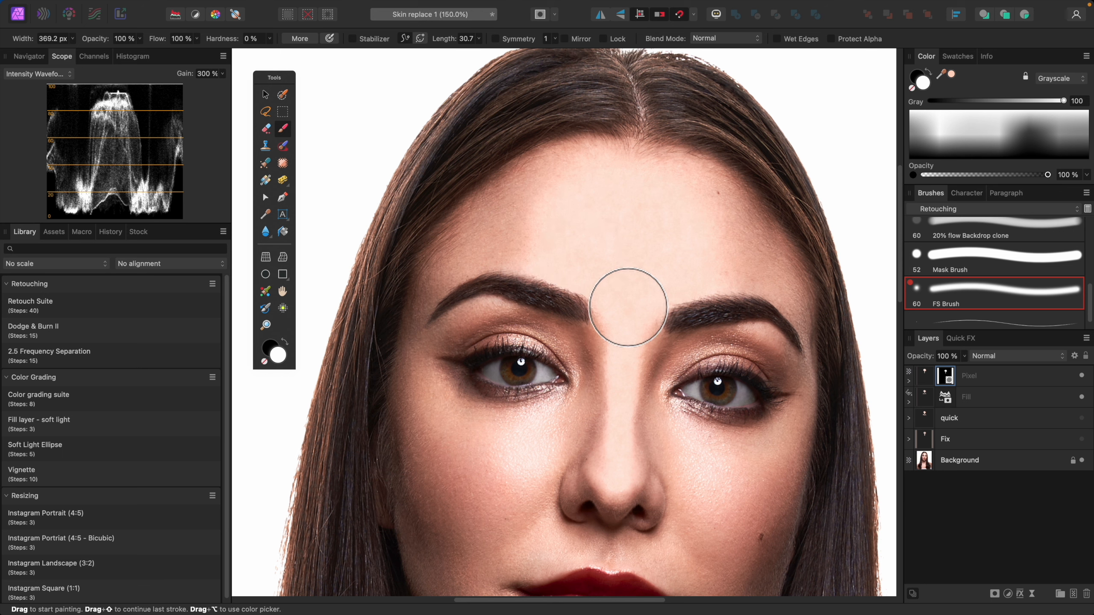
# Step: Darken the image strongly with a temporary Curves adjustment to inspect the noise texture, and delete the adjustment
pyautogui.click(997, 379)
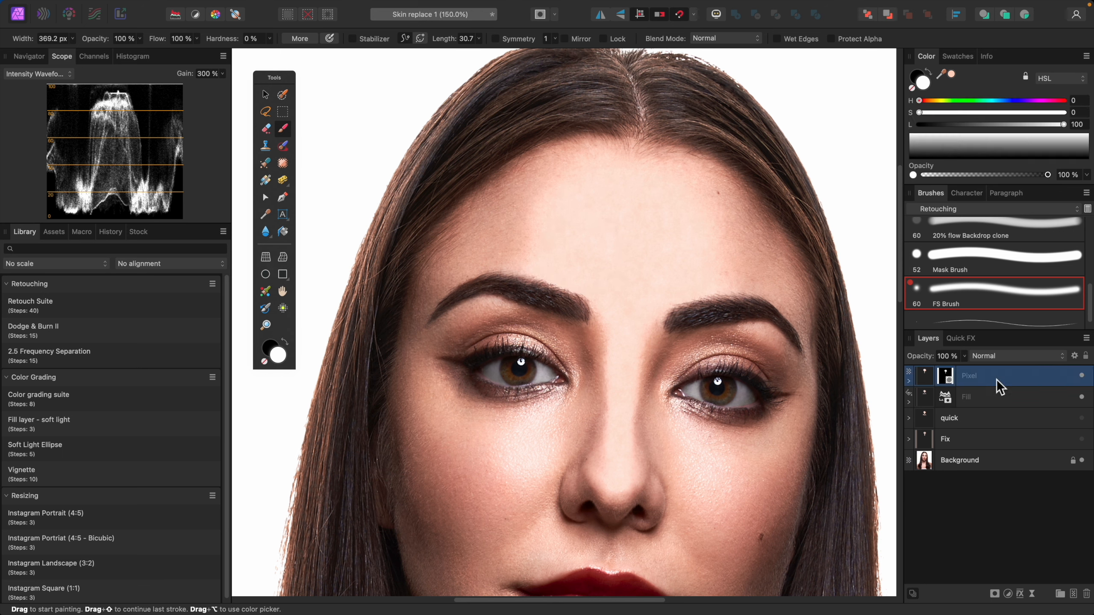
pyautogui.press('super+m')
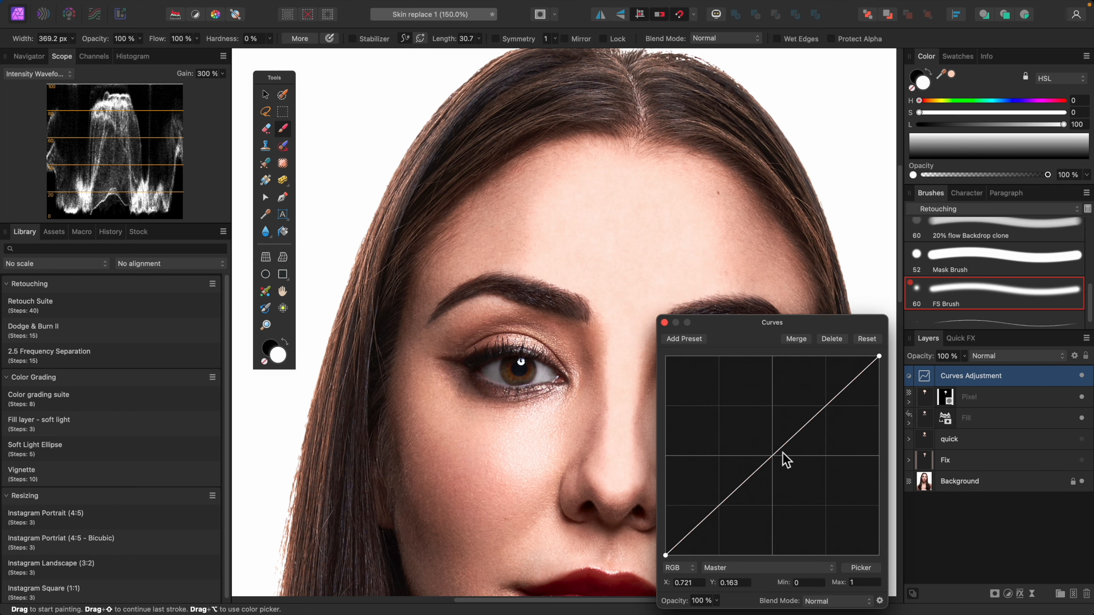
pyautogui.moveTo(777, 458); pyautogui.dragTo(822, 508)
pyautogui.moveTo(772, 324); pyautogui.dragTo(995, 212)
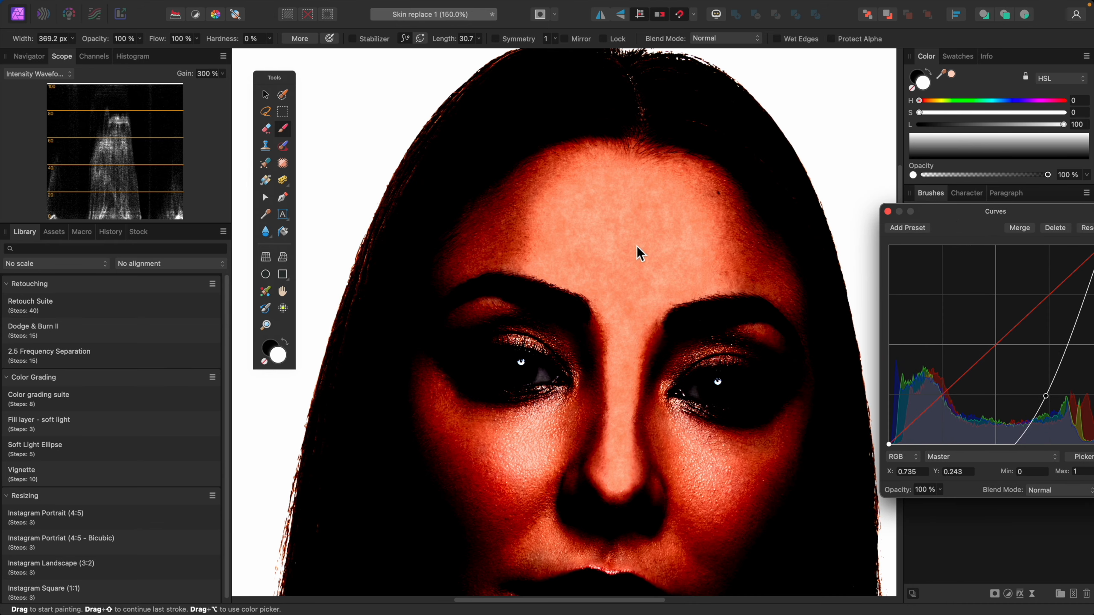
pyautogui.click(888, 211)
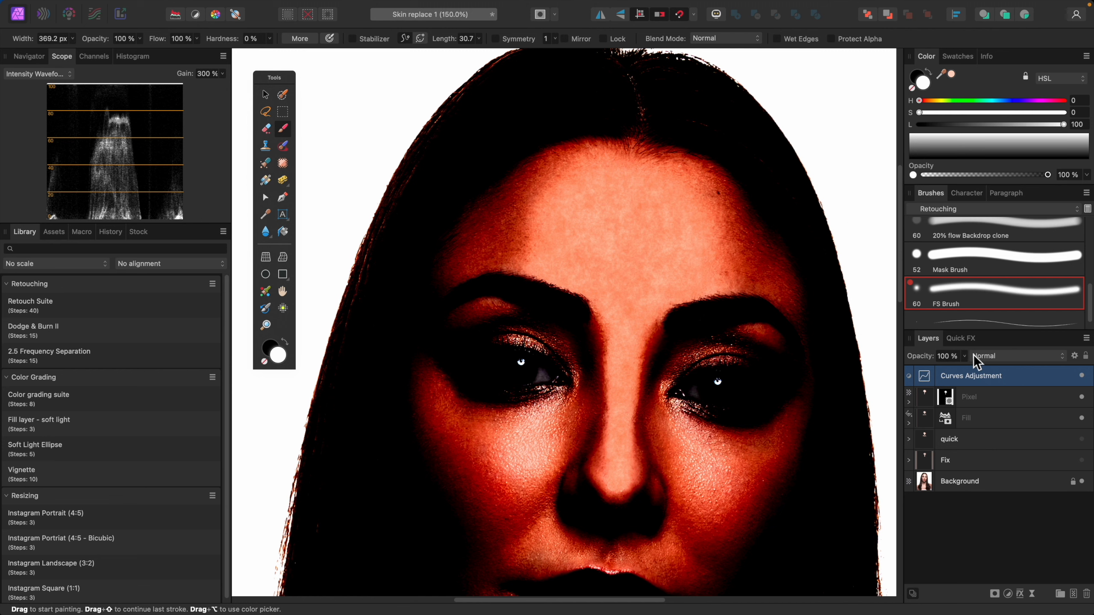
pyautogui.press('Delete')
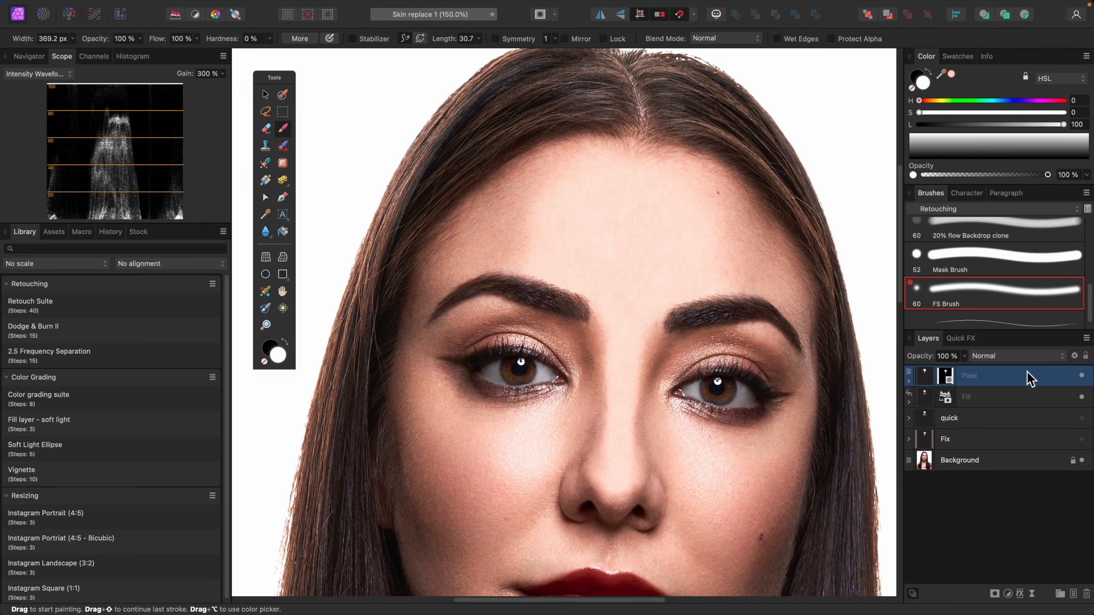
# Step: Compare the portrait with and without the noise, and rename the Fill layer as base and the Pixel layer as noise
pyautogui.click(1084, 378)
pyautogui.click(1084, 375)
pyautogui.click(1050, 399)
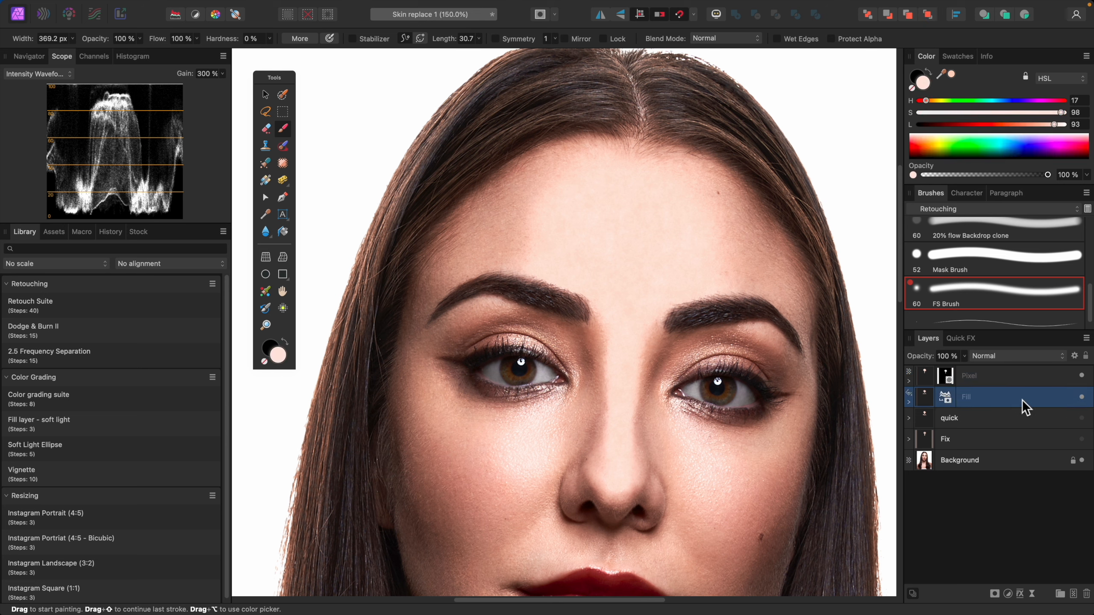
pyautogui.doubleClick(974, 397)
pyautogui.click(974, 376)
pyautogui.doubleClick(976, 376)
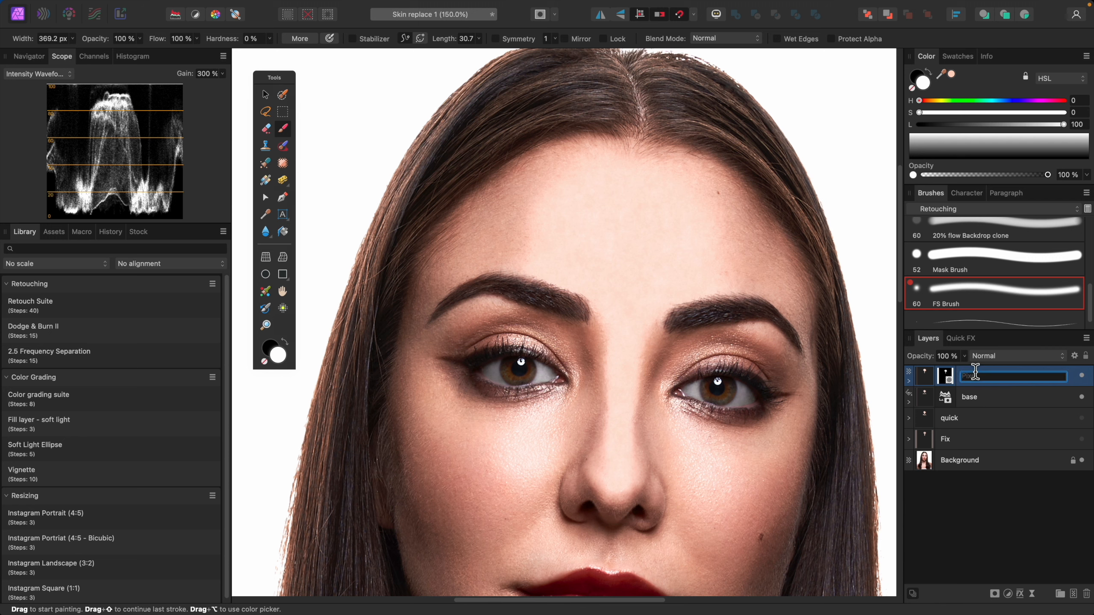
pyautogui.press('Return')
# Step: Lower the opacity of the noise layer and the base layer to 0%
pyautogui.click(976, 398)
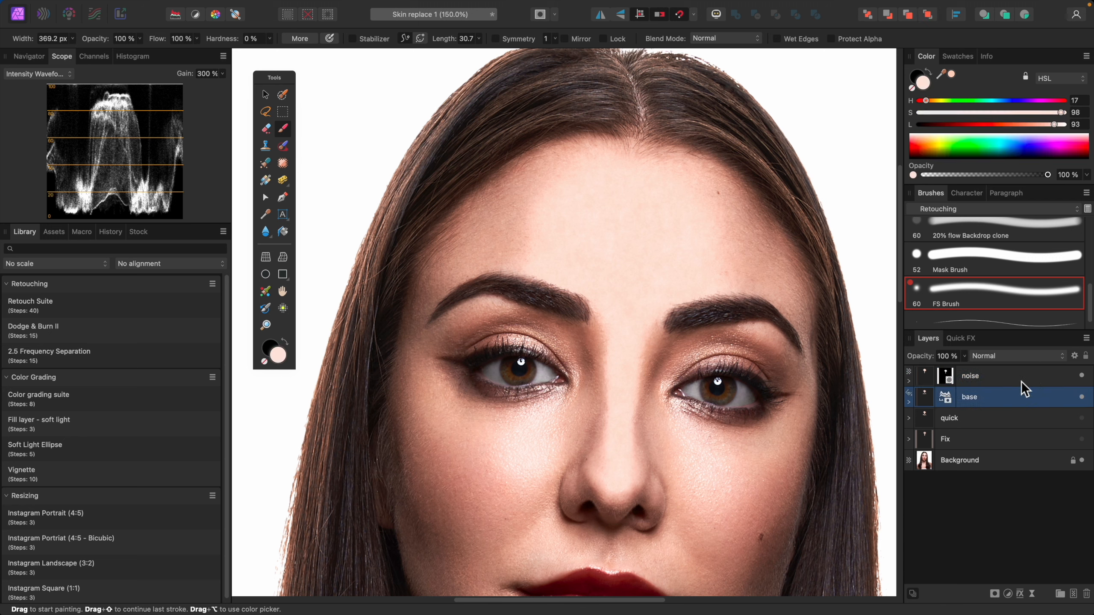
pyautogui.click(1022, 381)
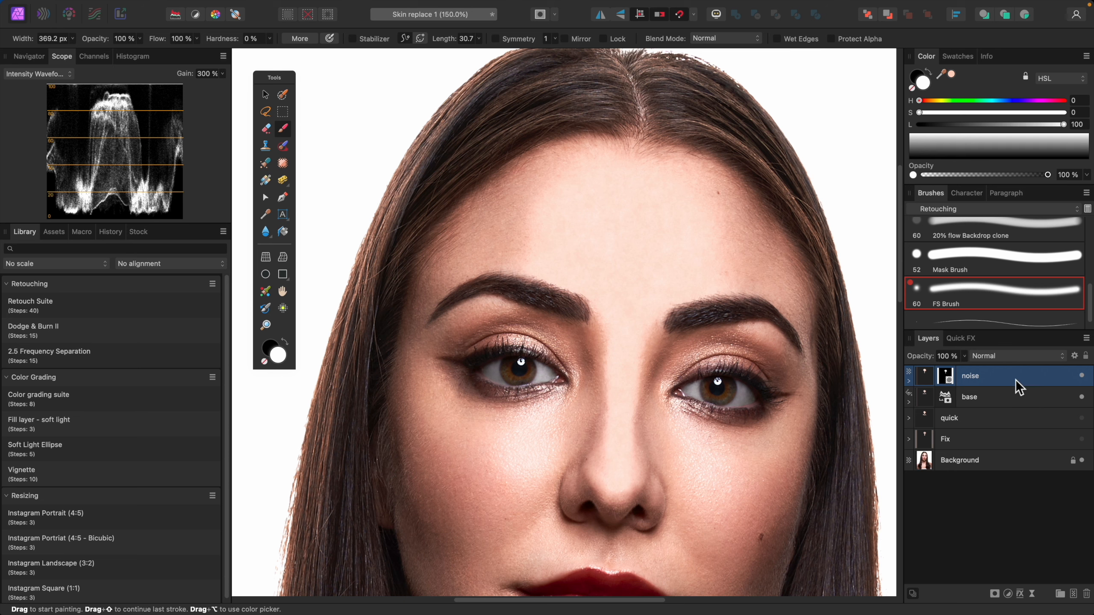
pyautogui.click(965, 357)
pyautogui.moveTo(965, 361); pyautogui.dragTo(851, 376)
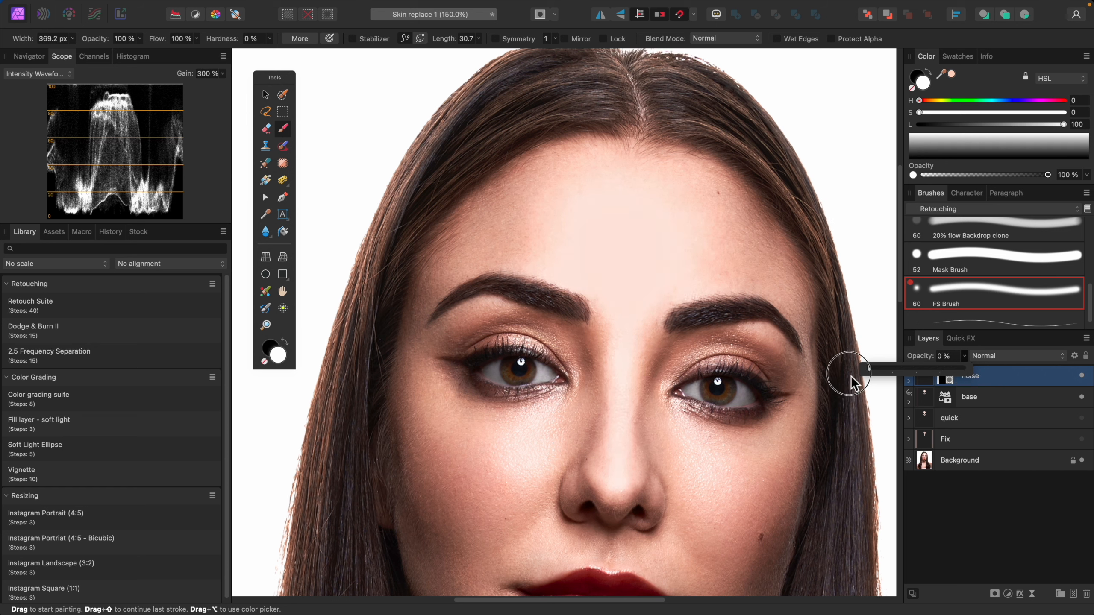
pyautogui.click(986, 398)
pyautogui.click(965, 357)
pyautogui.moveTo(967, 368); pyautogui.dragTo(822, 370)
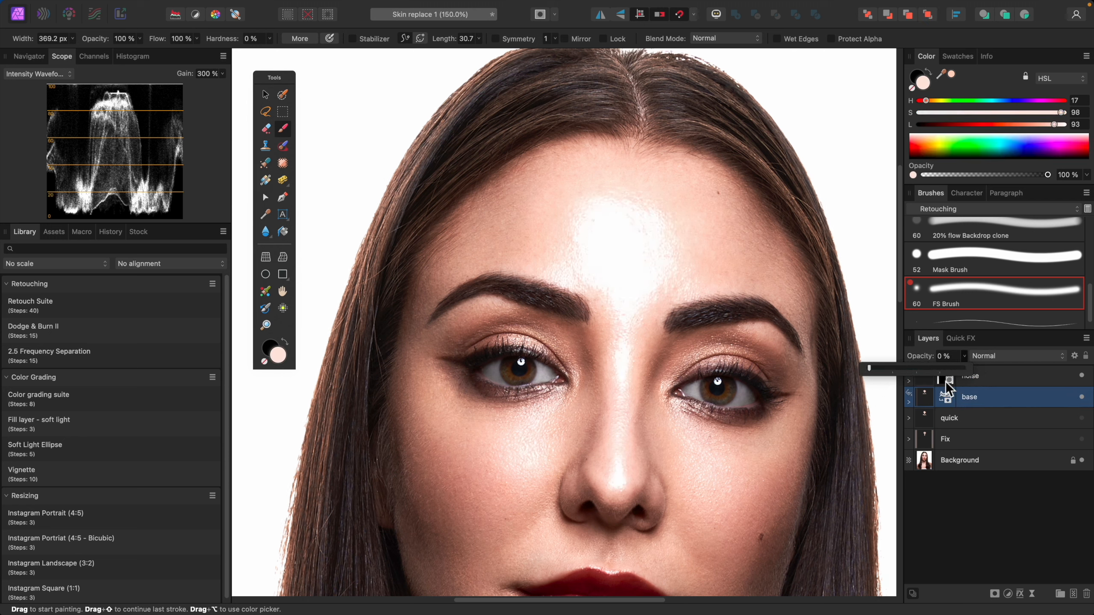
# Step: Raise the opacity of the noise and base layers to 100% to judge each one's effect on the skin
pyautogui.click(1005, 379)
pyautogui.click(965, 356)
pyautogui.moveTo(967, 368); pyautogui.dragTo(993, 373)
pyautogui.click(1008, 394)
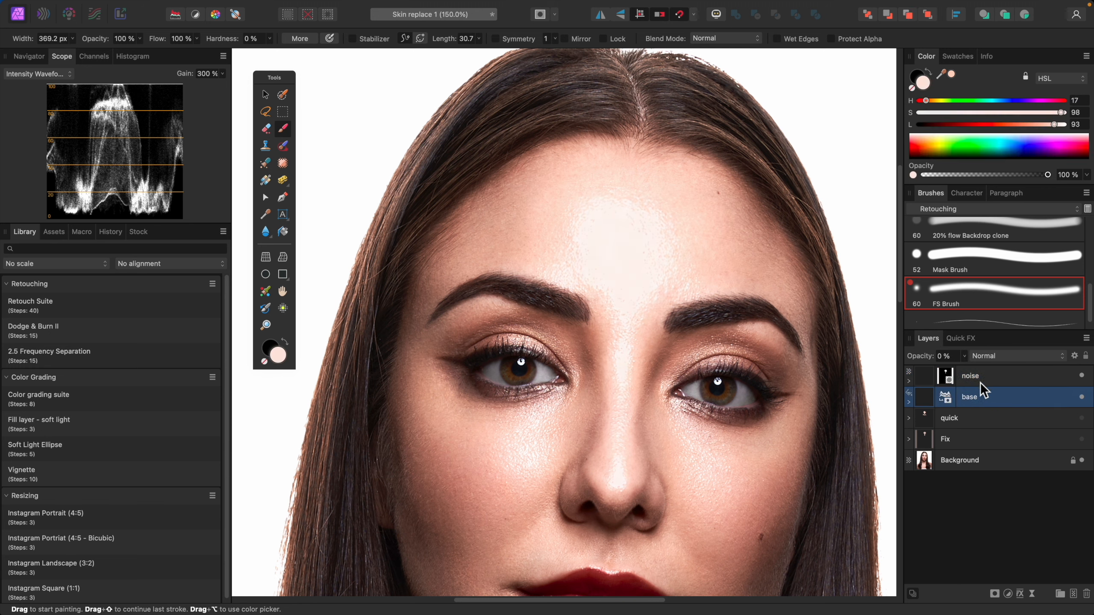
pyautogui.click(964, 356)
pyautogui.moveTo(966, 370); pyautogui.dragTo(1066, 390)
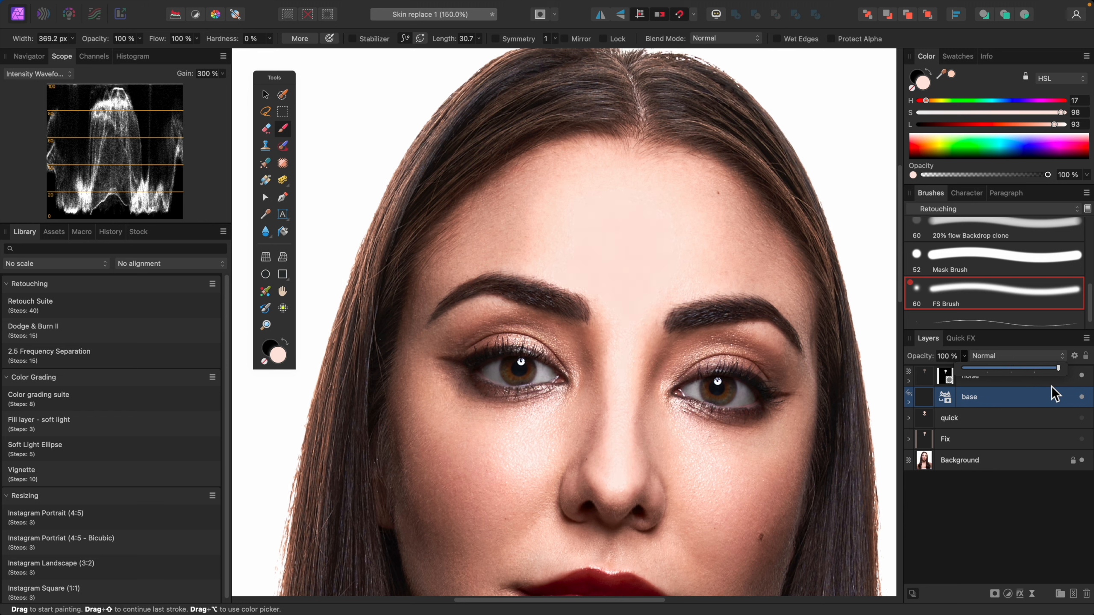
pyautogui.click(1049, 379)
pyautogui.click(965, 357)
pyautogui.moveTo(967, 364); pyautogui.dragTo(1037, 374)
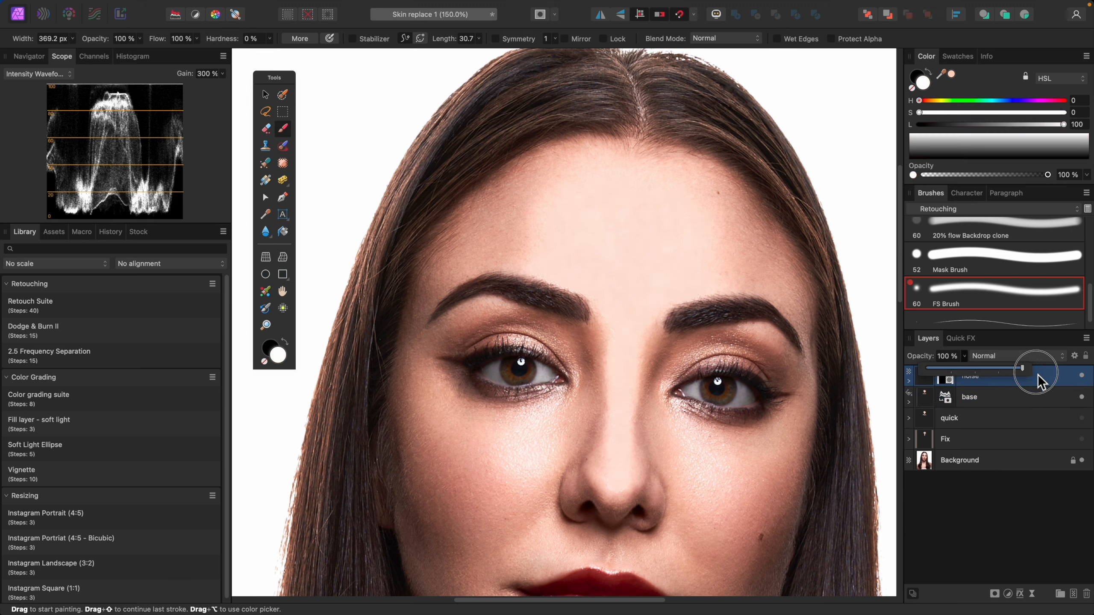
# Step: Set the noise layer's opacity to 73% and the base layer's opacity to 25%
pyautogui.click(965, 357)
pyautogui.moveTo(966, 369); pyautogui.dragTo(892, 371)
pyautogui.click(1014, 398)
pyautogui.click(964, 357)
# Step: Toggle the noise layer's visibility to compare the forehead with and without it, leaving the layer visible
pyautogui.press('super+minus')
pyautogui.scroll(-1, 800, 358)
pyautogui.click(1081, 375)
pyautogui.click(1082, 375)
pyautogui.click(1081, 375)
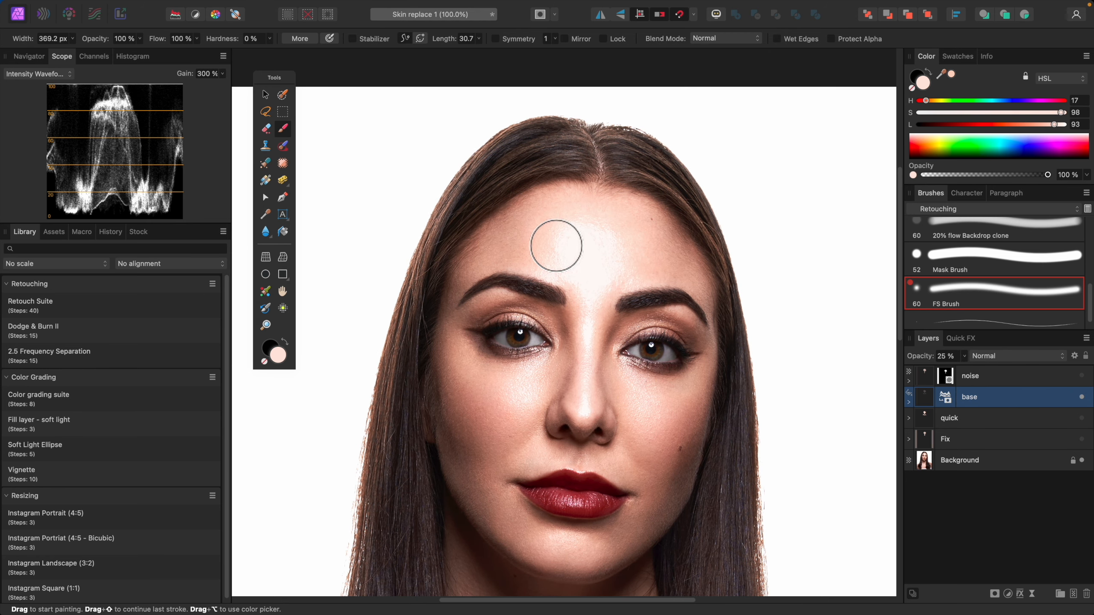
pyautogui.click(1080, 379)
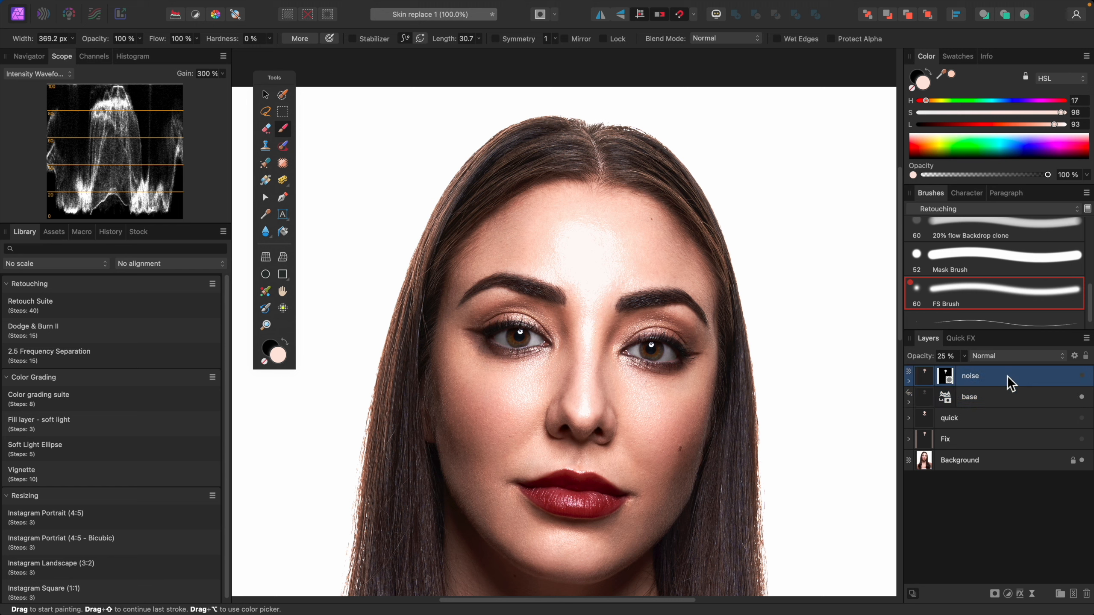
pyautogui.click(1082, 376)
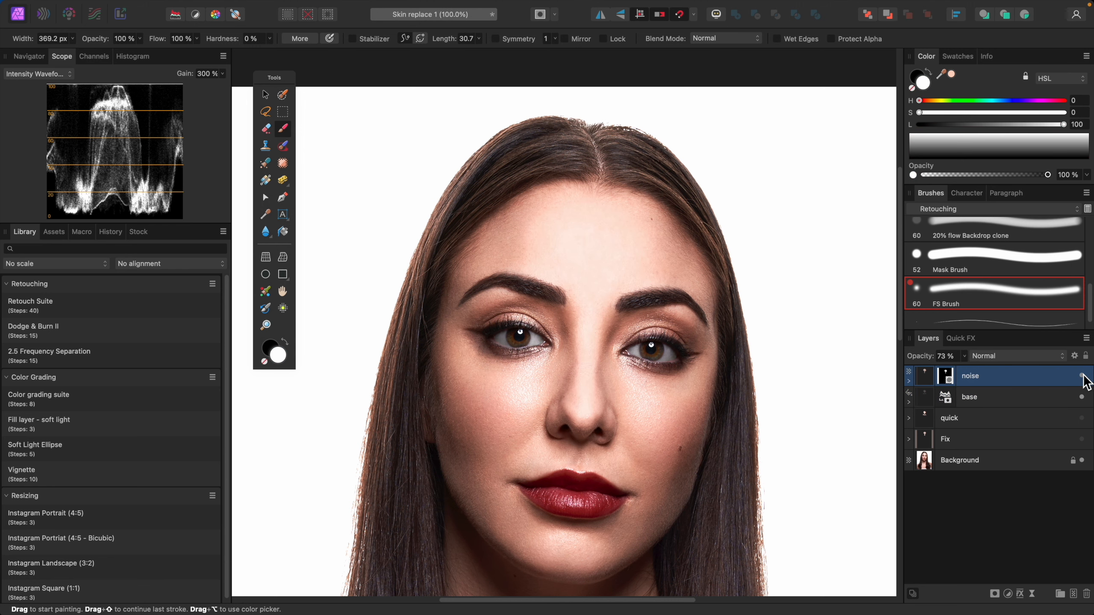
# Step: Soften the noise layer's mask around the forehead with black, using the 5% Flow brush at about 279 px
pyautogui.click(947, 381)
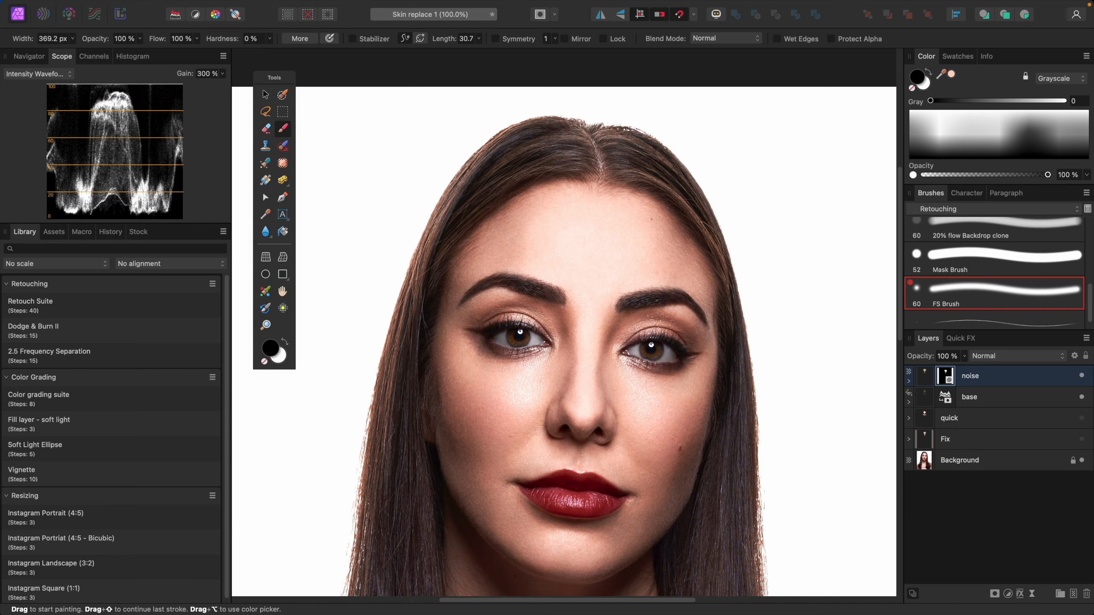
pyautogui.scroll(5, 1034, 267)
pyautogui.click(1064, 263)
pyautogui.press(']')
pyautogui.press(']')
pyautogui.press(']')
pyautogui.press(']')
pyautogui.press(']')
pyautogui.press(']')
pyautogui.press(']')
pyautogui.press(']')
pyautogui.press(']')
pyautogui.press(']')
pyautogui.press(']')
pyautogui.moveTo(522, 240)
pyautogui.mouseDown()
pyautogui.moveTo(522, 256)
pyautogui.moveTo(561, 212)
pyautogui.mouseUp()
pyautogui.moveTo(647, 227)
pyautogui.mouseDown()
pyautogui.moveTo(660, 267)
pyautogui.moveTo(628, 222)
pyautogui.moveTo(659, 273)
pyautogui.mouseUp()
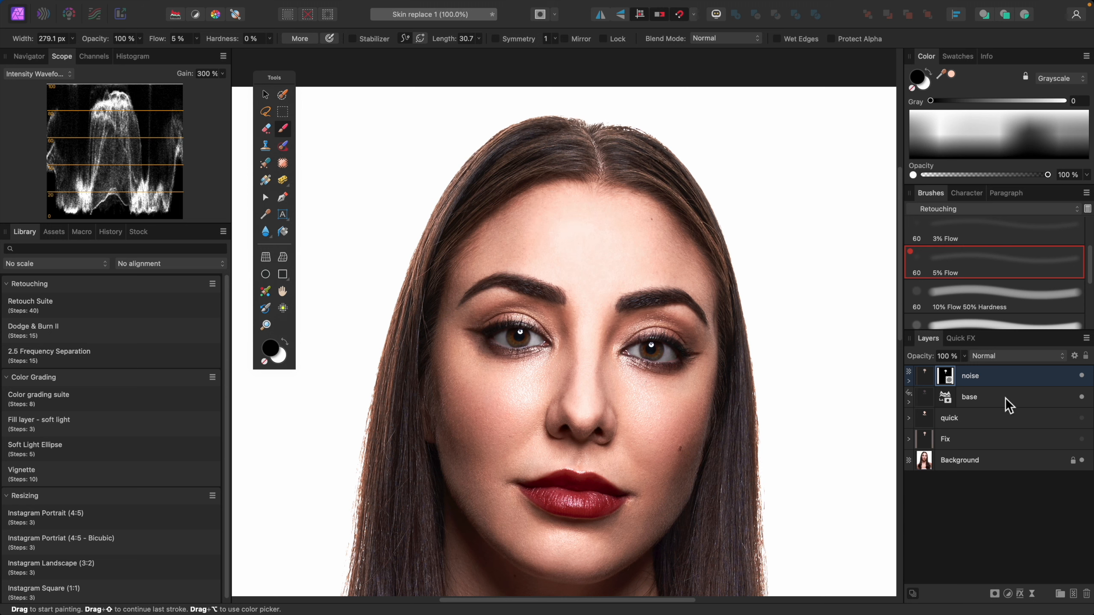
# Step: Refine the base layer's mask with black, using the 5% Flow brush at sizes from 369.2 px down to 118.3 px
pyautogui.click(1003, 403)
pyautogui.click(908, 402)
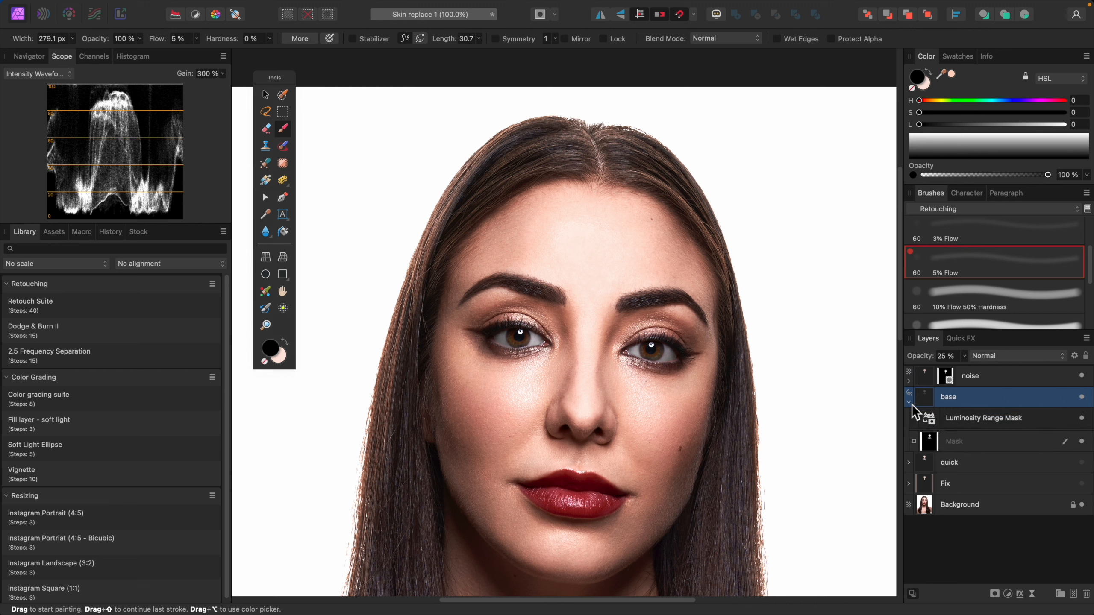
pyautogui.click(933, 439)
pyautogui.press(']')
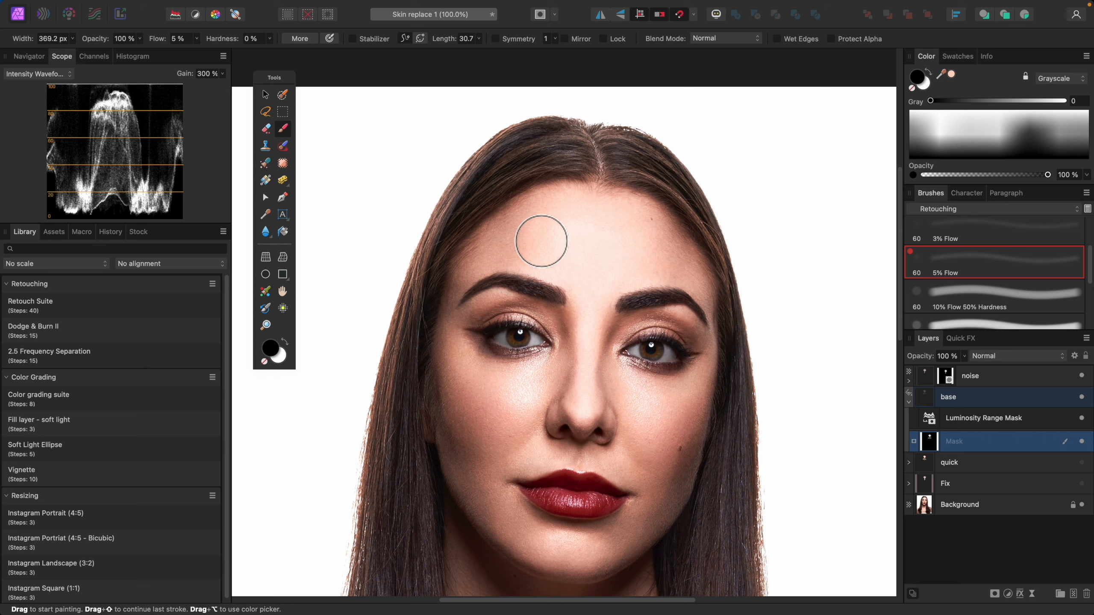
pyautogui.press('[')
pyautogui.press('[')
pyautogui.press('[')
pyautogui.press('[')
pyautogui.press('[')
pyautogui.press('[')
pyautogui.press('[')
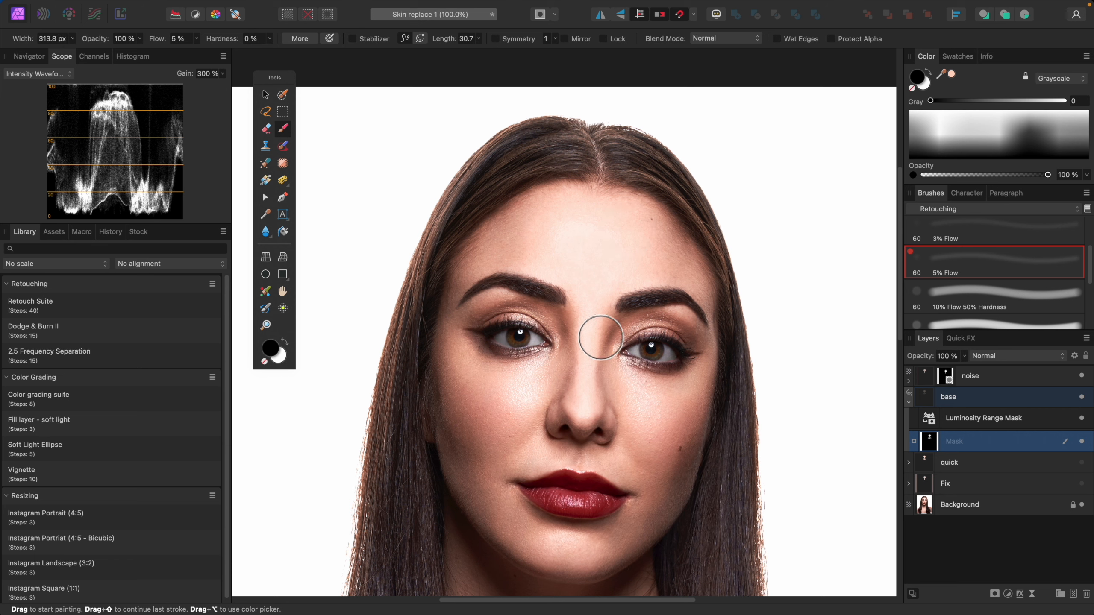
pyautogui.press('[')
pyautogui.press('[')
pyautogui.press('[')
pyautogui.press('[')
pyautogui.press('[')
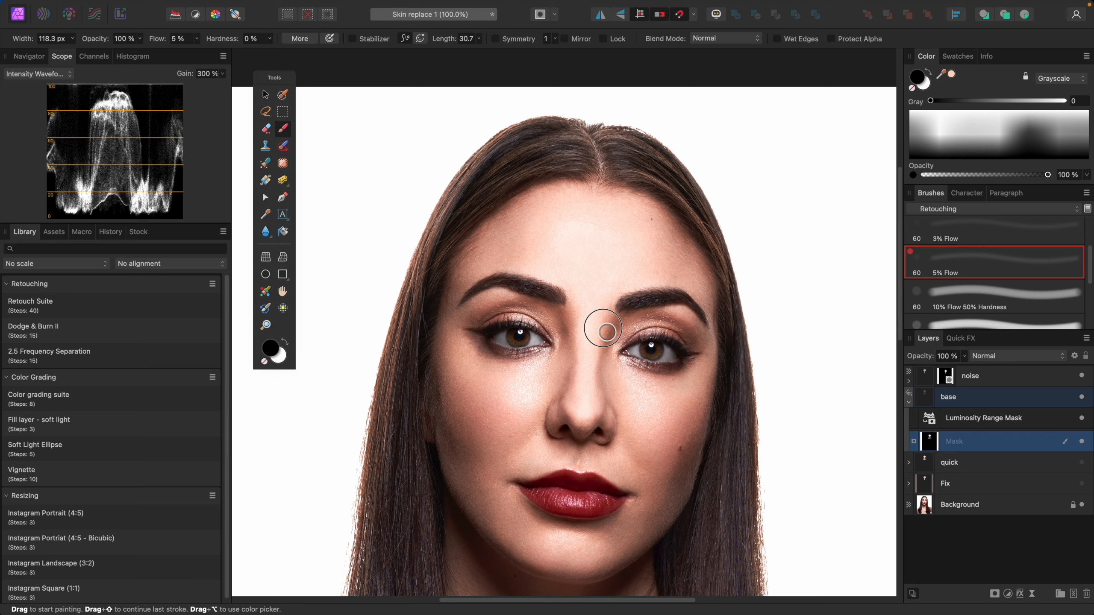
# Step: Switch to white and refine the base layer's mask with the brush enlarged to 207 px
pyautogui.press(']')
pyautogui.press('x')
pyautogui.press(']')
pyautogui.press(']')
pyautogui.press(']')
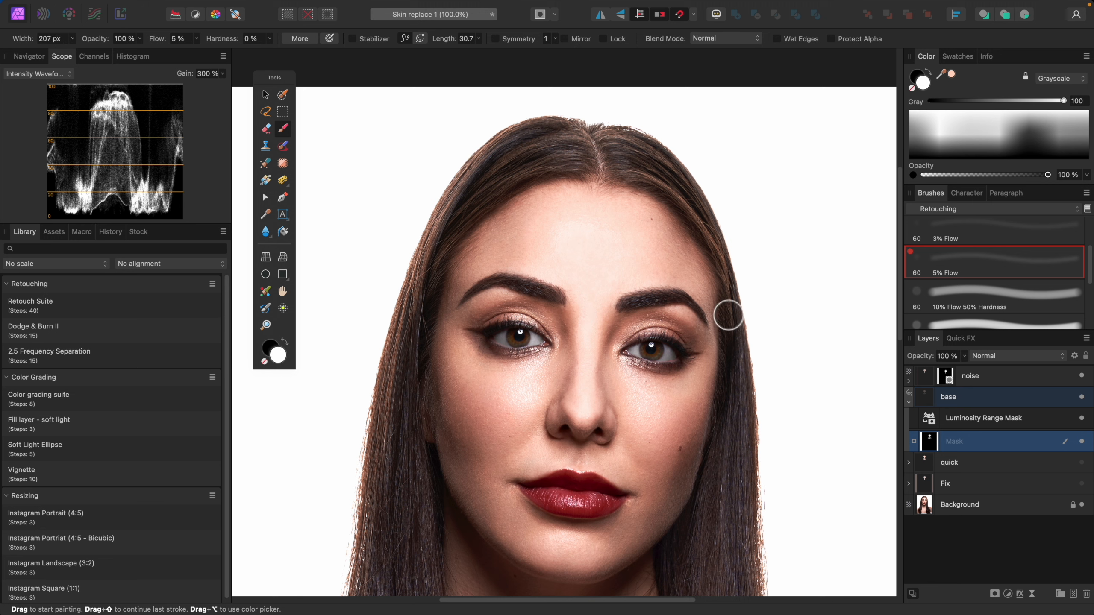
# Step: Select the noise and base layers together and toggle their visibility to compare the face with and without the highlight repair
pyautogui.click(909, 403)
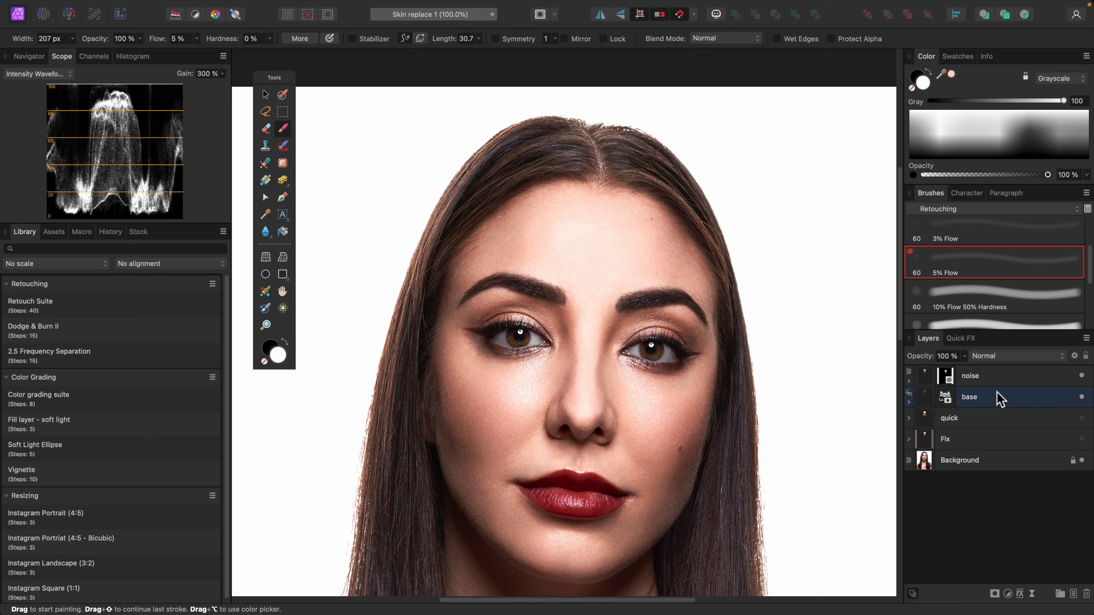
pyautogui.click(1038, 379)
pyautogui.keyDown('shift'); pyautogui.click(1038, 397); pyautogui.keyUp('shift')
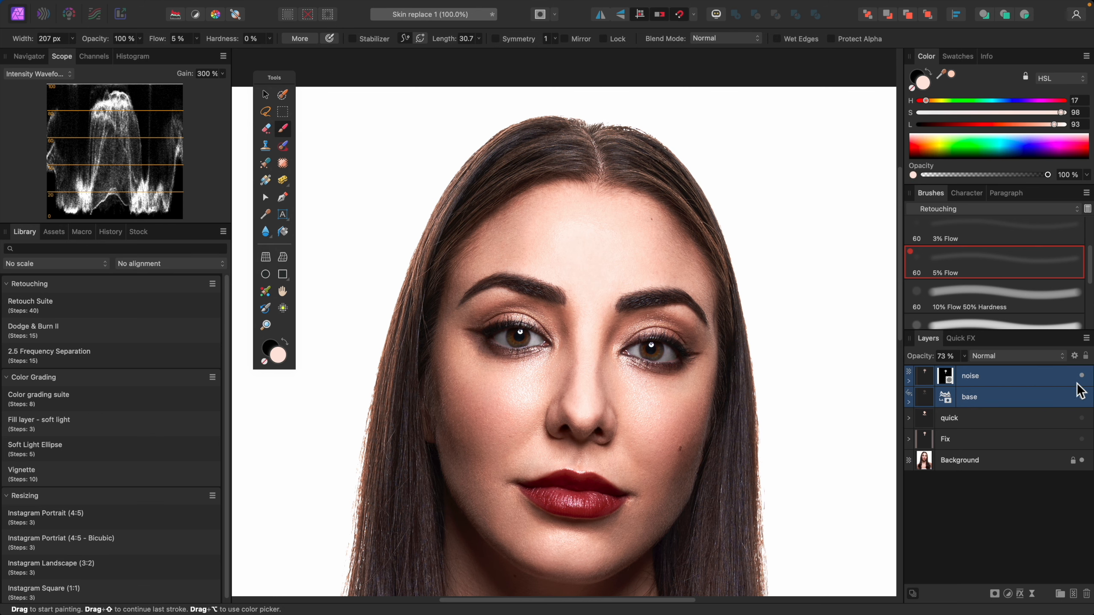
pyautogui.click(1081, 375)
pyautogui.press('super+0')
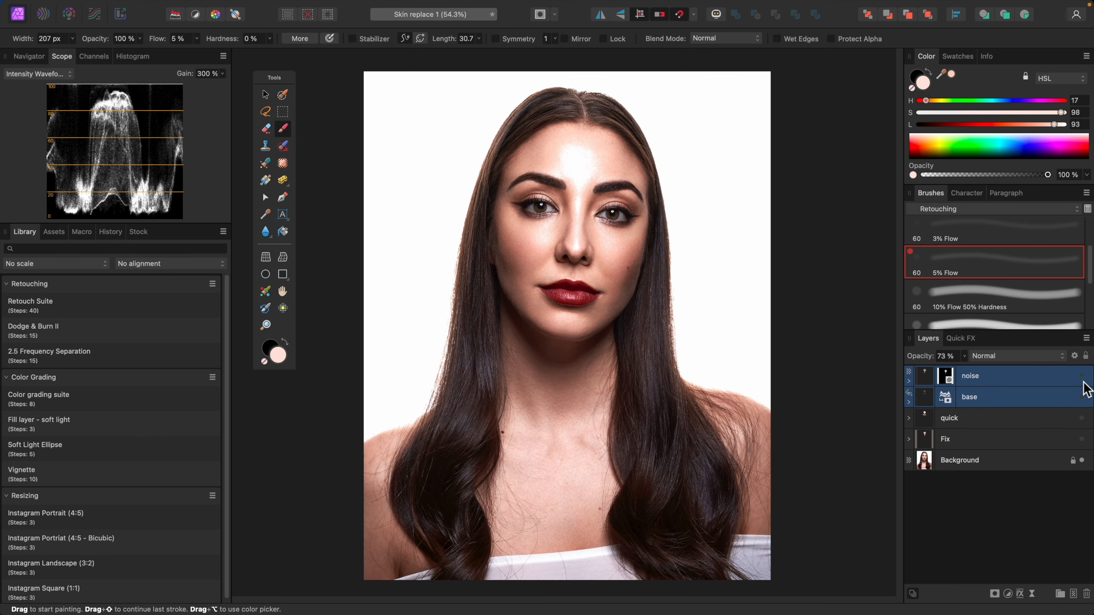
pyautogui.click(1083, 377)
pyautogui.click(1082, 377)
pyautogui.click(1083, 376)
pyautogui.press('super+plus')
pyautogui.press('super+plus')
pyautogui.press('super+plus')
pyautogui.press('space')
pyautogui.moveTo(736, 136)
pyautogui.mouseDown()
pyautogui.moveTo(711, 329)
pyautogui.moveTo(710, 458)
pyautogui.mouseUp()
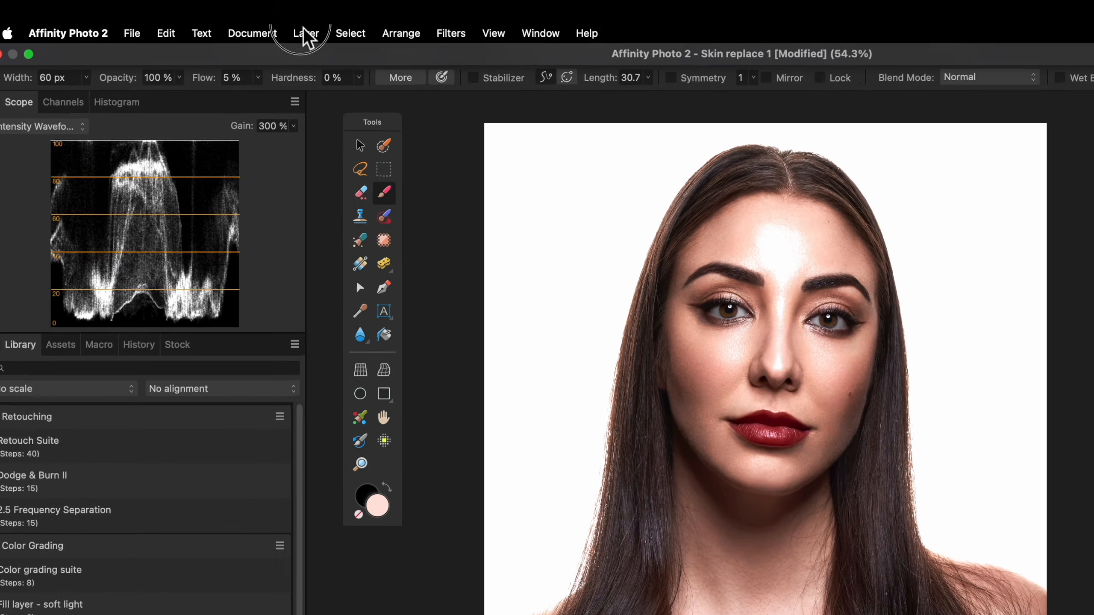
# Step: Merge the visible image into a new pixel layer at the top of the layer stack
pyautogui.click(244, 10)
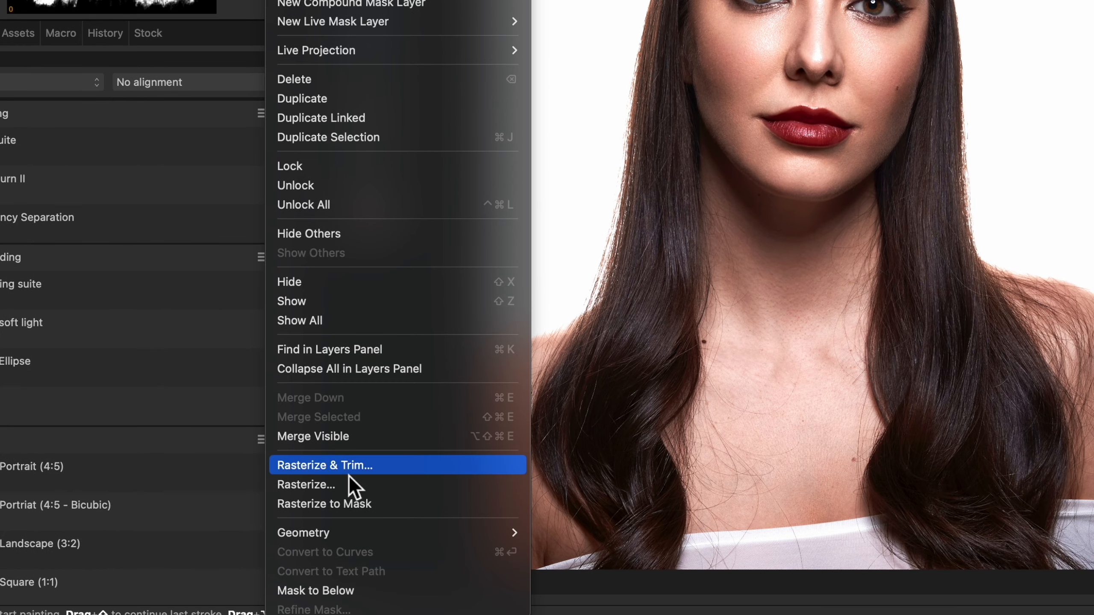
pyautogui.click(349, 438)
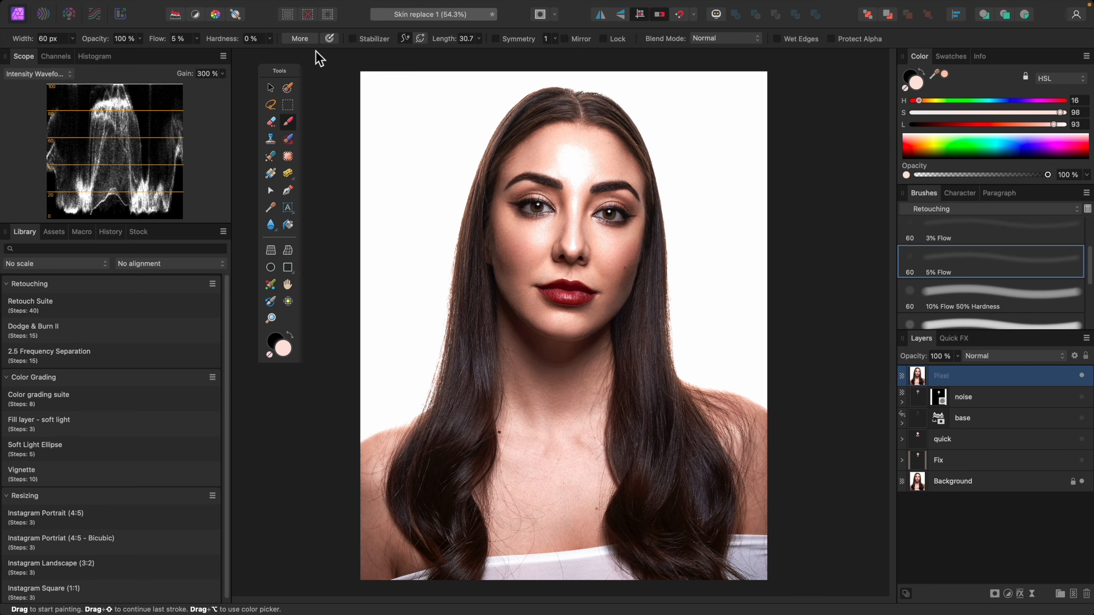
# Step: Apply the High Pass filter to the merged pixel layer with a radius of about 4.1 px, inspecting the skin texture up close
pyautogui.moveTo(308, 4)
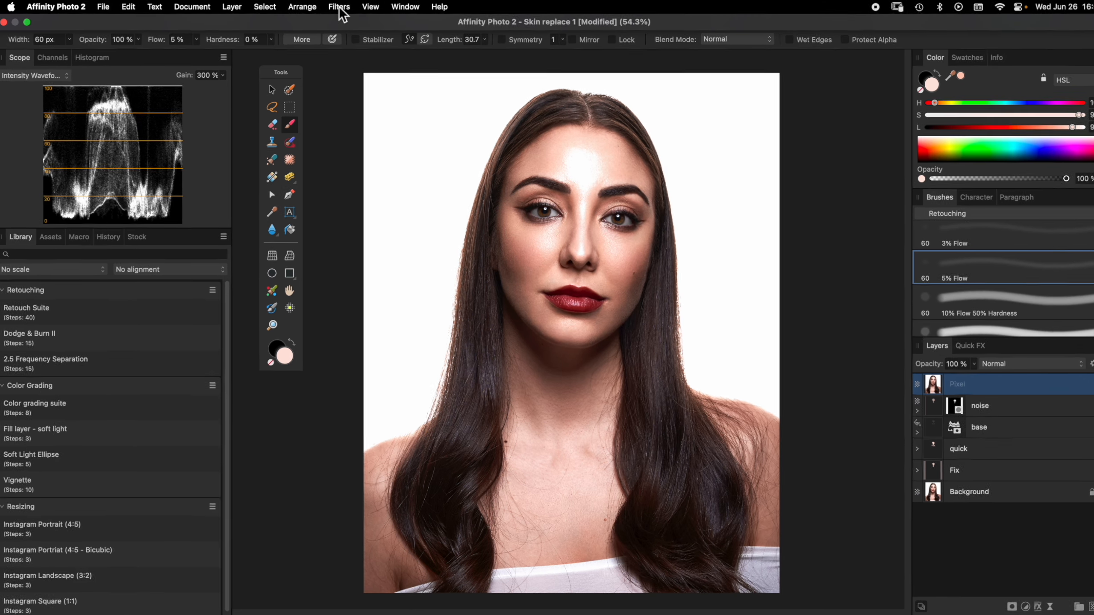
pyautogui.click(339, 9)
pyautogui.moveTo(342, 37)
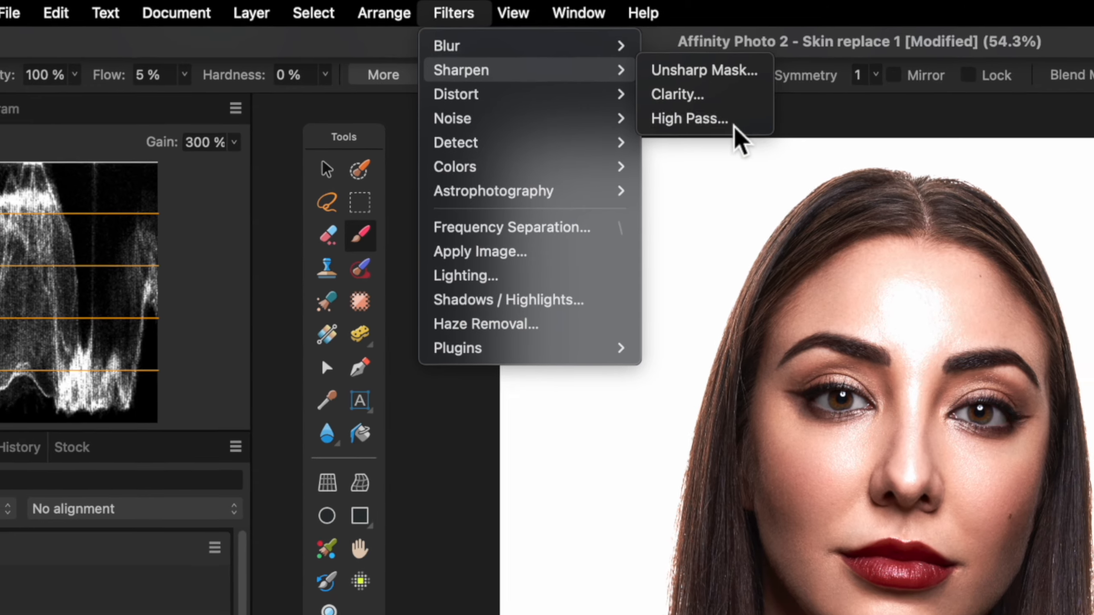
pyautogui.click(706, 122)
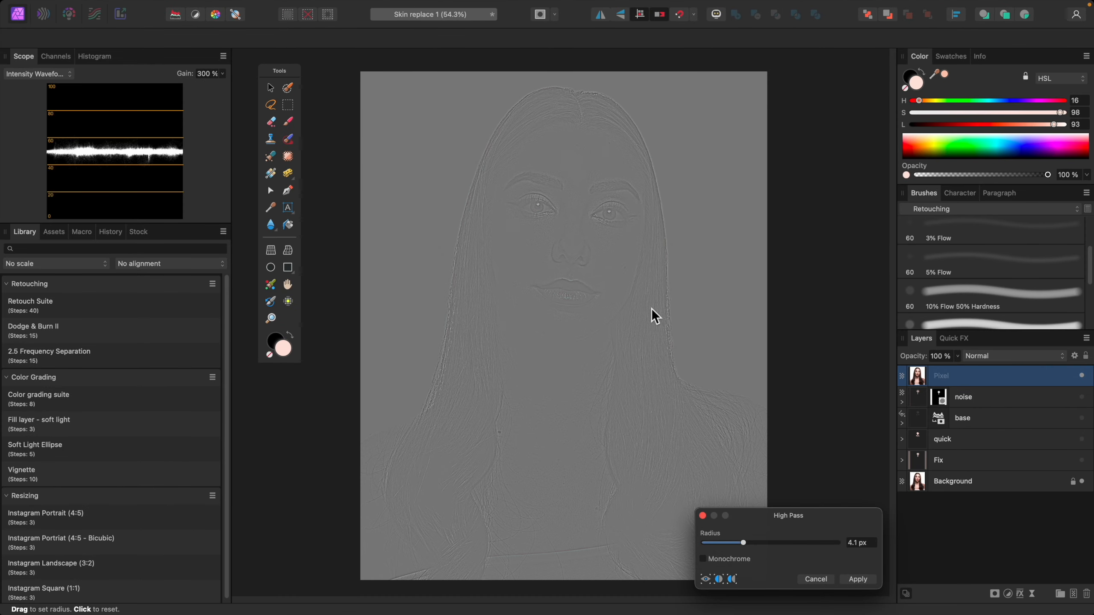
pyautogui.press('super+equal')
pyautogui.press('super+equal')
pyautogui.press('super+equal')
pyautogui.scroll(3, 649, 306)
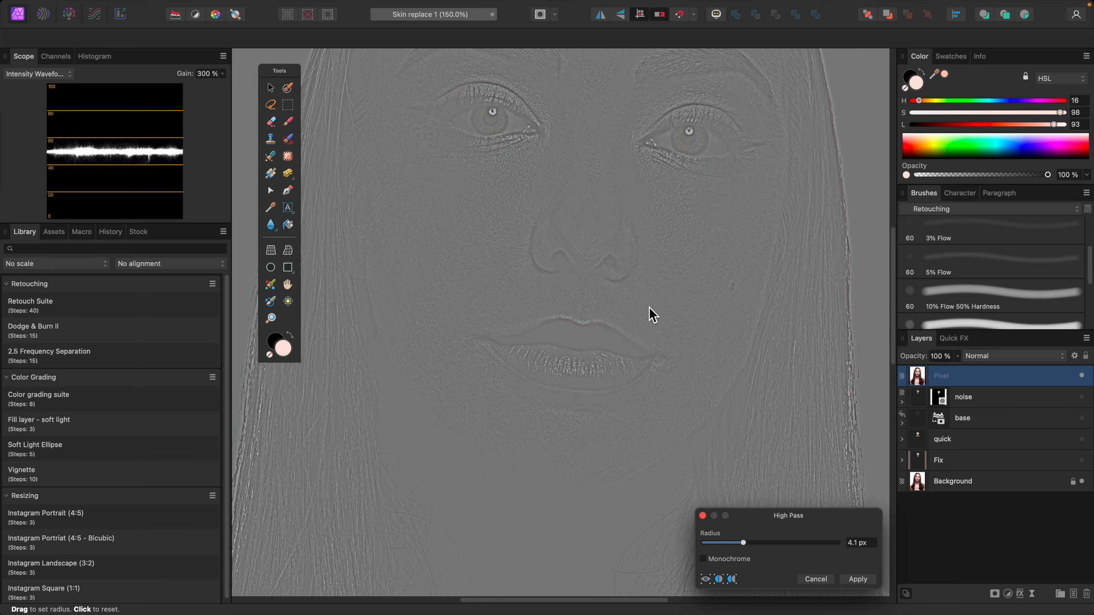
pyautogui.scroll(3, 652, 315)
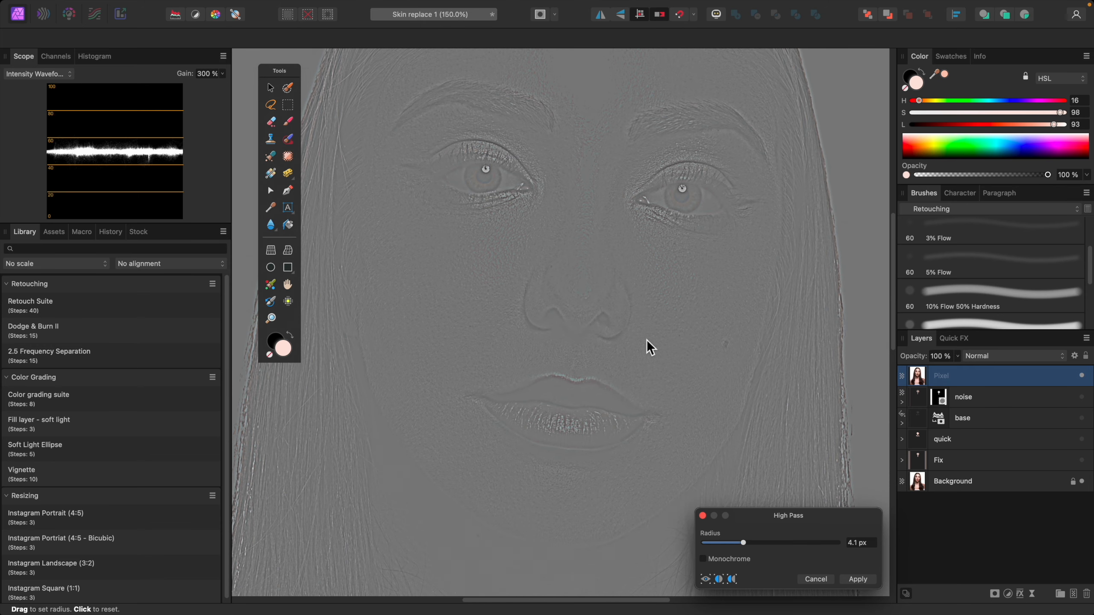
pyautogui.press('super+minus')
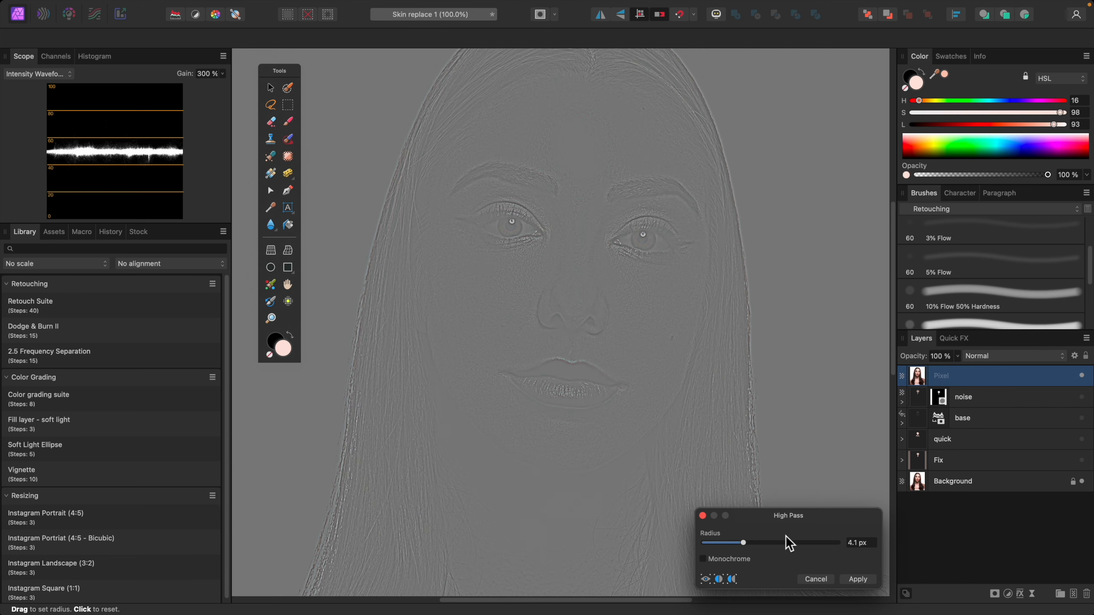
pyautogui.press('super+equal')
pyautogui.press('super+equal')
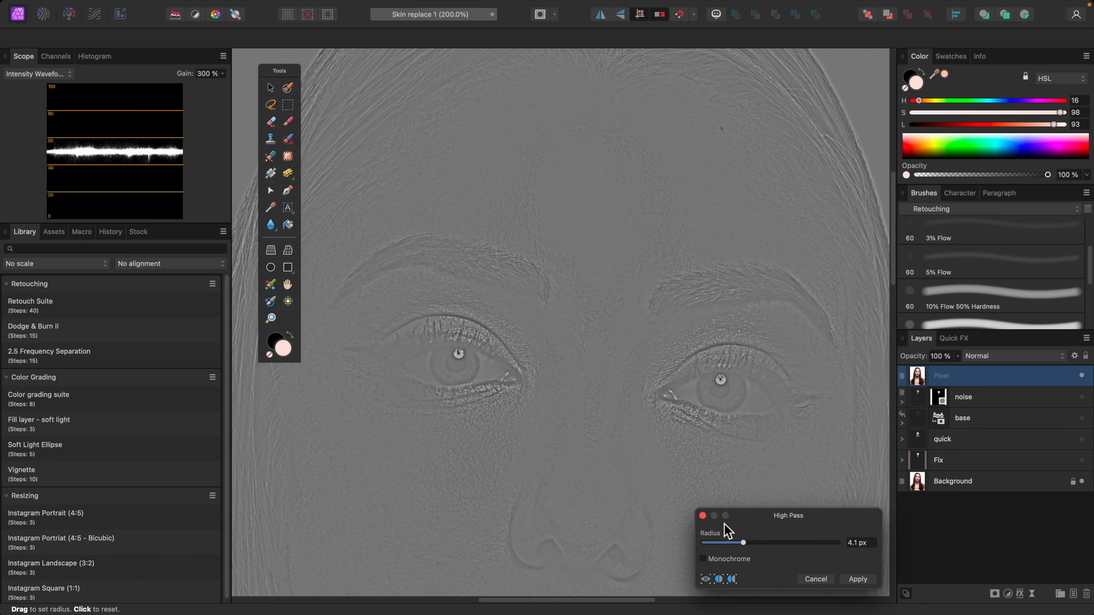
pyautogui.moveTo(743, 544); pyautogui.dragTo(742, 547)
pyautogui.click(858, 579)
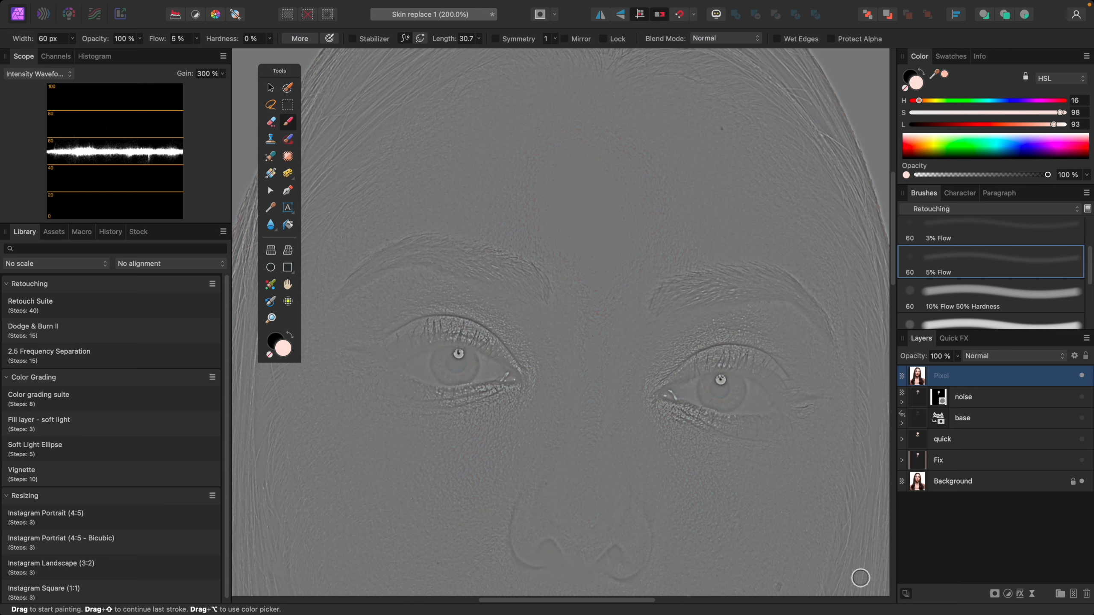
# Step: Set the high-pass layer's blend mode to Linear Light and inspect the face at 150% zoom
pyautogui.press('super+0')
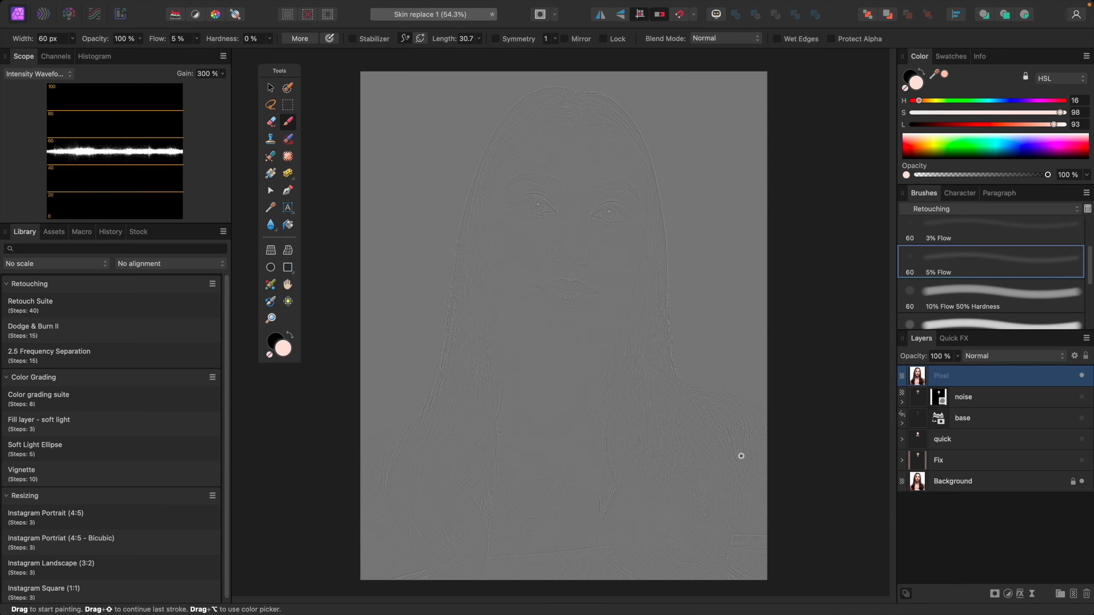
pyautogui.click(1014, 356)
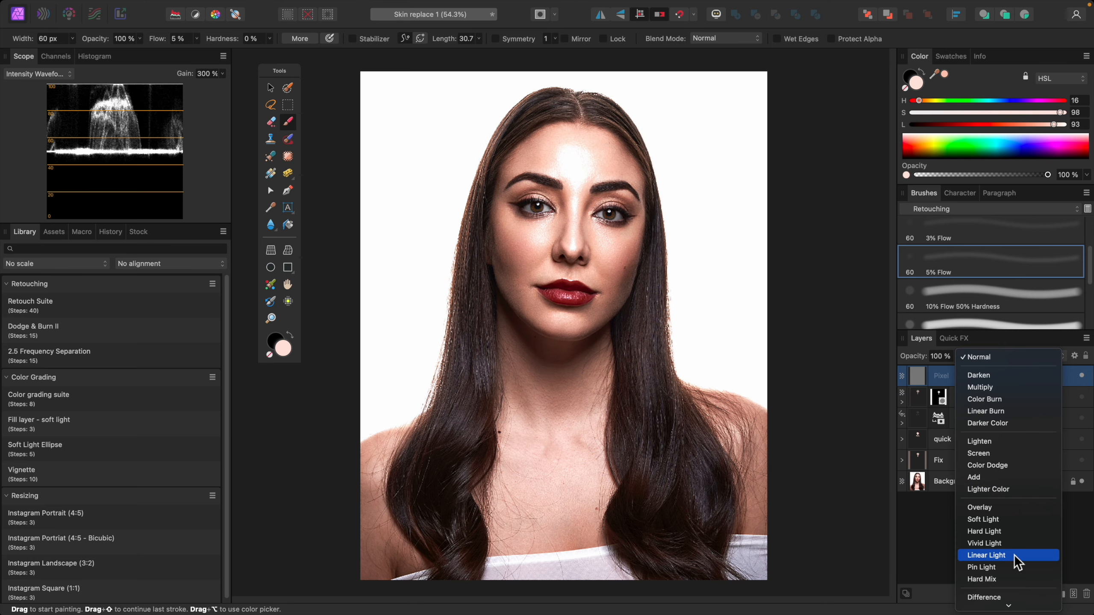
pyautogui.click(1016, 556)
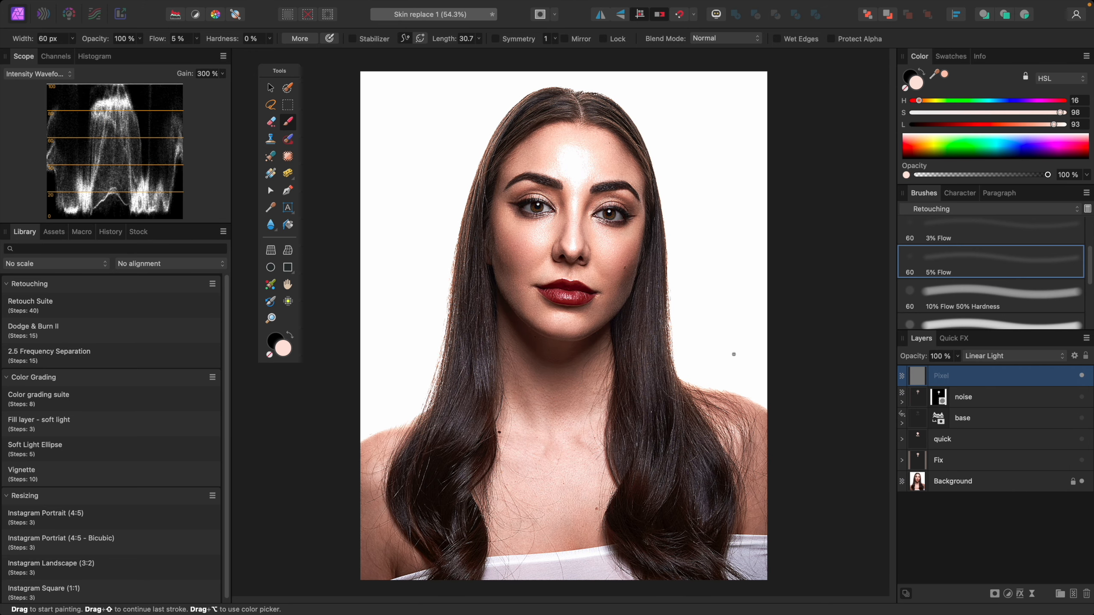
pyautogui.scroll(6, 730, 293)
pyautogui.scroll(-2, 729, 292)
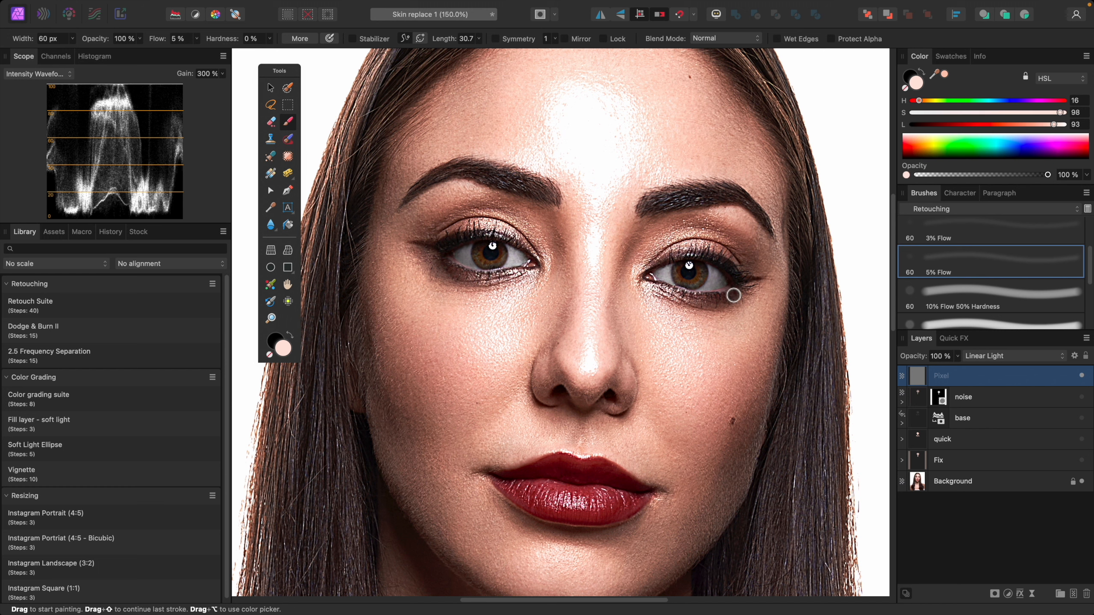
# Step: Switch to the Clone Brush and set it to sample from Current Layer only
pyautogui.press('s')
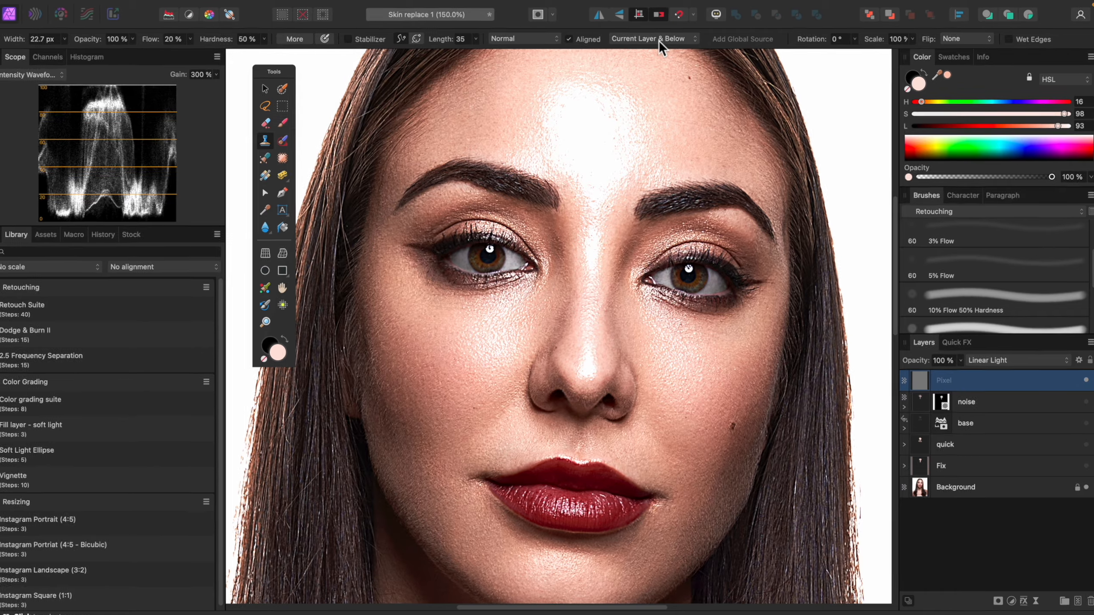
pyautogui.click(658, 39)
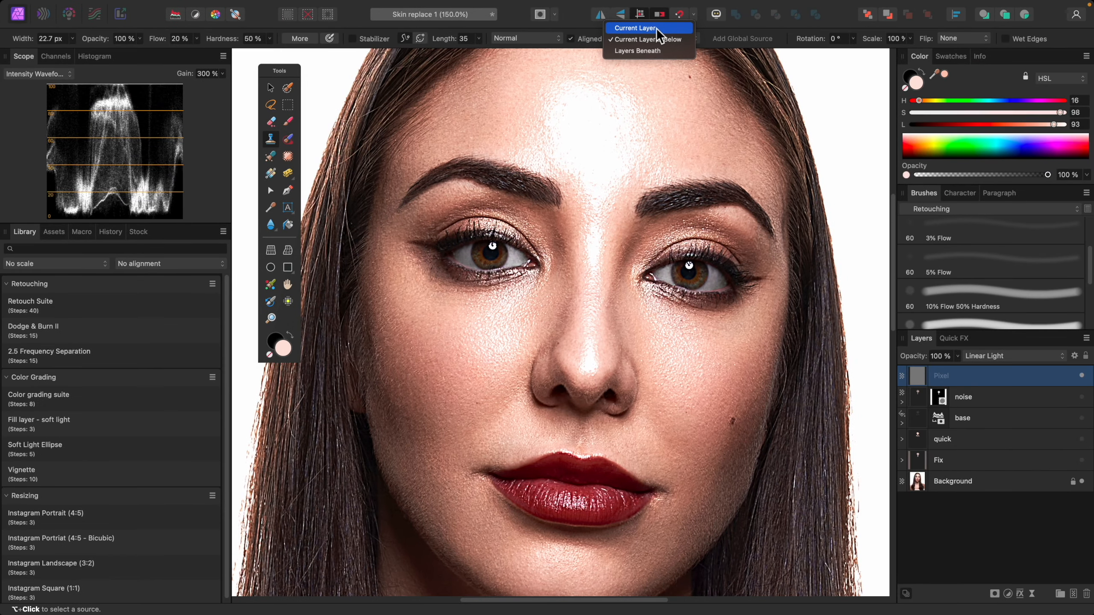
pyautogui.click(656, 27)
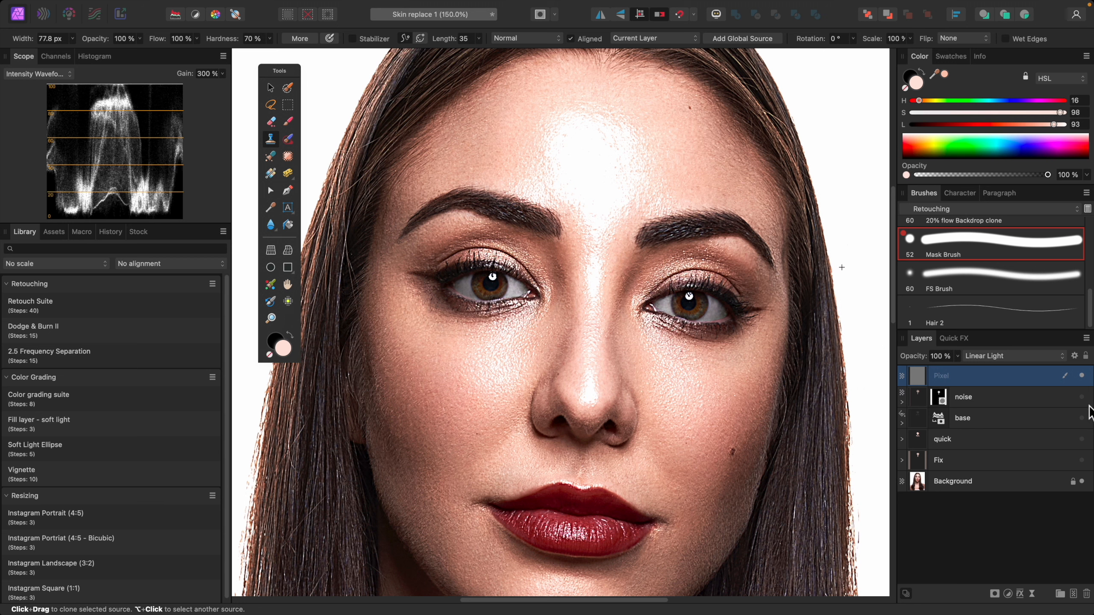
# Step: Show the noise and base layers and rename the high-pass layer as texture
pyautogui.click(1082, 397)
pyautogui.click(1083, 418)
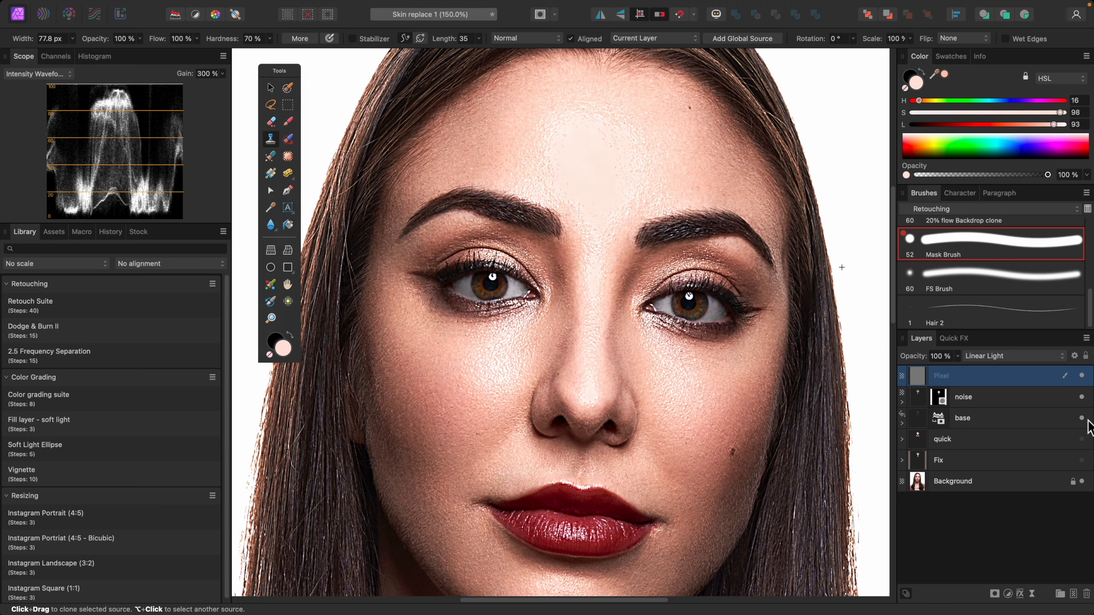
pyautogui.doubleClick(949, 376)
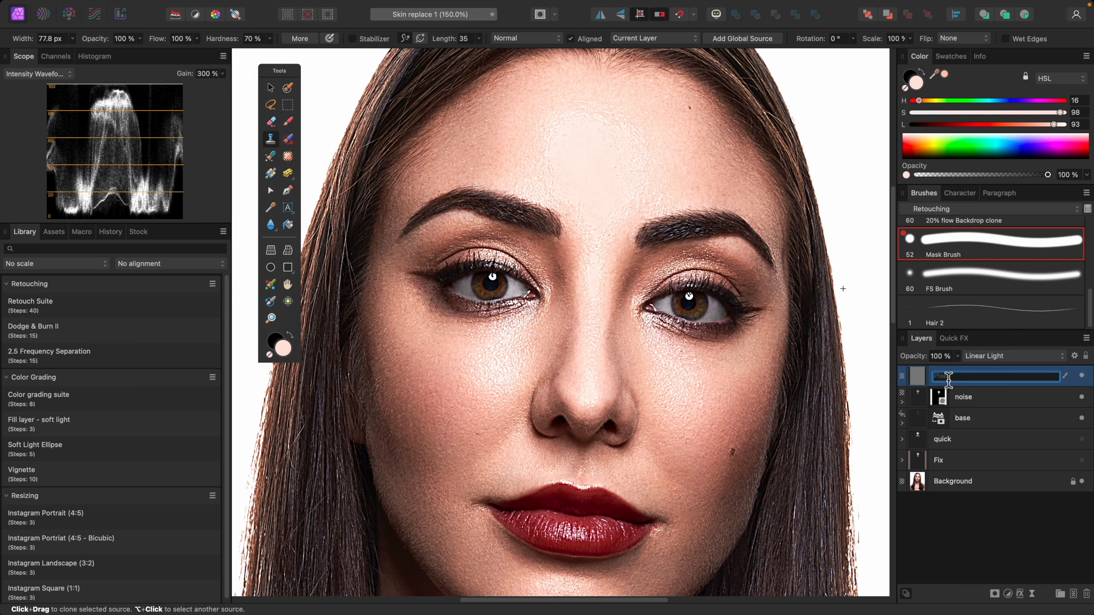
pyautogui.write('texture')
pyautogui.press('Return')
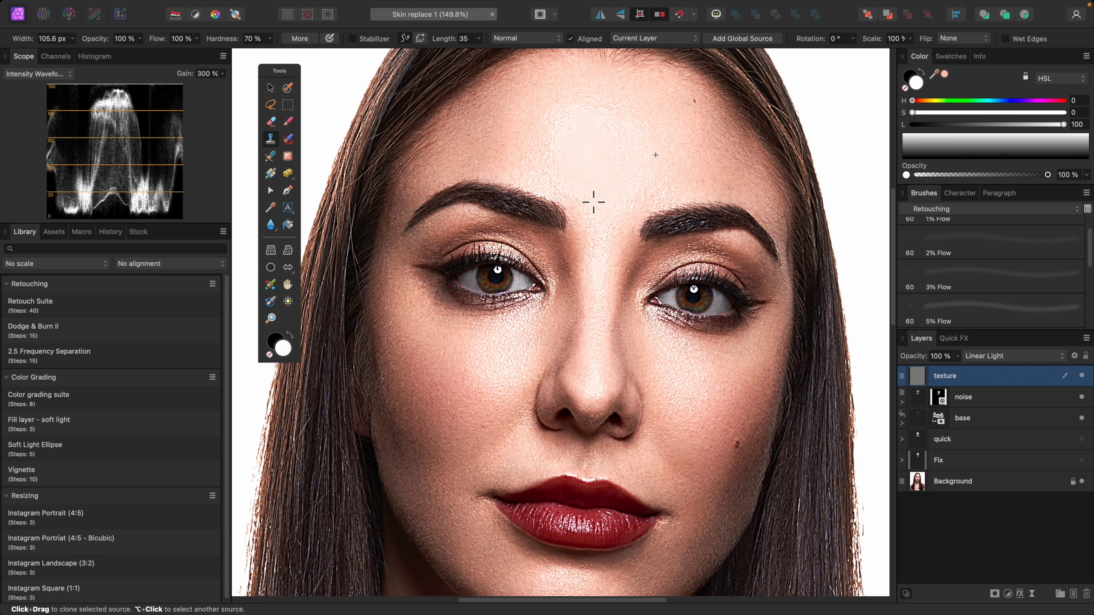
# Step: Clone skin texture sampled from the forehead and cheeks over the smooth forehead patch on the texture layer
pyautogui.keyDown('alt'); pyautogui.click(543, 168); pyautogui.keyUp('alt')
pyautogui.keyDown('alt'); pyautogui.click(509, 115); pyautogui.keyUp('alt')
pyautogui.click(585, 165)
pyautogui.keyDown('alt'); pyautogui.click(500, 354); pyautogui.keyUp('alt')
pyautogui.keyDown('alt'); pyautogui.click(506, 369); pyautogui.keyUp('alt')
pyautogui.keyDown('alt'); pyautogui.click(691, 386); pyautogui.keyUp('alt')
pyautogui.keyDown('alt'); pyautogui.click(508, 350); pyautogui.keyUp('alt')
pyautogui.keyDown('alt'); pyautogui.click(548, 145); pyautogui.keyUp('alt')
pyautogui.keyDown('alt'); pyautogui.click(676, 381); pyautogui.keyUp('alt')
pyautogui.moveTo(640, 160); pyautogui.dragTo(620, 127)
pyautogui.keyDown('alt'); pyautogui.click(507, 356); pyautogui.keyUp('alt')
pyautogui.keyDown('alt'); pyautogui.click(531, 146); pyautogui.keyUp('alt')
# Step: Clone skin texture along the nose and over the remaining forehead spots, varying the brush size and ending at 83.8 px
pyautogui.keyDown('alt'); pyautogui.click(597, 239); pyautogui.keyUp('alt')
pyautogui.keyDown('alt'); pyautogui.click(600, 256); pyautogui.keyUp('alt')
pyautogui.press('[')
pyautogui.press('[')
pyautogui.press('[')
pyautogui.press('[')
pyautogui.press('[')
pyautogui.moveTo(599, 387); pyautogui.dragTo(599, 395)
pyautogui.press('[')
pyautogui.press(']')
pyautogui.press(']')
pyautogui.keyDown('alt'); pyautogui.click(658, 186); pyautogui.keyUp('alt')
pyautogui.keyDown('alt'); pyautogui.click(659, 185); pyautogui.keyUp('alt')
pyautogui.press(']')
pyautogui.keyDown('alt'); pyautogui.click(540, 164); pyautogui.keyUp('alt')
# Step: Add a black mask to the texture layer and choose the 10% Flow 50% Hardness paint brush
pyautogui.keyDown('alt'); pyautogui.click(994, 596); pyautogui.keyUp('alt')
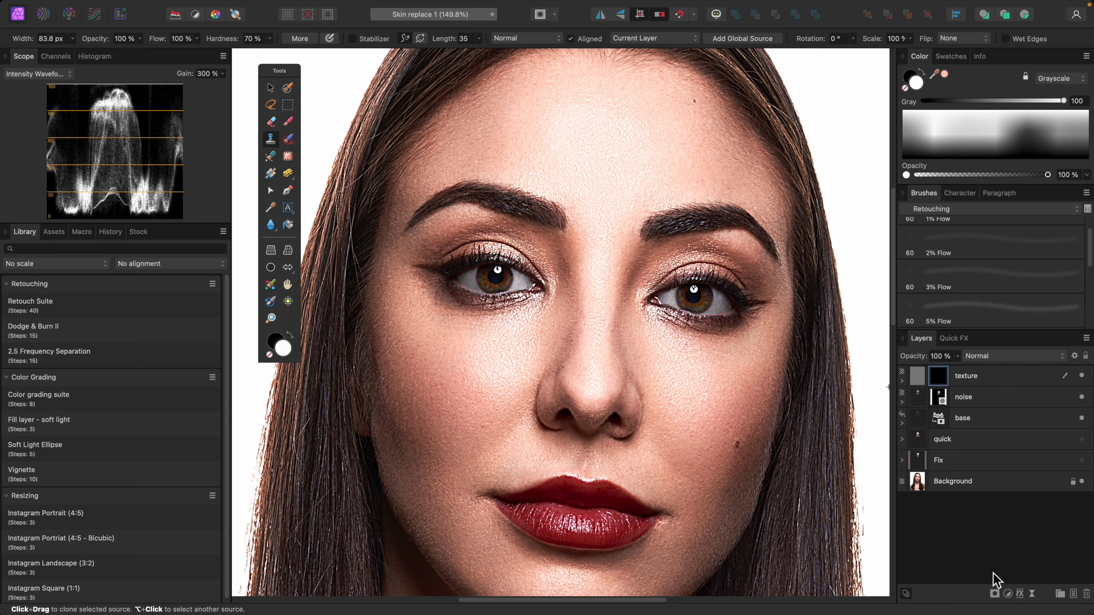
pyautogui.press('b')
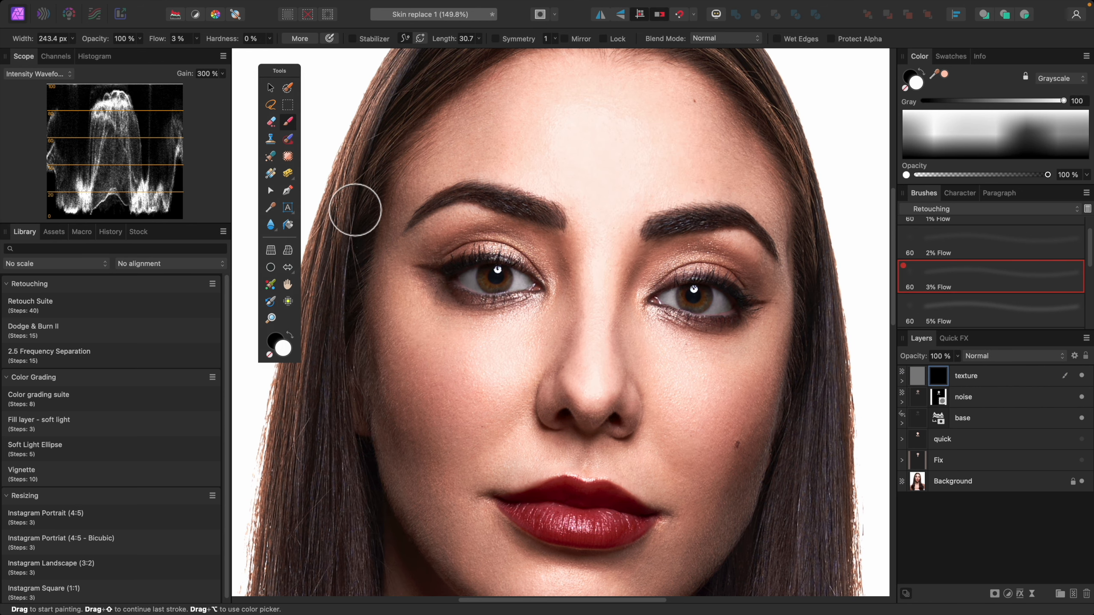
pyautogui.scroll(-1, 1047, 270)
pyautogui.scroll(-1, 1034, 276)
pyautogui.click(1010, 285)
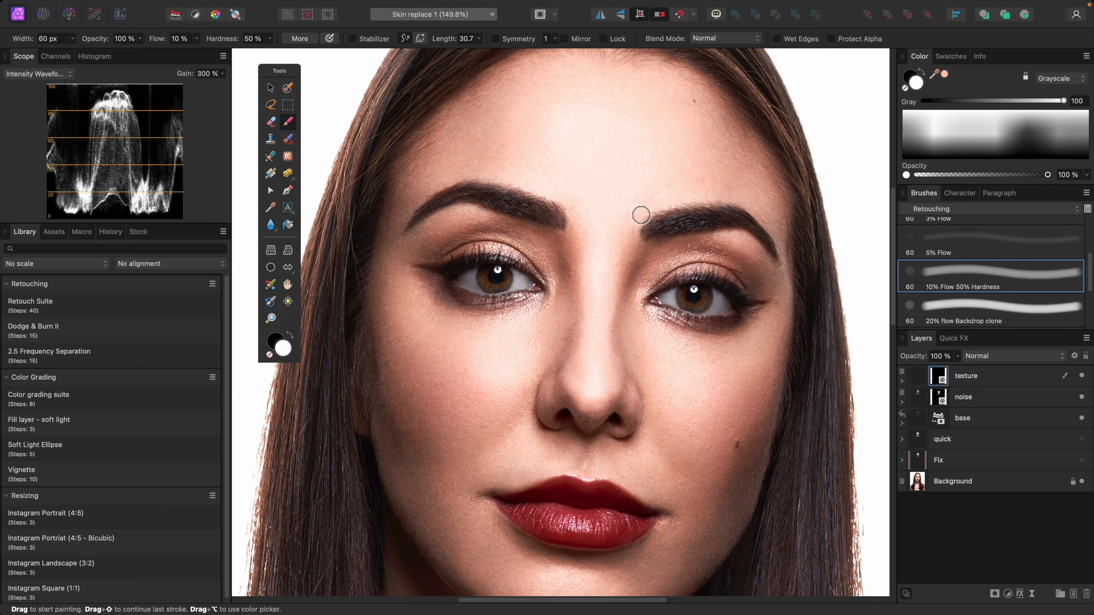
# Step: Paint white on the texture layer's mask over the forehead, enlarging the brush from 60 px to beyond 120.7 px
pyautogui.press(']')
pyautogui.press(']')
pyautogui.press(']')
pyautogui.press(']')
pyautogui.press(']')
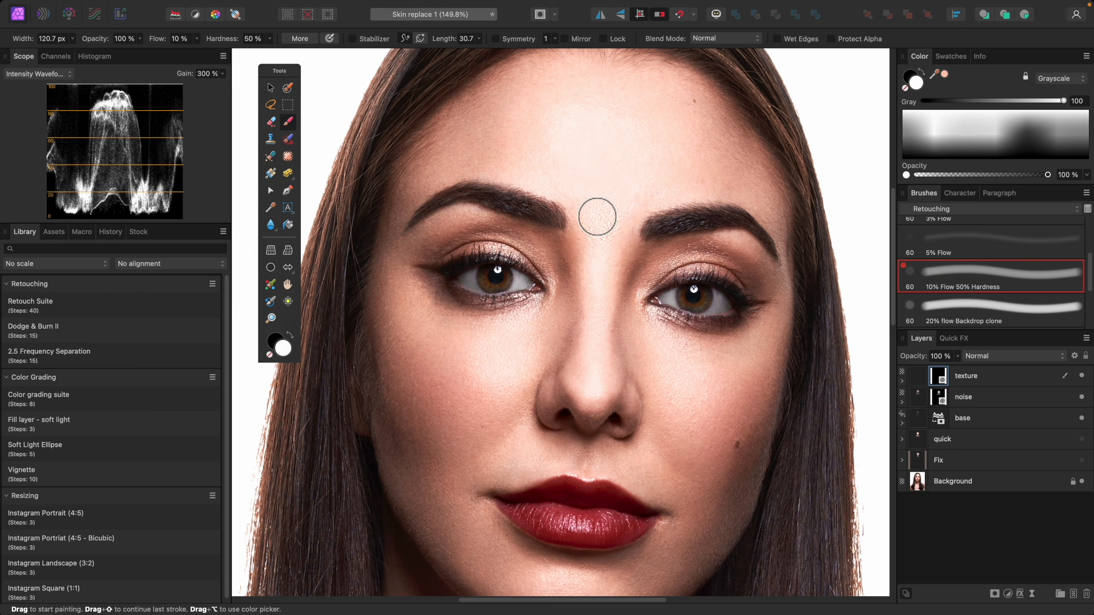
pyautogui.press(']')
pyautogui.press(']')
pyautogui.moveTo(602, 164)
pyautogui.mouseDown()
pyautogui.moveTo(559, 146)
pyautogui.moveTo(567, 131)
pyautogui.moveTo(589, 118)
pyautogui.moveTo(626, 134)
pyautogui.moveTo(642, 177)
pyautogui.moveTo(631, 206)
pyautogui.mouseUp()
# Step: Refine the texture mask in white around the forehead and between the brows, using sizes including 139.2 px and 118.3 px
pyautogui.press('[')
pyautogui.press('[')
pyautogui.press('[')
pyautogui.press('[')
pyautogui.press('[')
pyautogui.press('[')
pyautogui.press(']')
pyautogui.press(']')
pyautogui.press(']')
pyautogui.press(']')
pyautogui.press(']')
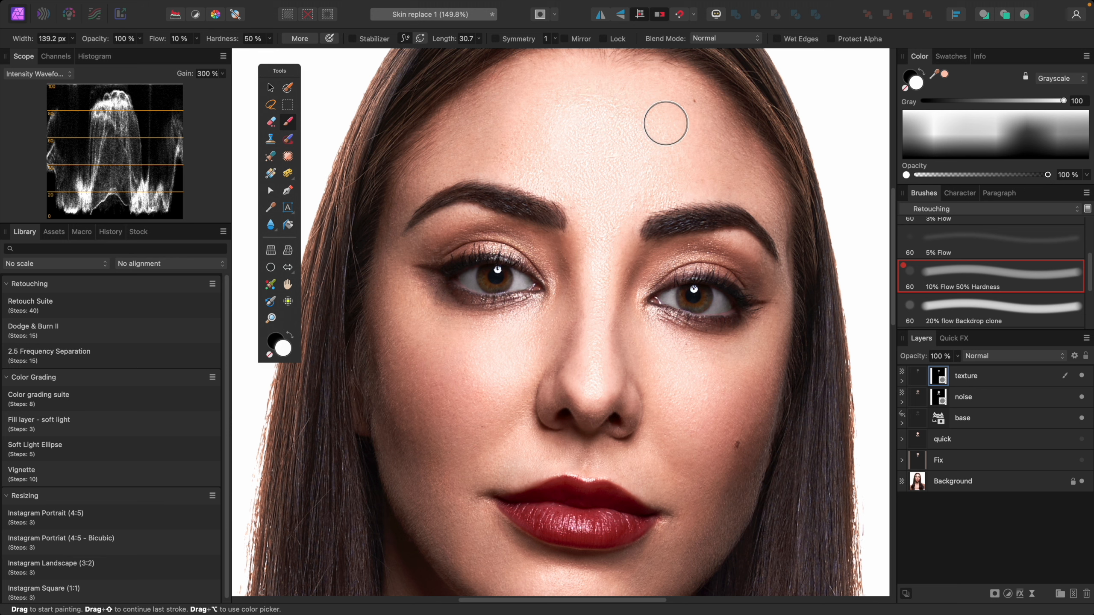
pyautogui.press('[')
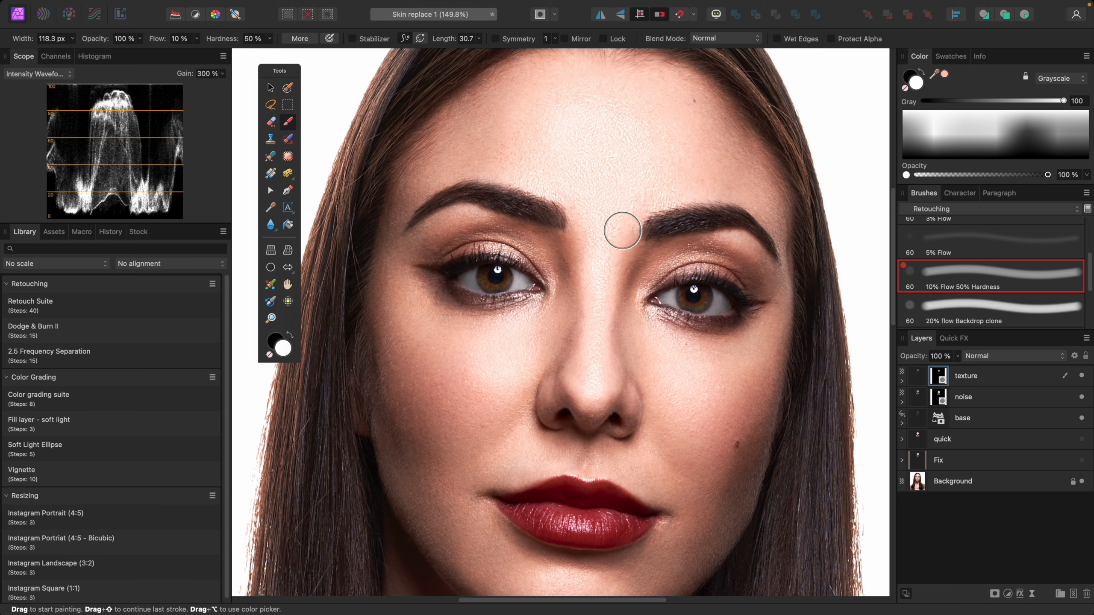
# Step: Lower the texture layer's opacity to 46%
pyautogui.click(958, 356)
pyautogui.moveTo(961, 373); pyautogui.dragTo(906, 373)
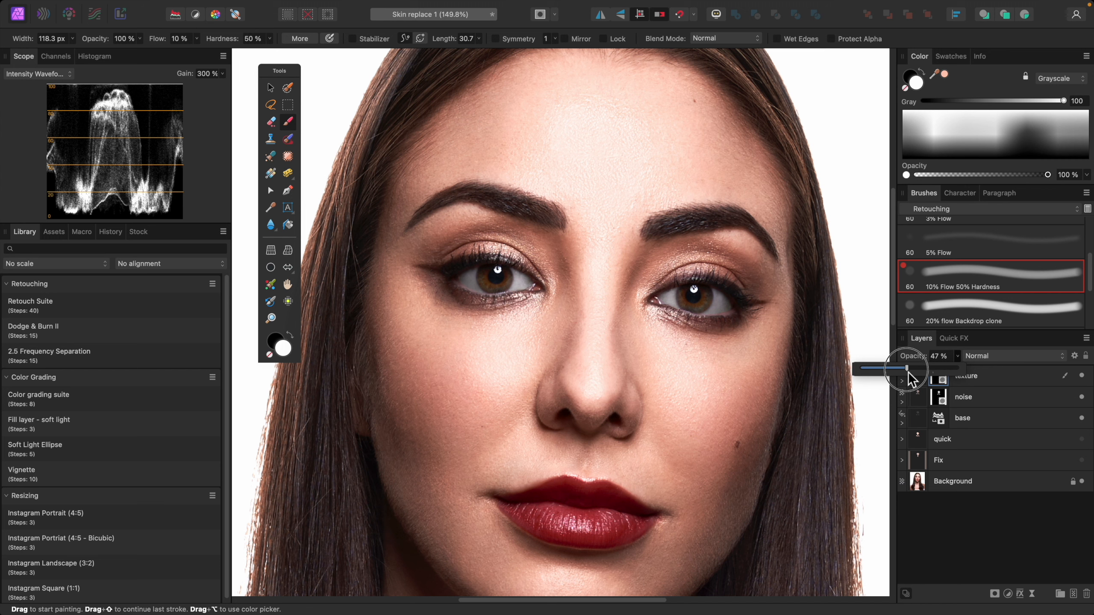
# Step: Choose the 3% Flow brush and set the texture layer's opacity to 100%
pyautogui.scroll(3, 986, 276)
pyautogui.click(993, 271)
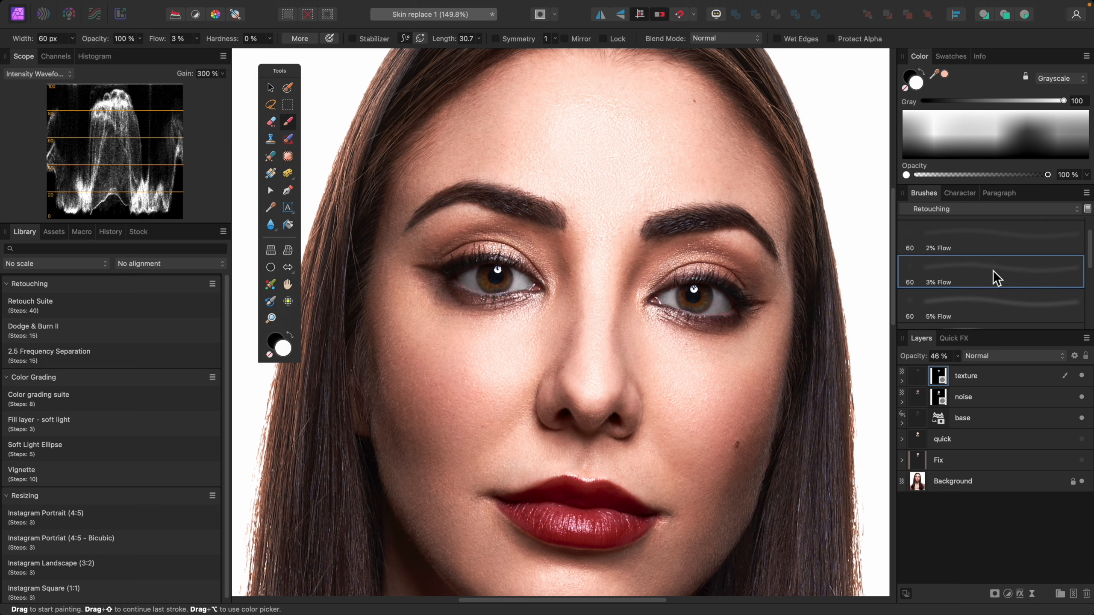
pyautogui.click(958, 358)
pyautogui.click(960, 361)
pyautogui.moveTo(960, 368); pyautogui.dragTo(1031, 371)
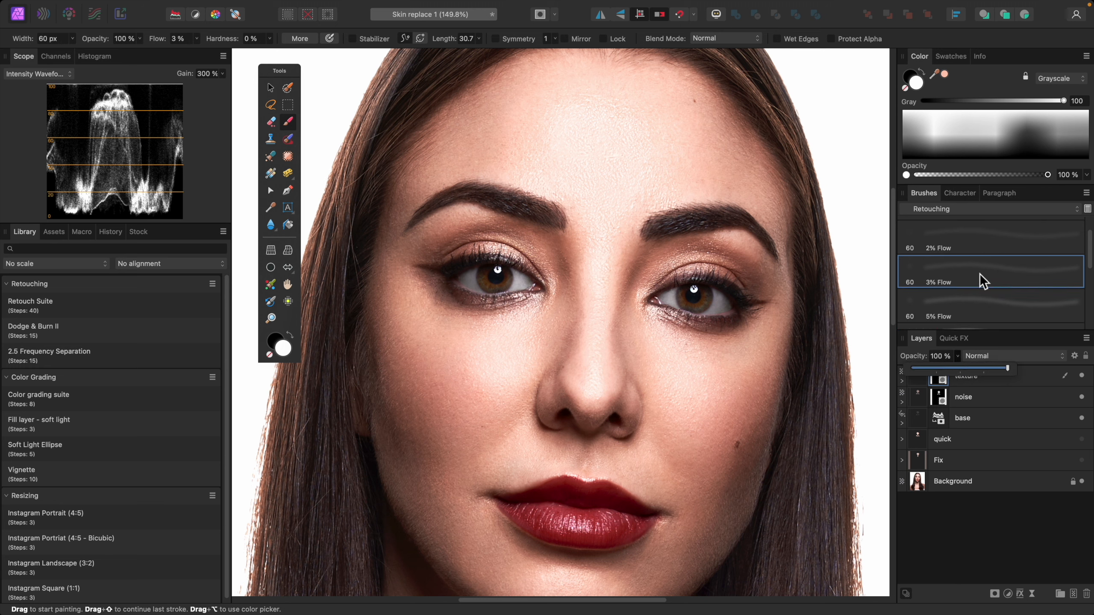
# Step: Soften the texture layer's mask on the forehead with black, enlarging the 3% Flow brush to 183.5 px
pyautogui.press('x')
pyautogui.press(']')
pyautogui.press(']')
pyautogui.press(']')
pyautogui.press(']')
pyautogui.press(']')
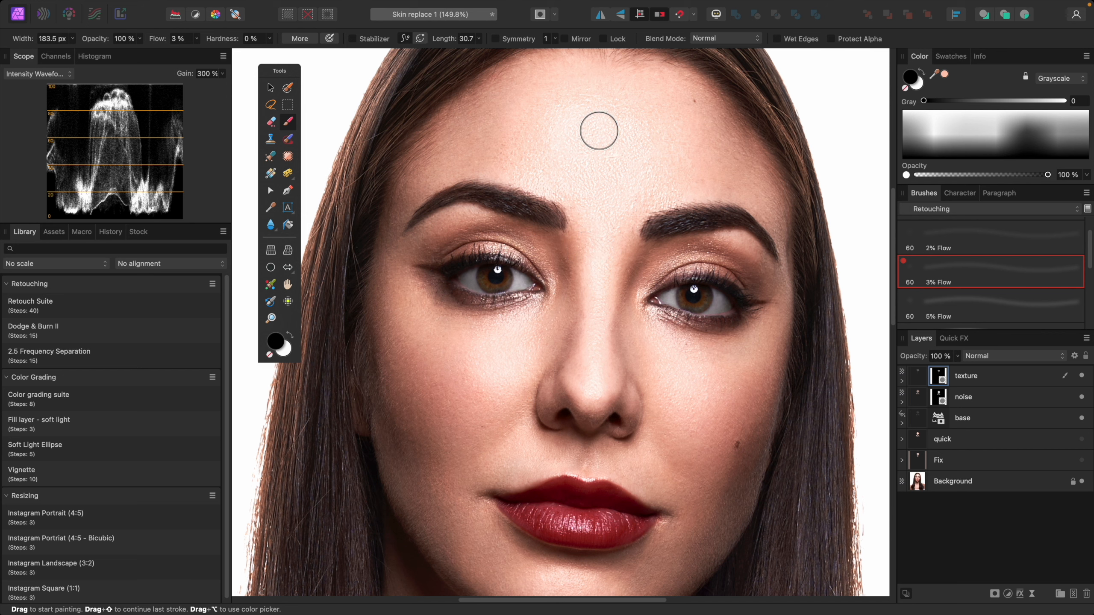
# Step: Set the texture layer's opacity to about 50%
pyautogui.click(957, 357)
pyautogui.moveTo(959, 368); pyautogui.dragTo(908, 374)
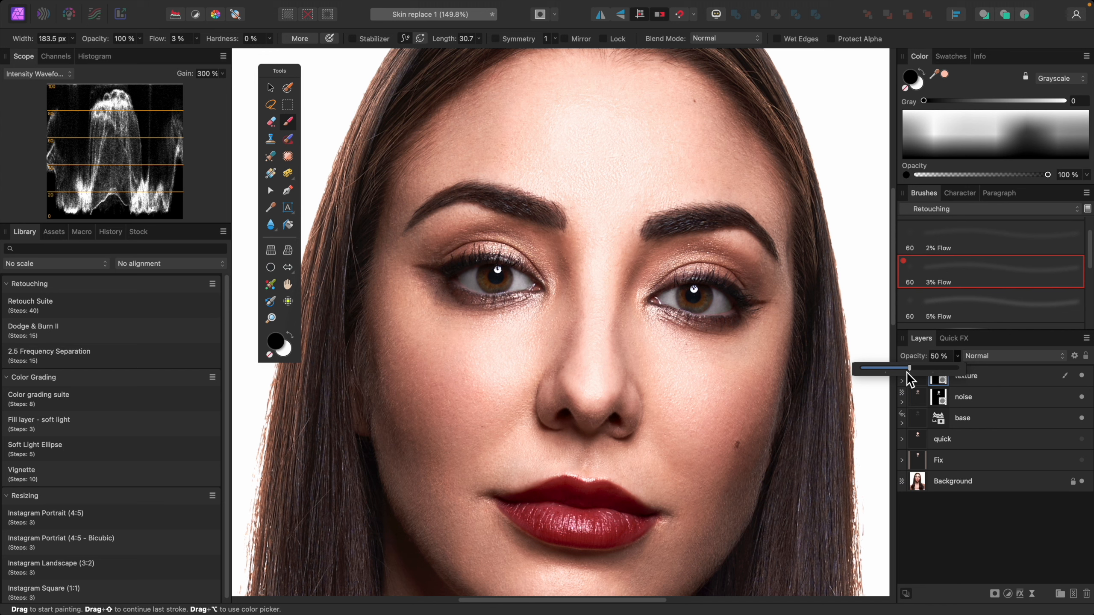
# Step: Lower the noise layer's opacity to about 39% and readjust the base layer's opacity
pyautogui.click(920, 396)
pyautogui.click(956, 357)
pyautogui.moveTo(958, 366); pyautogui.dragTo(940, 377)
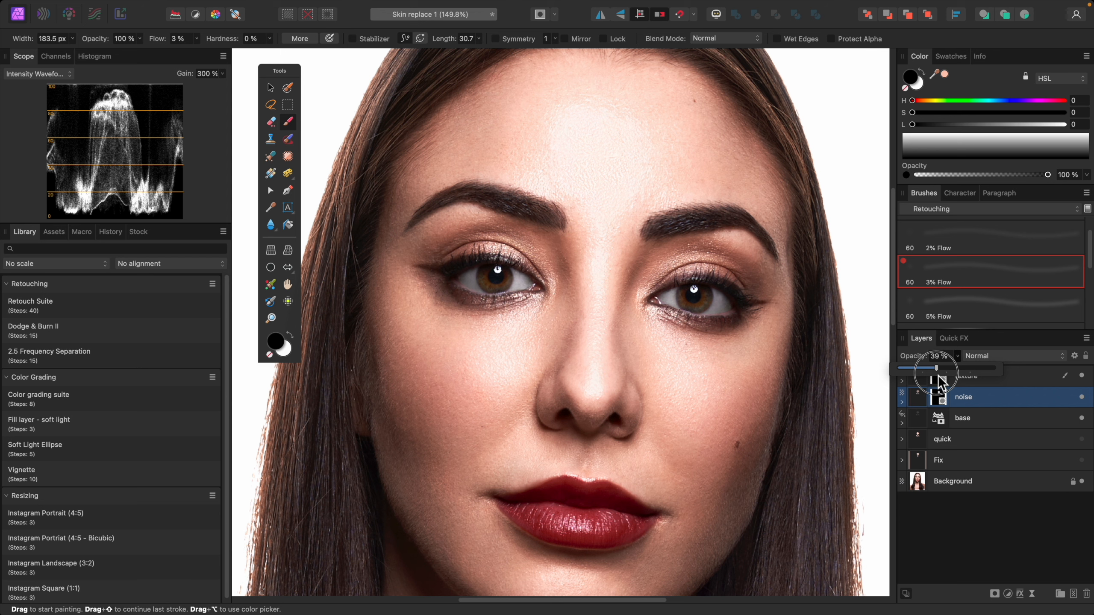
pyautogui.click(943, 425)
pyautogui.click(957, 355)
pyautogui.moveTo(962, 372); pyautogui.dragTo(983, 373)
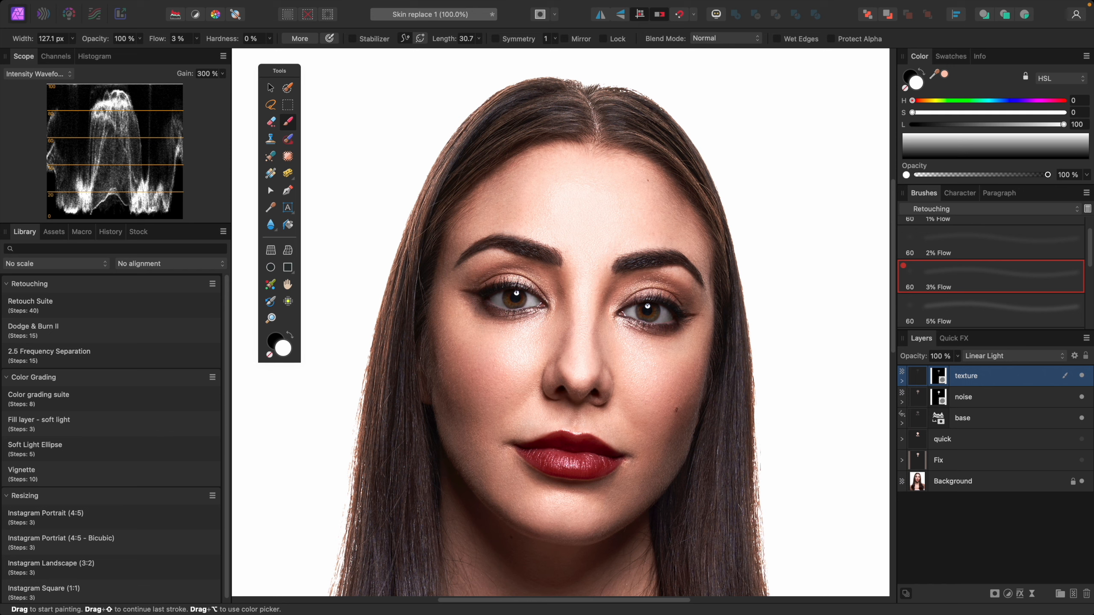
# Step: Lower the texture layer's opacity to 25%
pyautogui.click(957, 356)
pyautogui.moveTo(956, 367); pyautogui.dragTo(892, 368)
pyautogui.press('super+2')
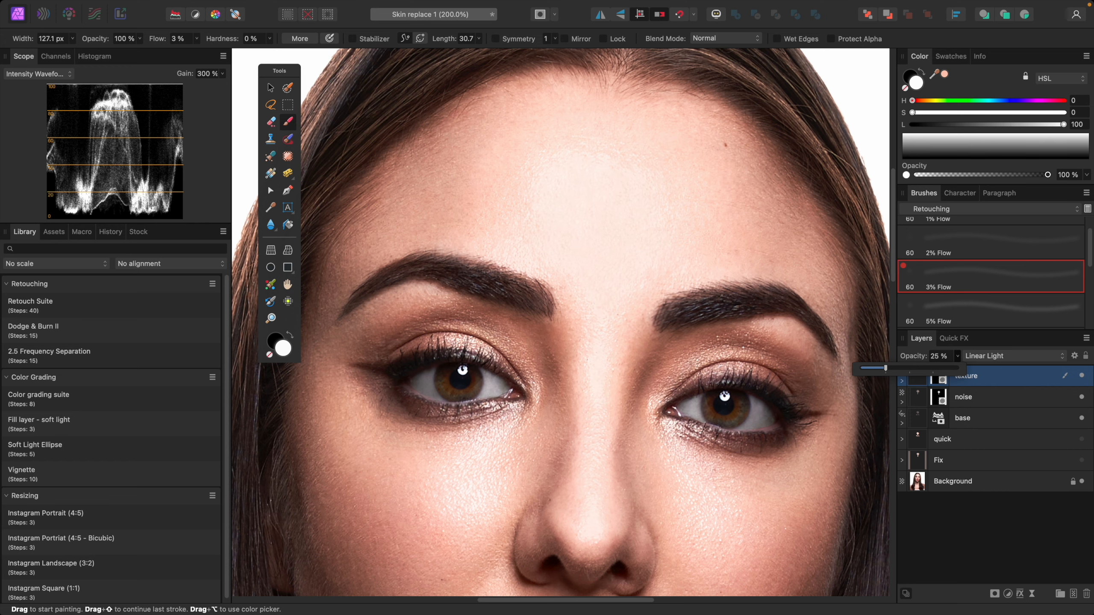
# Step: Set the base layer's opacity to about 96% while judging the forehead skin up close
pyautogui.scroll(5, 642, 159)
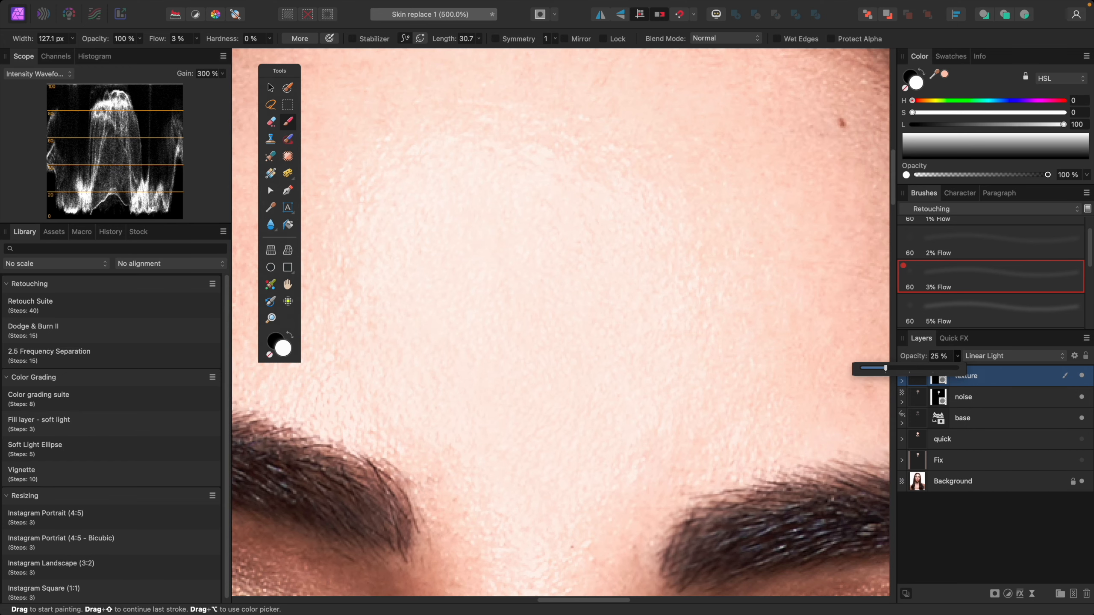
pyautogui.scroll(-1, 565, 320)
pyautogui.click(973, 397)
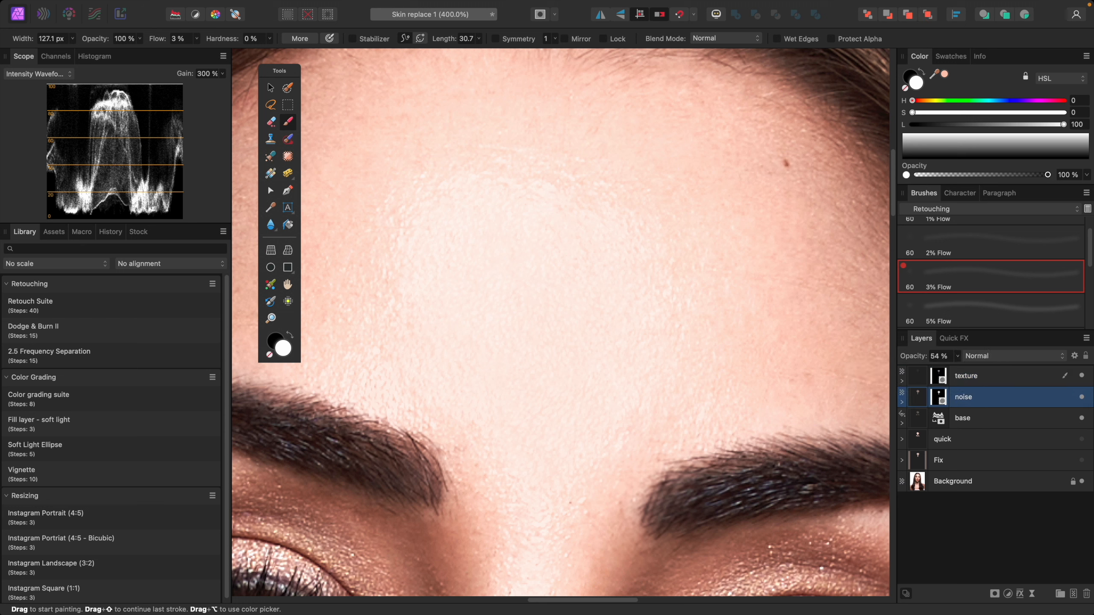
pyautogui.click(973, 418)
pyautogui.click(957, 356)
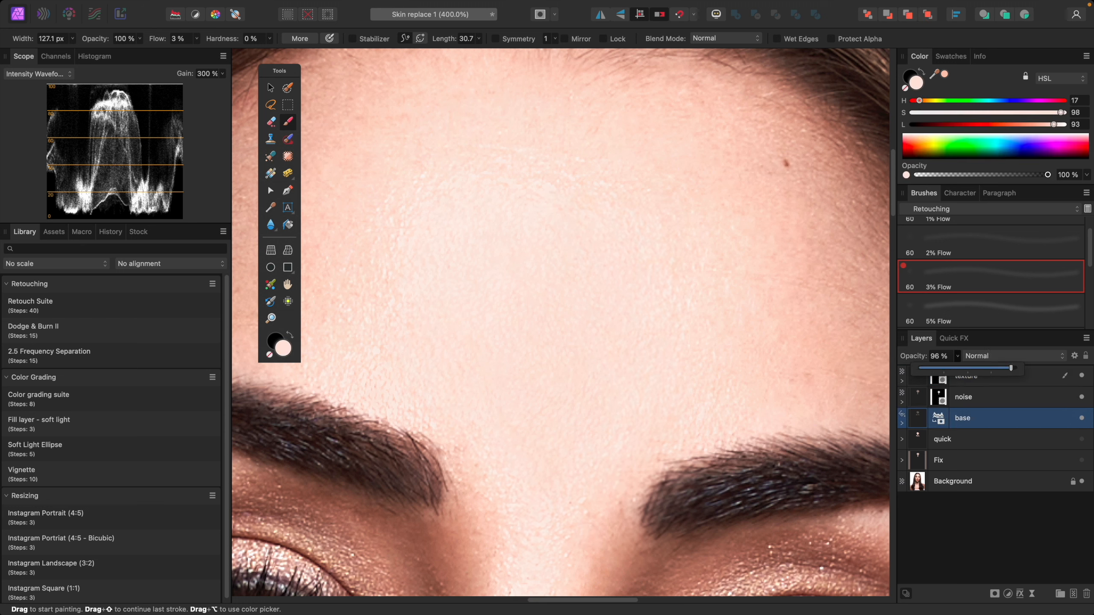
# Step: Set the noise layer's opacity to 65%
pyautogui.click(974, 397)
pyautogui.click(957, 356)
pyautogui.moveTo(966, 368); pyautogui.dragTo(956, 368)
pyautogui.press('super+minus')
pyautogui.press('super+minus')
pyautogui.press('super+minus')
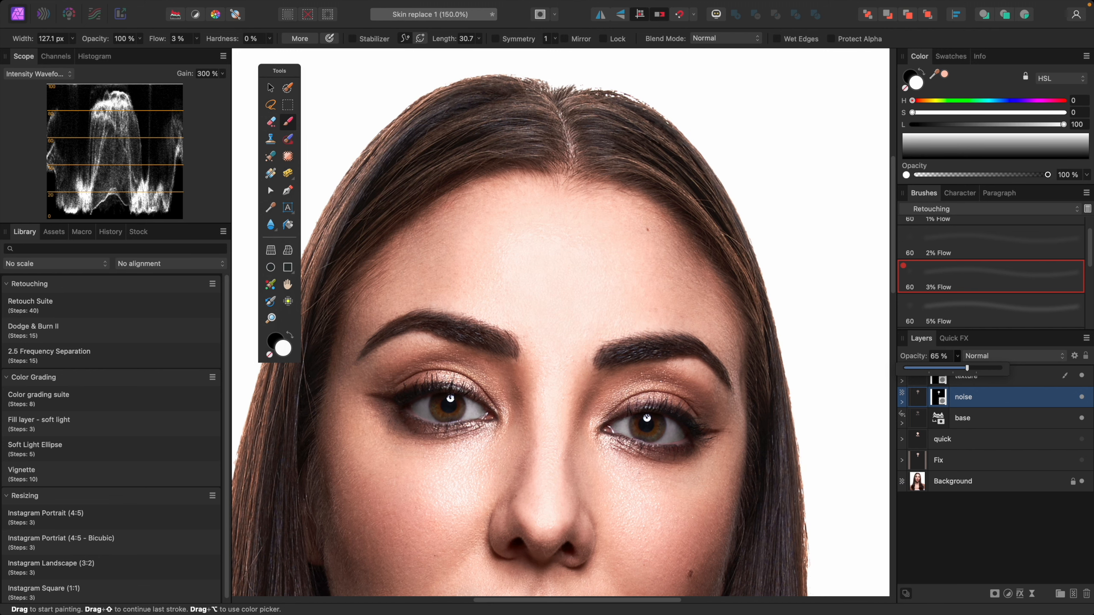
pyautogui.press('super+minus')
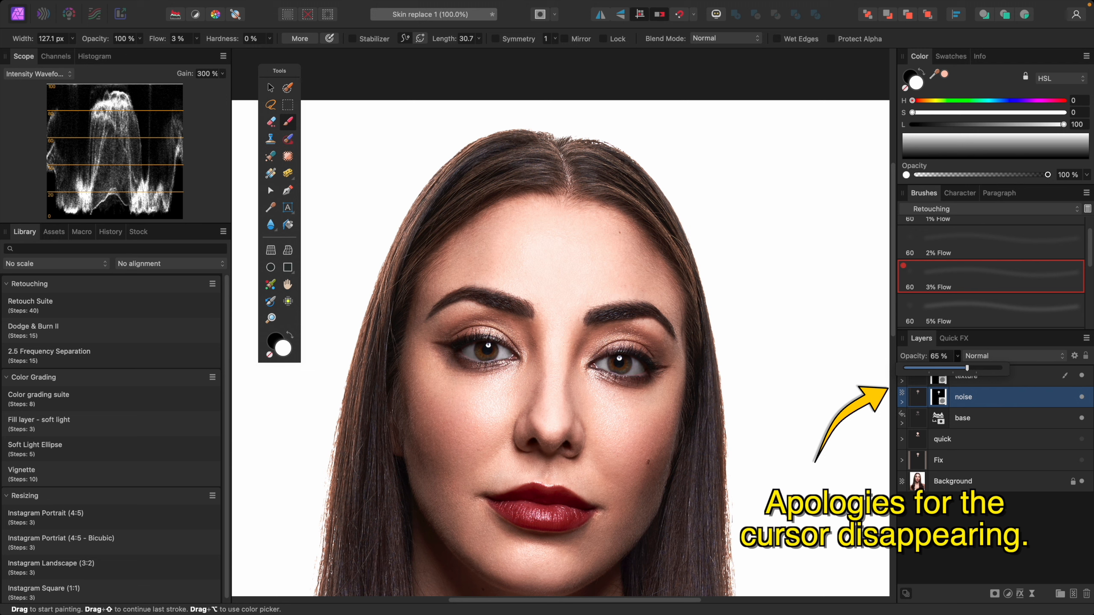
# Step: Lower the base layer's opacity to 41% and the noise layer's opacity to 62%
pyautogui.click(963, 418)
pyautogui.click(957, 355)
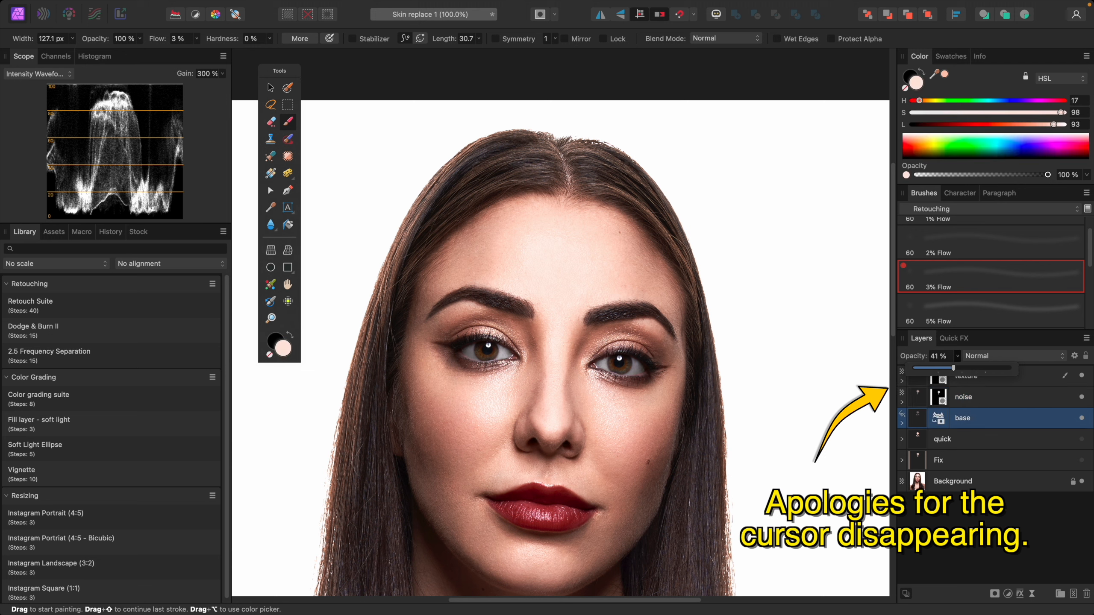
pyautogui.click(963, 397)
pyautogui.click(956, 356)
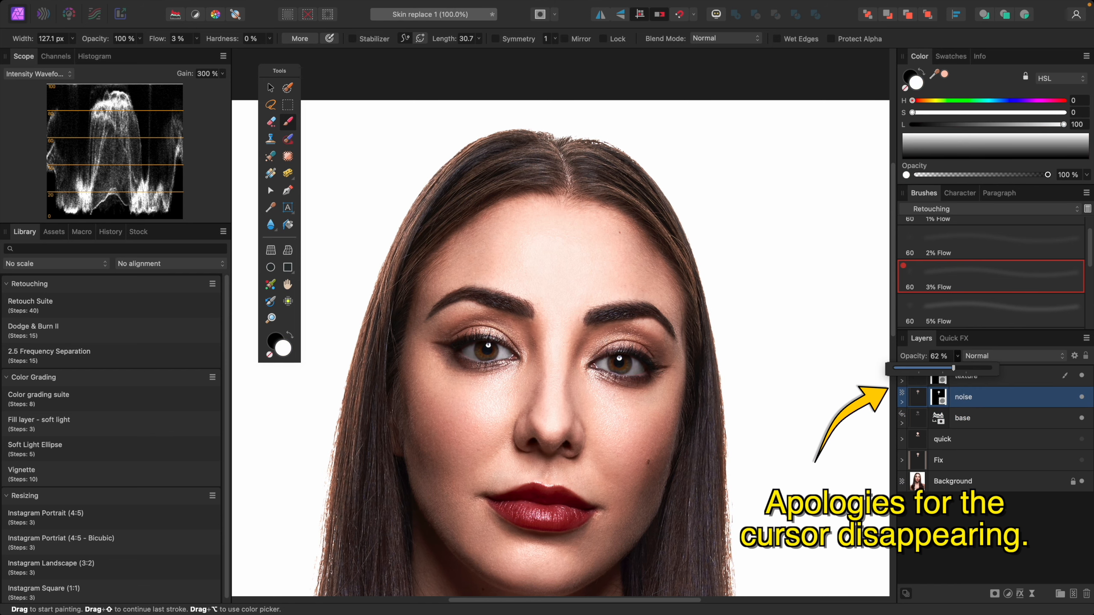
# Step: Compare the portrait's forehead with the noise and base layers hidden and shown
pyautogui.press('super+equal')
pyautogui.press('super+equal')
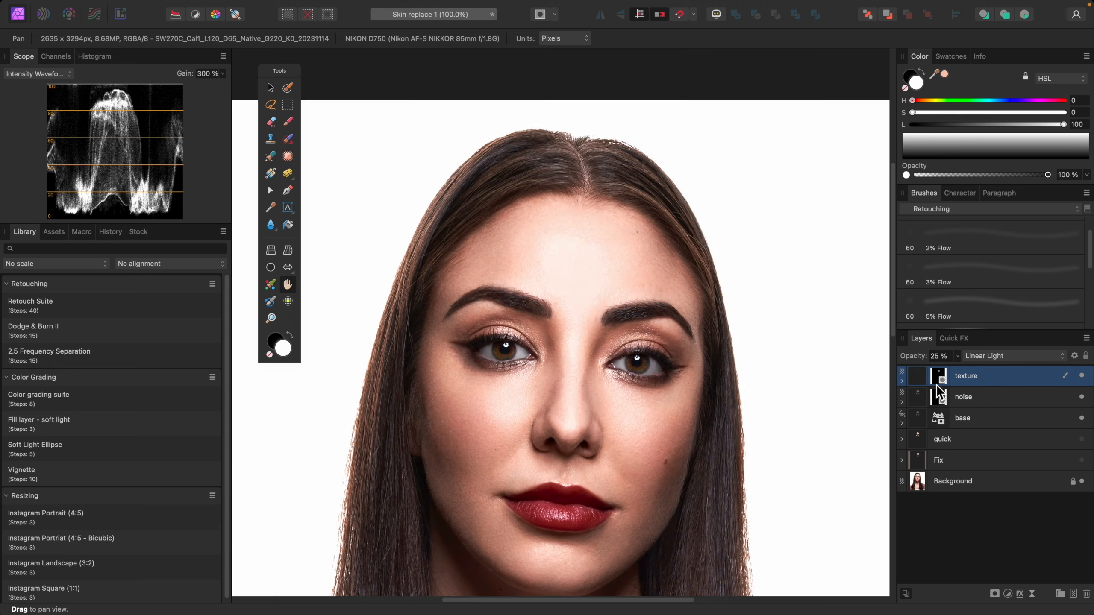
pyautogui.press('super+equal')
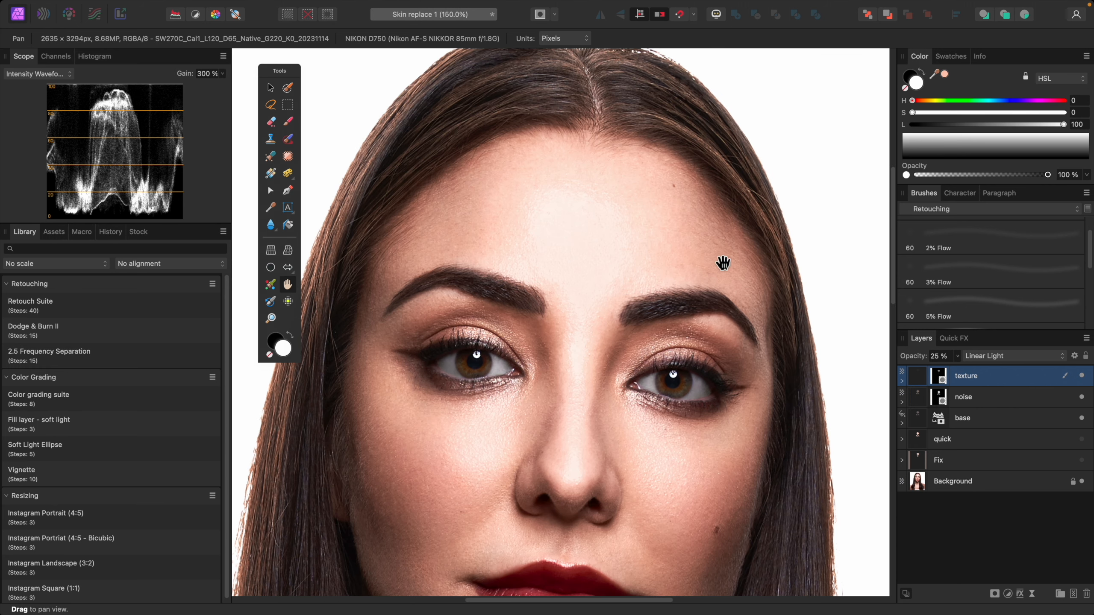
pyautogui.press('super+minus')
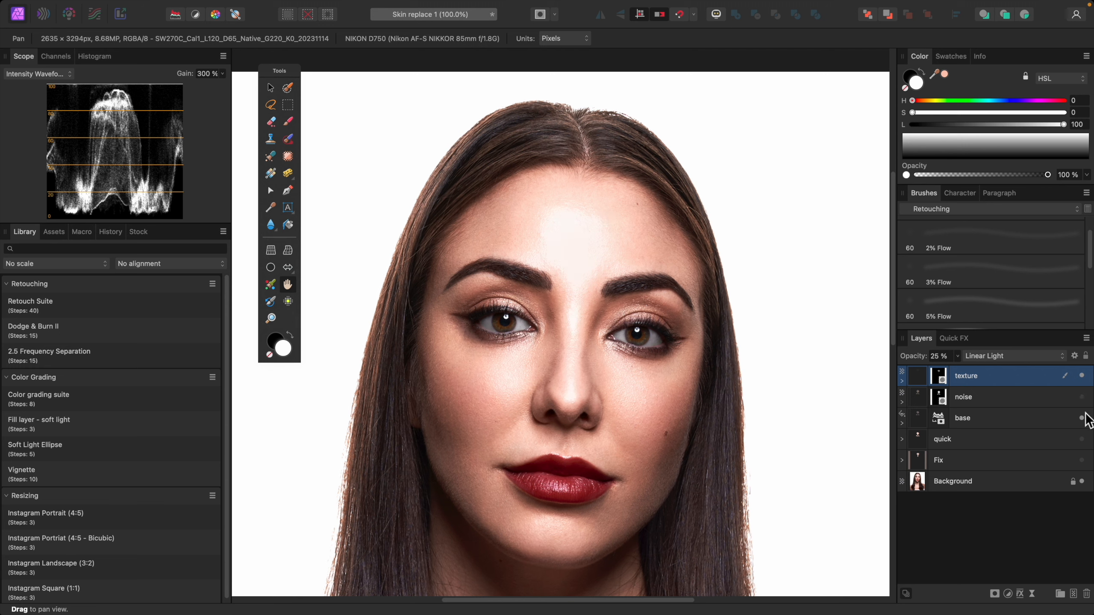
pyautogui.click(1082, 418)
pyautogui.click(1081, 397)
pyautogui.click(1083, 418)
pyautogui.click(1083, 418)
# Step: Run the Dodge & Burn II macro and make white the painting colour
pyautogui.click(108, 335)
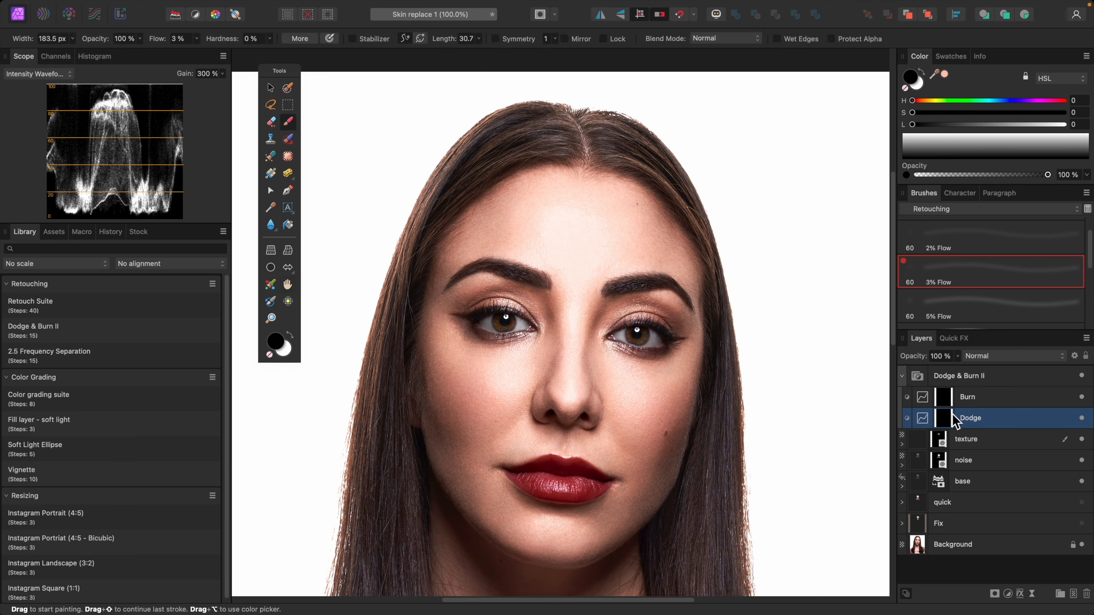
pyautogui.press('x')
pyautogui.scroll(2, 1038, 265)
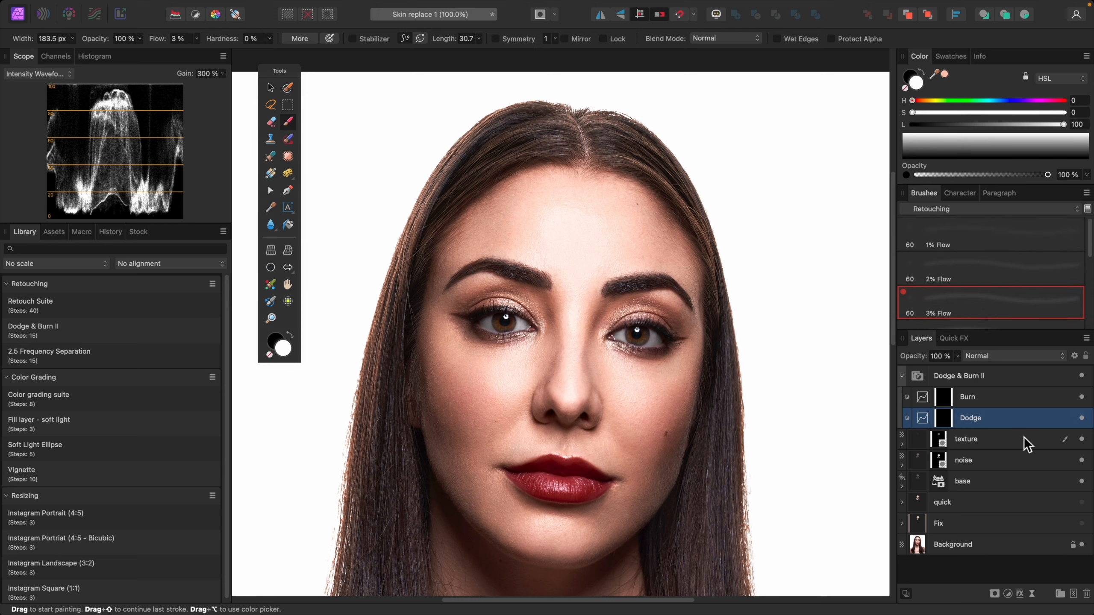
# Step: Darken the forehead highlight by painting white on the Burn layer's mask with the 3% Flow brush at about 200 px
pyautogui.click(982, 397)
pyautogui.moveTo(562, 224)
pyautogui.mouseDown()
pyautogui.moveTo(595, 224)
pyautogui.moveTo(580, 226)
pyautogui.moveTo(607, 239)
pyautogui.moveTo(552, 223)
pyautogui.moveTo(554, 239)
pyautogui.moveTo(591, 225)
pyautogui.moveTo(613, 248)
pyautogui.moveTo(559, 234)
pyautogui.moveTo(616, 239)
pyautogui.mouseUp()
pyautogui.press(']')
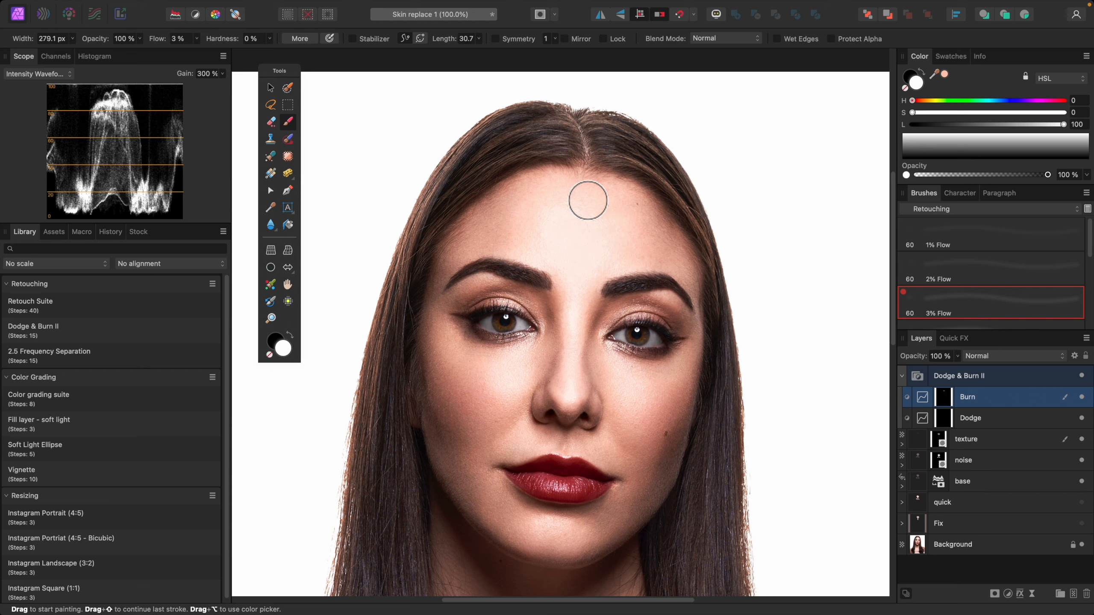
pyautogui.press('[')
pyautogui.press('[')
pyautogui.moveTo(604, 250)
pyautogui.mouseDown()
pyautogui.moveTo(566, 230)
pyautogui.moveTo(553, 254)
pyautogui.moveTo(563, 234)
pyautogui.moveTo(601, 241)
pyautogui.moveTo(577, 230)
pyautogui.moveTo(554, 252)
pyautogui.moveTo(559, 231)
pyautogui.moveTo(607, 245)
pyautogui.moveTo(561, 219)
pyautogui.mouseUp()
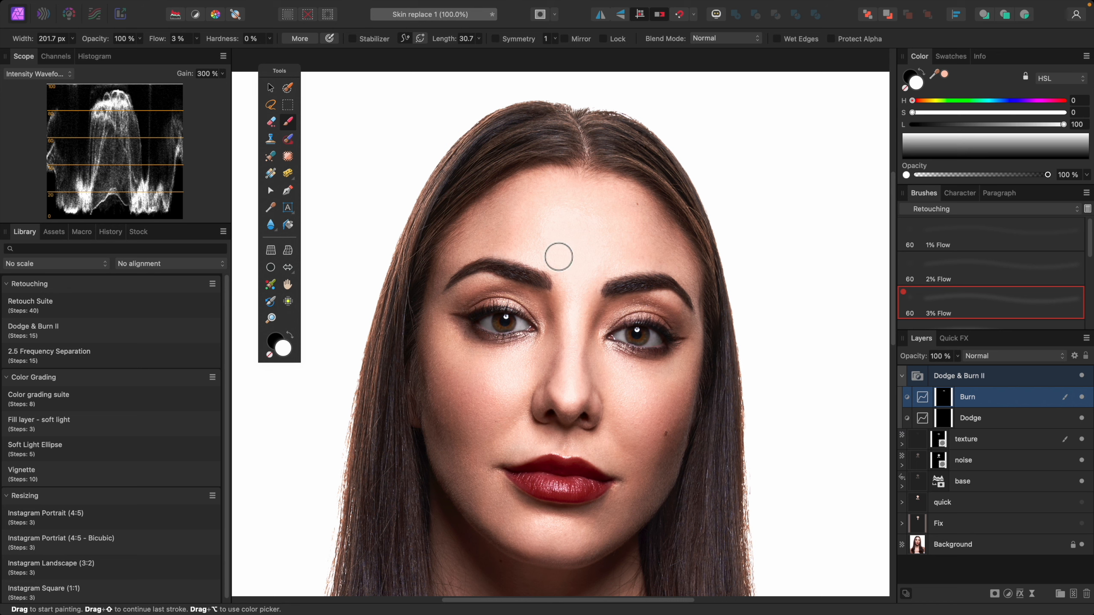
# Step: Brighten the upper nose bridge and lower forehead with white on the Dodge layer's mask, varying the brush size between strokes
pyautogui.click(908, 415)
pyautogui.press('[')
pyautogui.press('[')
pyautogui.press('[')
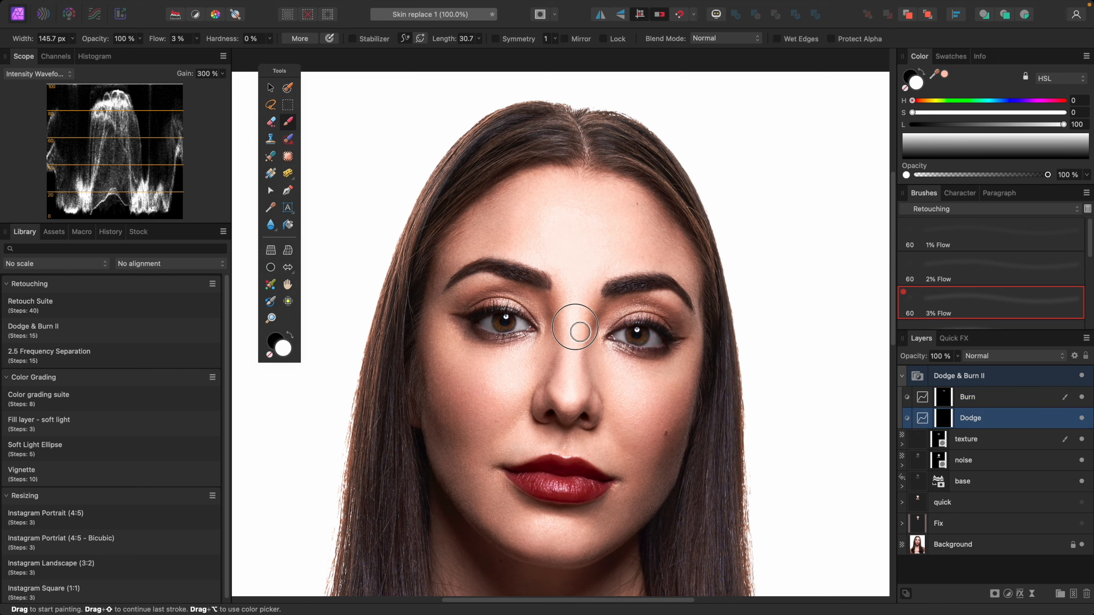
pyautogui.press(']')
pyautogui.press(']')
pyautogui.press(']')
pyautogui.press(']')
pyautogui.press('[')
pyautogui.press('[')
pyautogui.press('[')
pyautogui.press('[')
pyautogui.press('[')
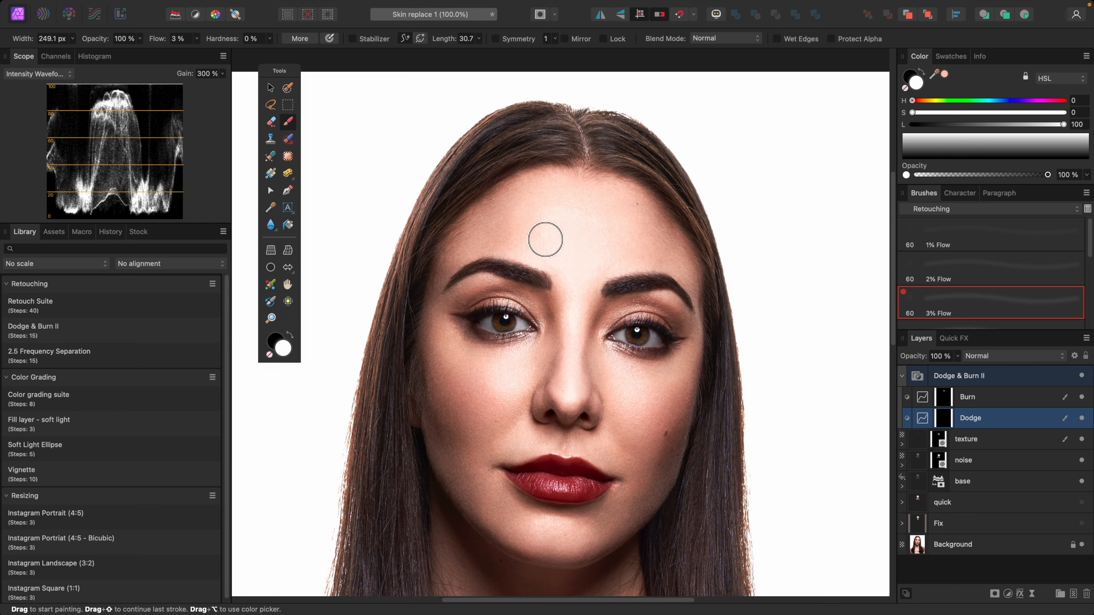
# Step: Dodge the skin between the eyebrows and down the upper nose, reducing the brush to about 100 px or less
pyautogui.press(']')
pyautogui.press(']')
pyautogui.press(']')
pyautogui.press(']')
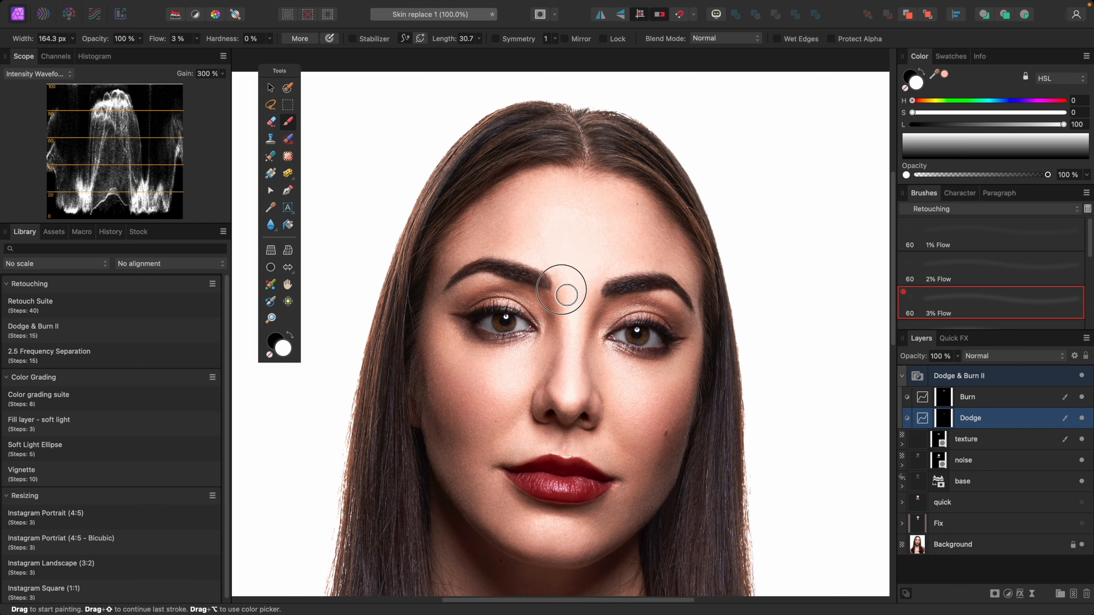
pyautogui.moveTo(565, 307)
pyautogui.mouseDown()
pyautogui.moveTo(565, 294)
pyautogui.moveTo(568, 321)
pyautogui.mouseUp()
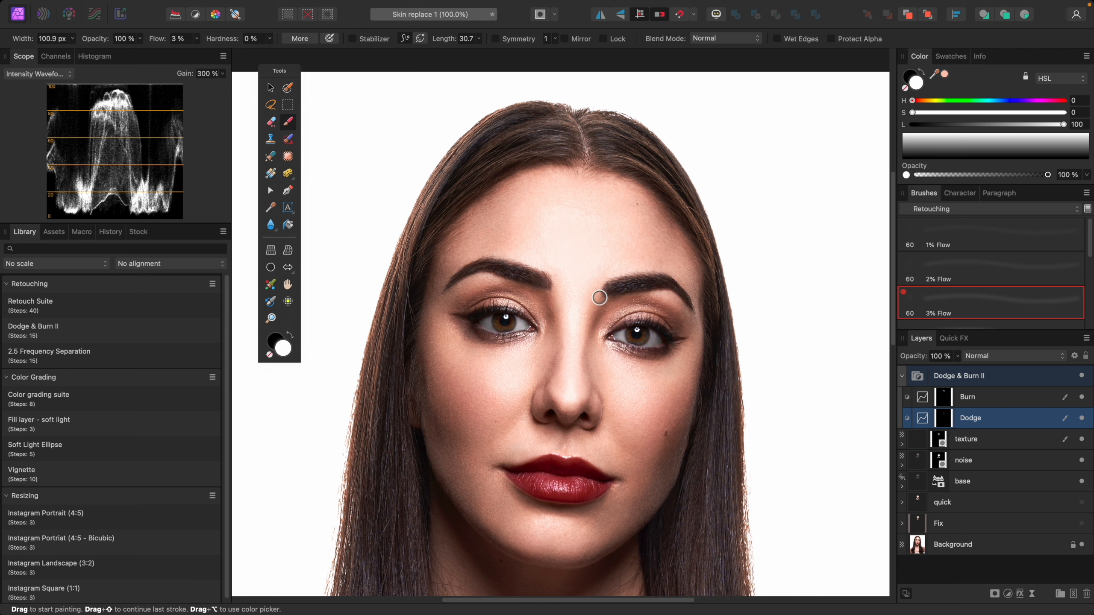
pyautogui.press('[')
pyautogui.press('[')
pyautogui.press('[')
# Step: Paint white across the forehead on the Burn layer's mask with the brush enlarged to 233.4 px
pyautogui.press(']')
pyautogui.press(']')
pyautogui.press(']')
pyautogui.press(']')
pyautogui.press(']')
pyautogui.press(']')
pyautogui.click(941, 398)
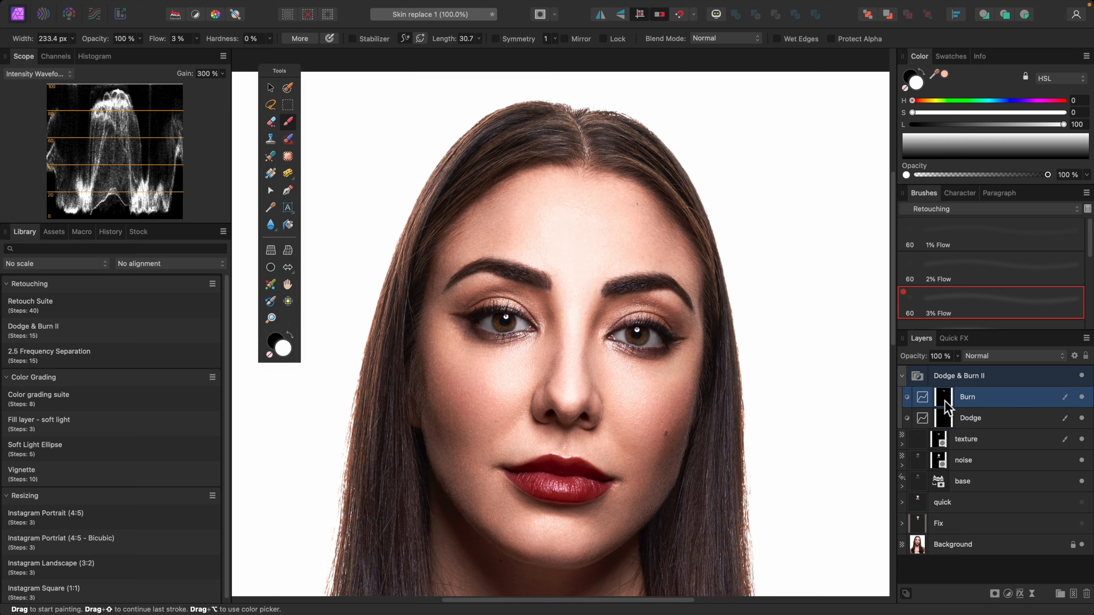
pyautogui.moveTo(609, 227)
pyautogui.mouseDown()
pyautogui.moveTo(587, 219)
pyautogui.moveTo(571, 225)
pyautogui.moveTo(596, 232)
pyautogui.moveTo(565, 231)
pyautogui.moveTo(614, 240)
pyautogui.moveTo(566, 229)
pyautogui.moveTo(532, 248)
pyautogui.mouseUp()
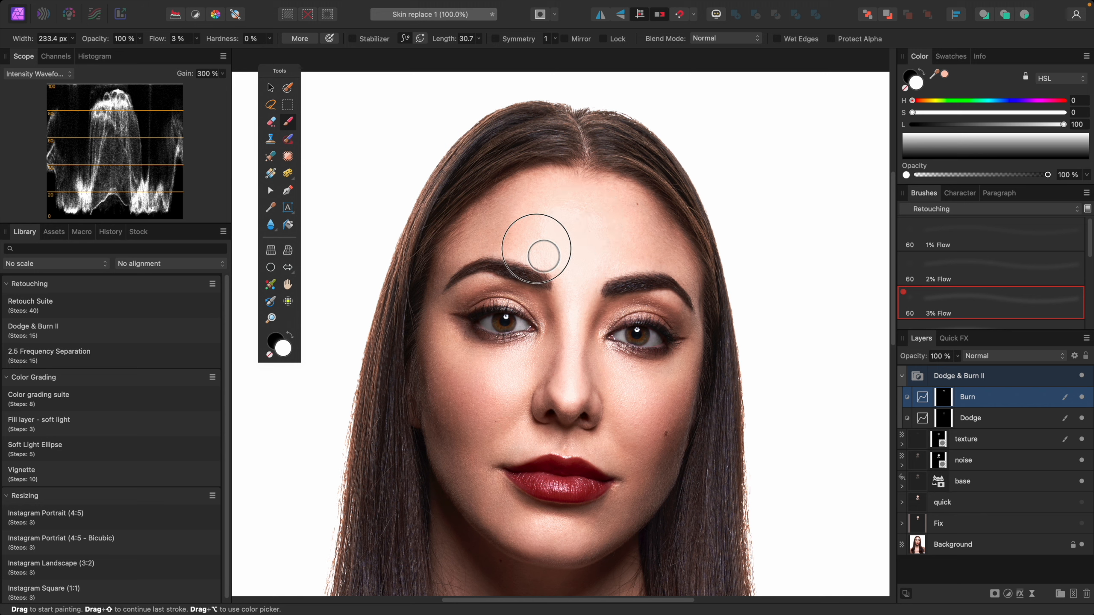
# Step: Compare the portrait with the Dodge & Burn II group hidden and shown
pyautogui.click(1082, 376)
pyautogui.click(1082, 375)
pyautogui.click(1082, 375)
pyautogui.click(1082, 376)
# Step: Strengthen the Burn layer's curve by lowering its midpoint to about X 0.509, Y 0.302
pyautogui.doubleClick(940, 404)
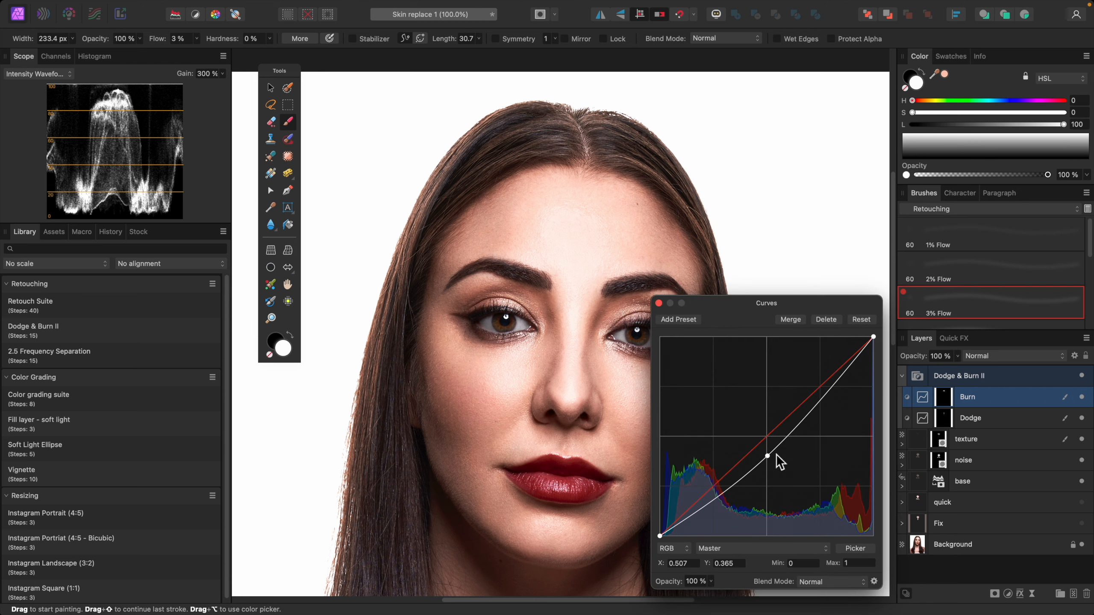
pyautogui.moveTo(769, 467); pyautogui.dragTo(769, 476)
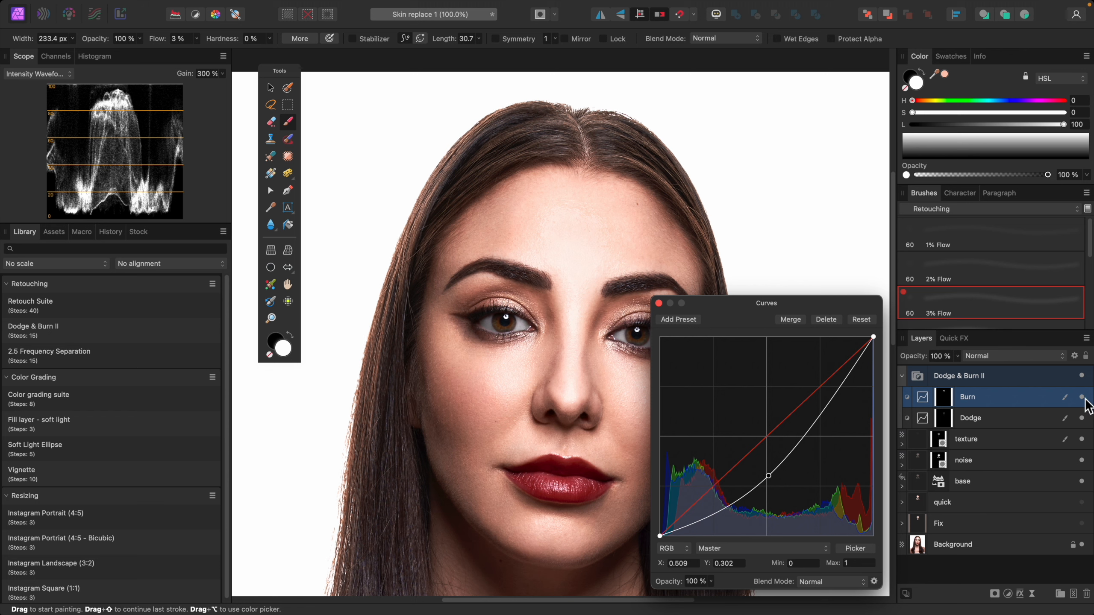
pyautogui.click(658, 303)
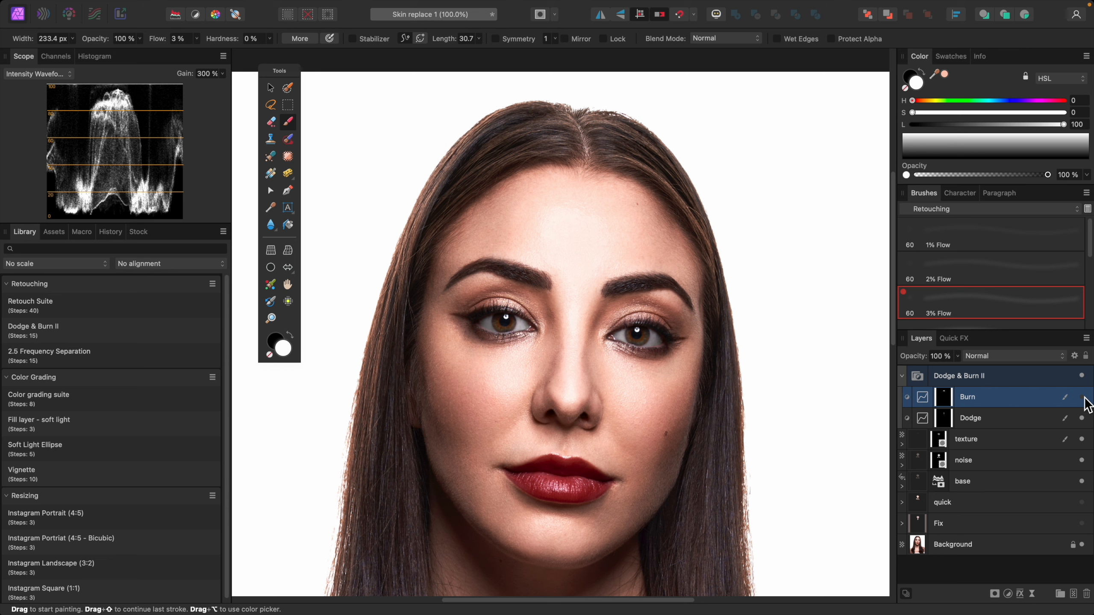
# Step: Burn the skin around the inner ends of both eyebrows with a smaller brush
pyautogui.press('[')
pyautogui.press('[')
pyautogui.press('[')
pyautogui.moveTo(551, 273); pyautogui.dragTo(545, 267)
pyautogui.moveTo(608, 274); pyautogui.dragTo(633, 274)
# Step: Burn the middle of the forehead with a 189.6 px brush, and reduce the brush to 71.5 px
pyautogui.press(']')
pyautogui.press(']')
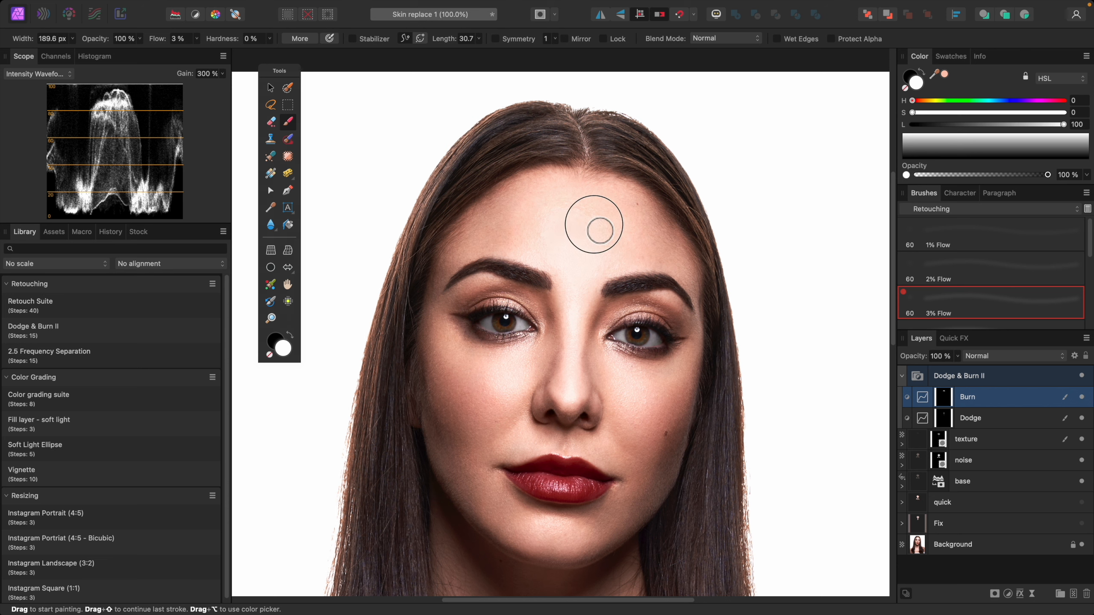
pyautogui.moveTo(592, 224)
pyautogui.mouseDown()
pyautogui.moveTo(563, 229)
pyautogui.moveTo(617, 231)
pyautogui.moveTo(581, 222)
pyautogui.mouseUp()
pyautogui.press('[')
pyautogui.press('[')
pyautogui.press('[')
pyautogui.press('[')
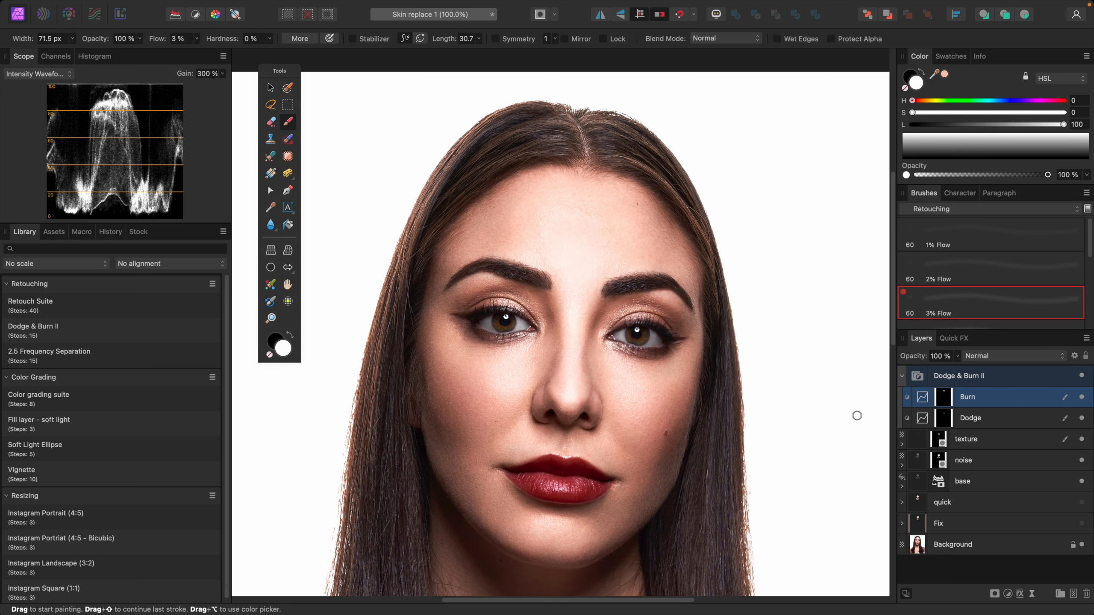
# Step: Lower the noise layer's opacity to 28%, and raise it again until the forehead blends
pyautogui.click(903, 376)
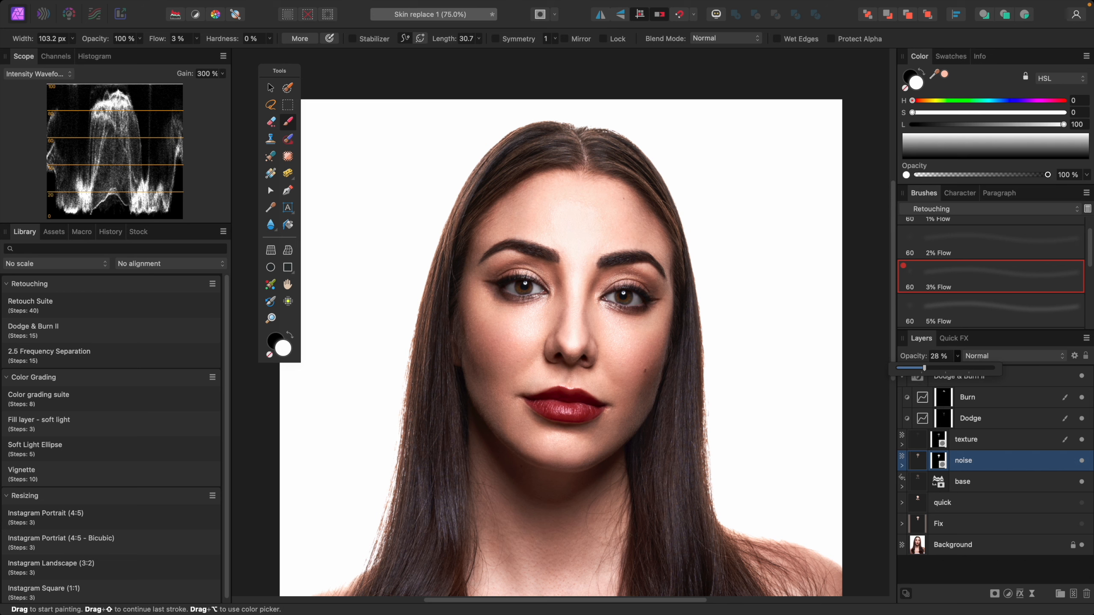
pyautogui.moveTo(924, 368)
pyautogui.mouseDown()
pyautogui.moveTo(967, 368)
pyautogui.moveTo(930, 368)
pyautogui.moveTo(945, 368)
pyautogui.mouseUp()
pyautogui.moveTo(946, 373); pyautogui.dragTo(955, 369)
# Step: Refine the Burn layer's mask on the forehead with white, repeatedly resizing the 3% Flow brush from about 63 px
pyautogui.click(970, 418)
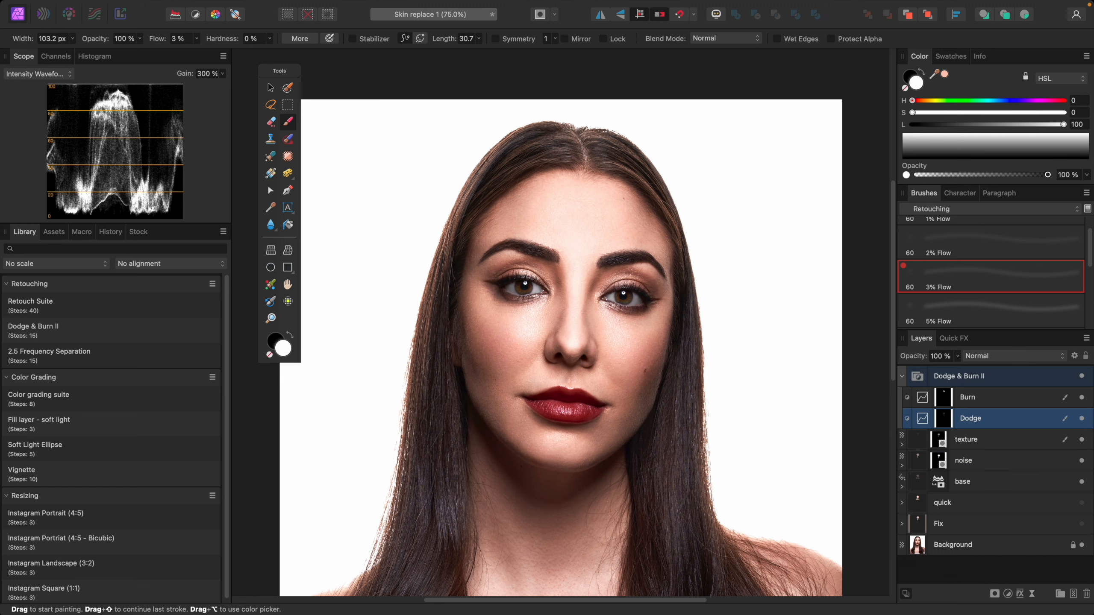
pyautogui.click(967, 398)
pyautogui.press('super+equal')
pyautogui.press('super+equal')
pyautogui.moveTo(568, 242); pyautogui.dragTo(571, 368)
pyautogui.press('[')
pyautogui.press('[')
pyautogui.press('[')
pyautogui.press('[')
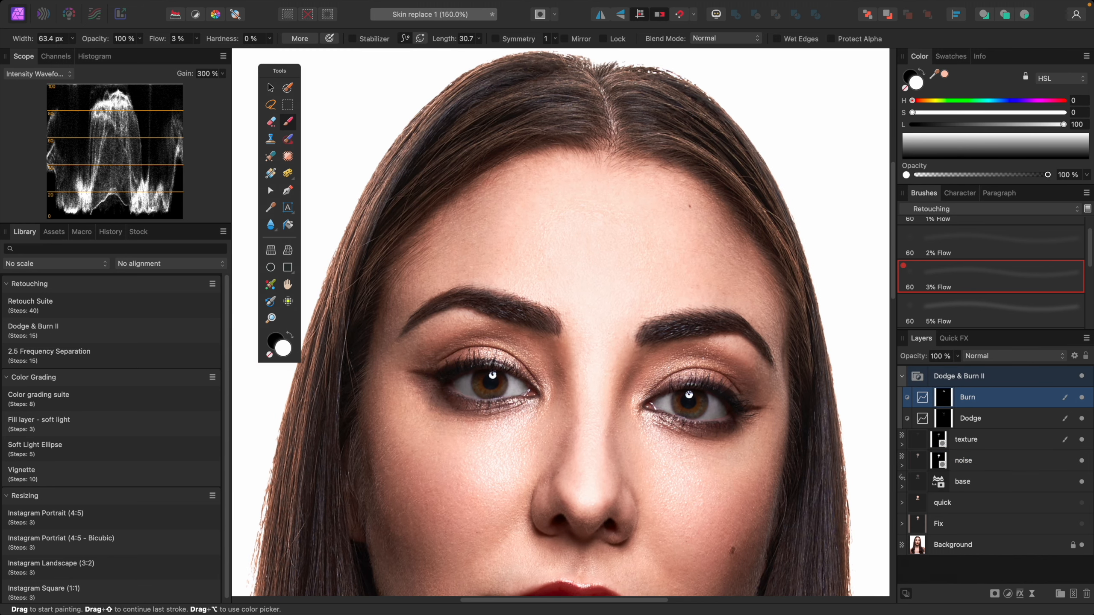
pyautogui.press('[')
pyautogui.press('[')
pyautogui.press('[')
pyautogui.press('[')
pyautogui.press(']')
pyautogui.press(']')
pyautogui.press(']')
pyautogui.press(']')
pyautogui.press(']')
pyautogui.press('[')
pyautogui.press(']')
pyautogui.press(']')
pyautogui.press('[')
# Step: Touch up the Dodge layer's mask with small white strokes, using the 3% Flow brush at about 24 to 34 px
pyautogui.click(970, 418)
pyautogui.press('[')
pyautogui.press('[')
pyautogui.press('[')
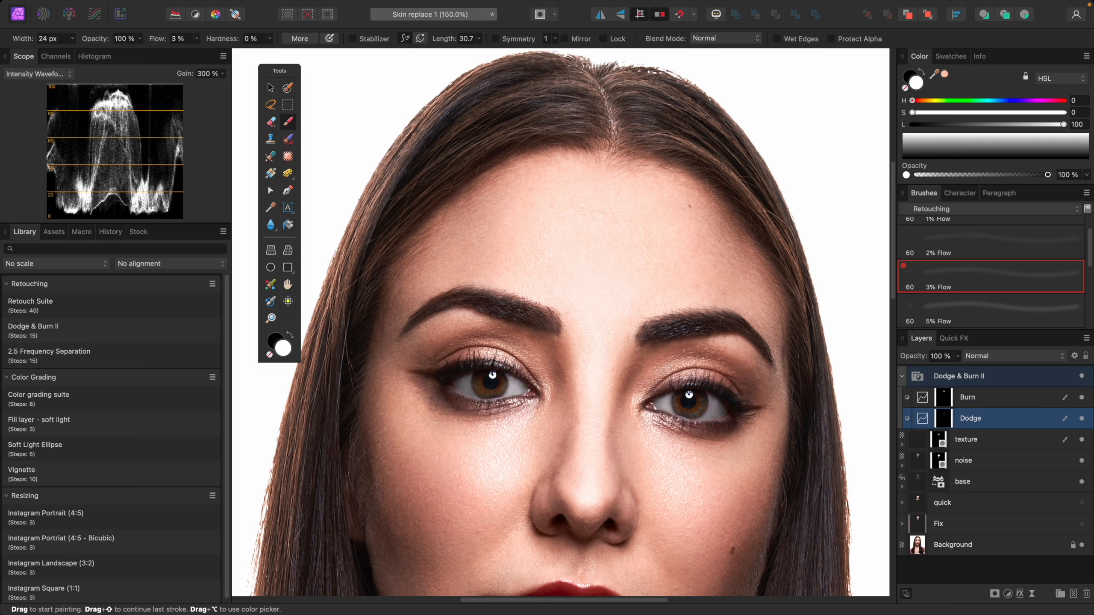
pyautogui.press(']')
pyautogui.press(']')
pyautogui.press(']')
pyautogui.press(']')
pyautogui.press(']')
pyautogui.press('[')
# Step: Set the texture layer's opacity to about 31%
pyautogui.click(966, 440)
pyautogui.click(957, 355)
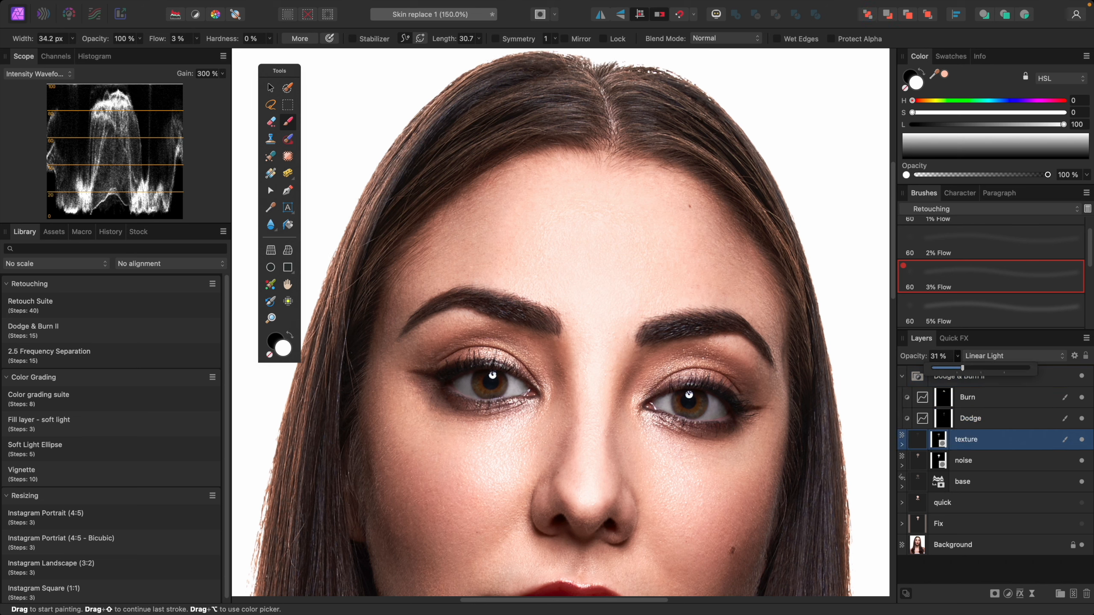
pyautogui.moveTo(967, 368); pyautogui.dragTo(964, 368)
# Step: Soften the texture layer's mask with black using the 3% Flow brush at 159 px, and show the whole portrait
pyautogui.click(938, 440)
pyautogui.press(']')
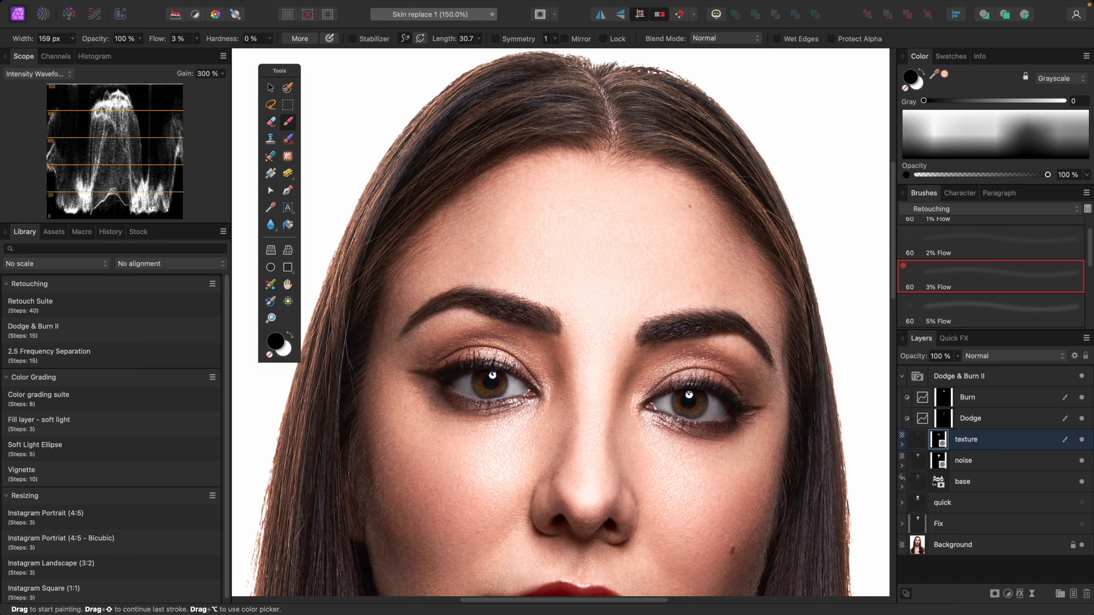
pyautogui.press('super+0')
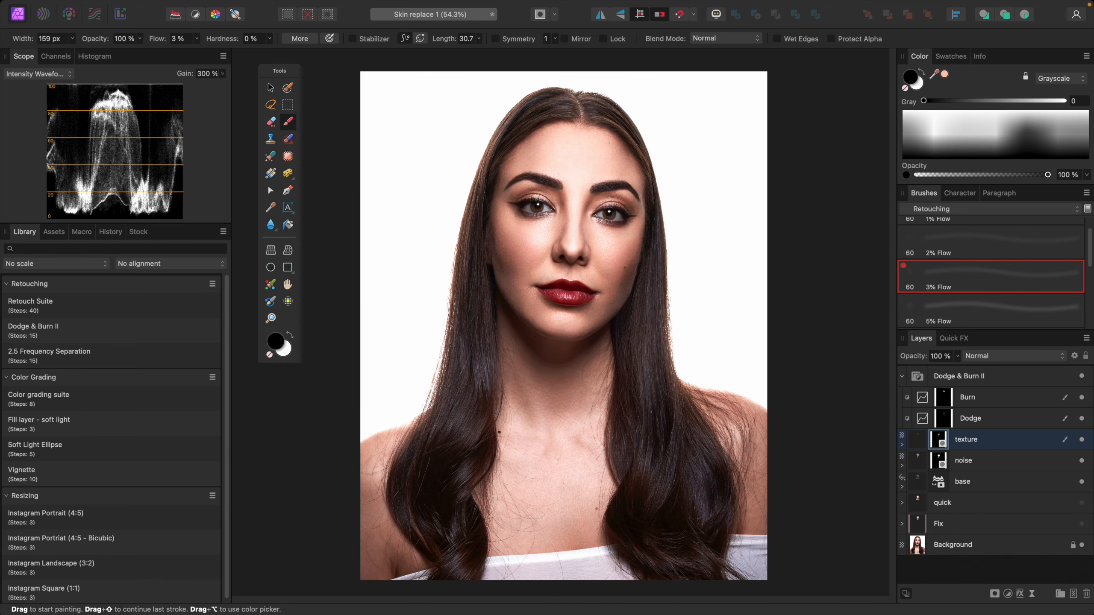
# Step: Collapse the Dodge & Burn II group, select it with texture, noise and base, and compare the portrait with these layers hidden and shown
pyautogui.click(901, 376)
pyautogui.click(958, 376)
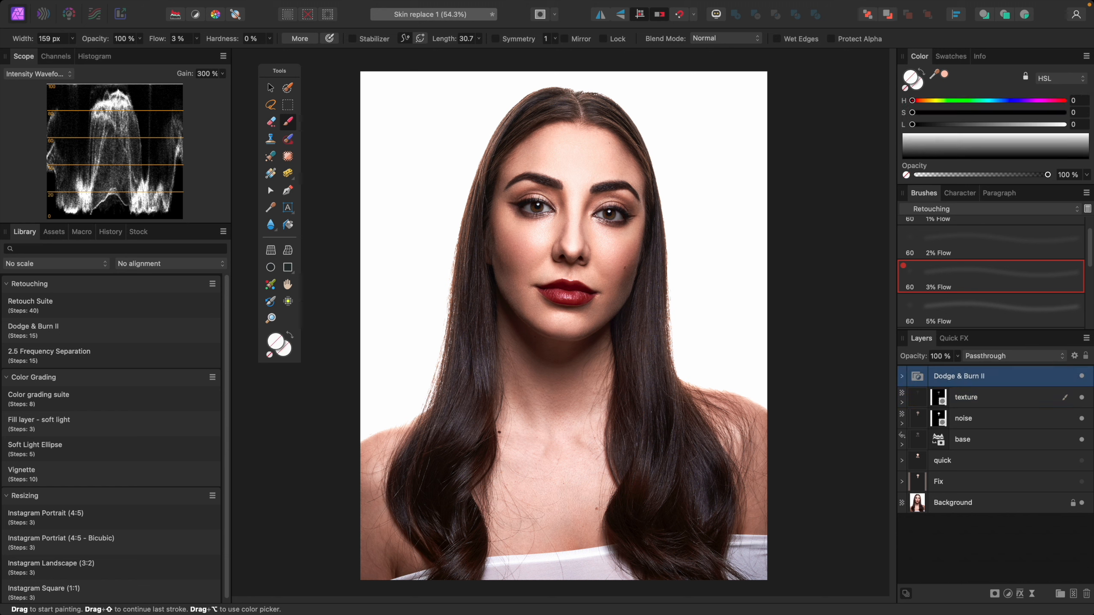
pyautogui.keyDown('shift'); pyautogui.click(1012, 440); pyautogui.keyUp('shift')
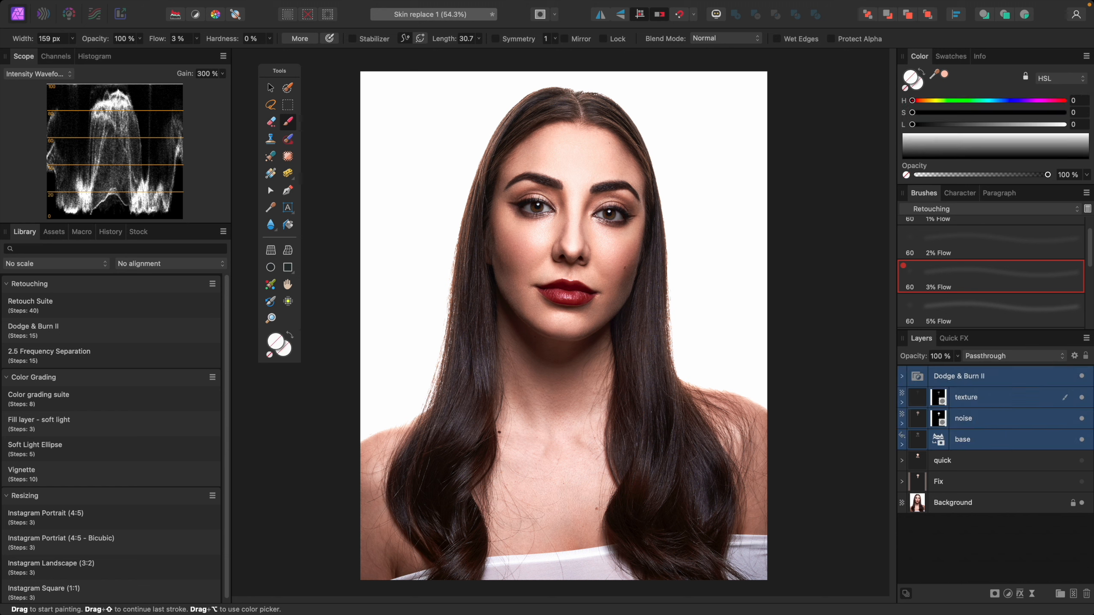
pyautogui.click(1081, 376)
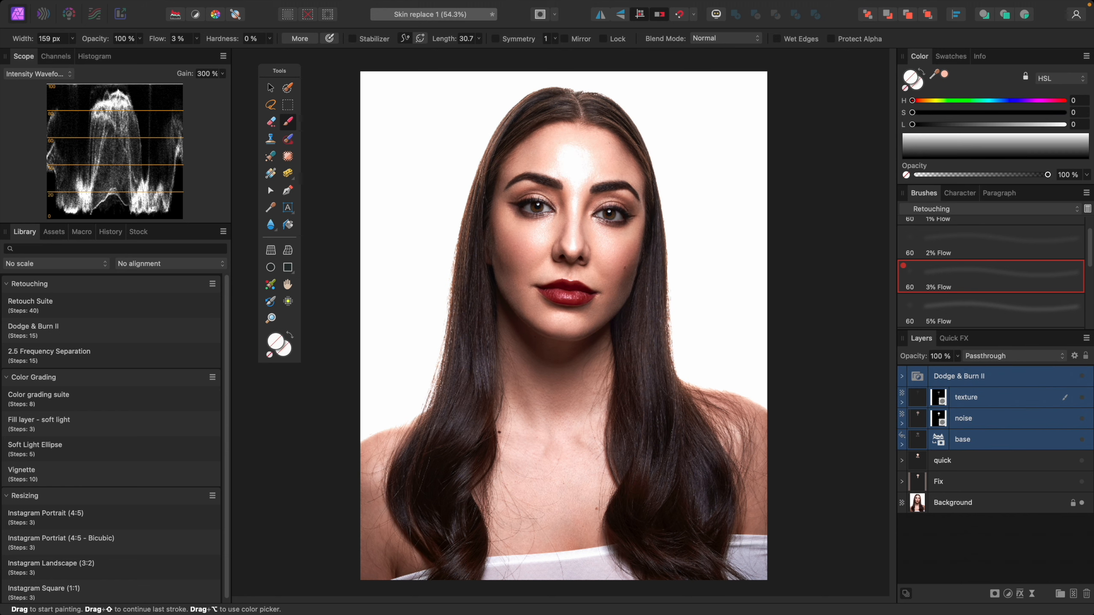
pyautogui.click(1081, 376)
# Step: Examine the retouched forehead, eye area and cheeks at magnifications between 150% and 300%
pyautogui.scroll(5, 565, 327)
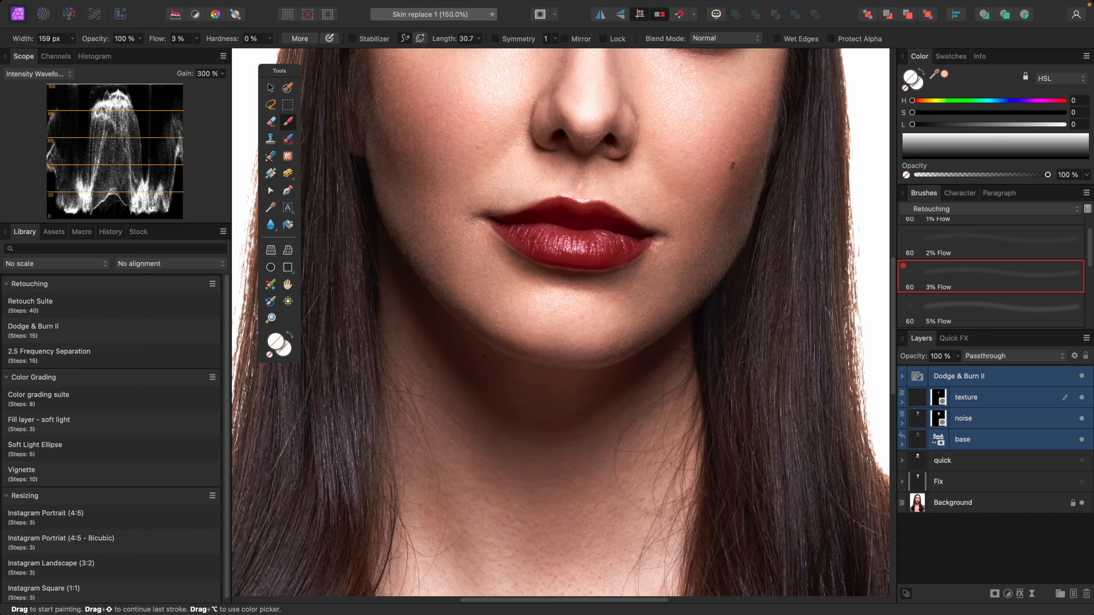
pyautogui.scroll(9, 565, 327)
pyautogui.scroll(-2, 742, 325)
pyautogui.press('super+equal')
pyautogui.press('super+equal')
pyautogui.scroll(2, 801, 334)
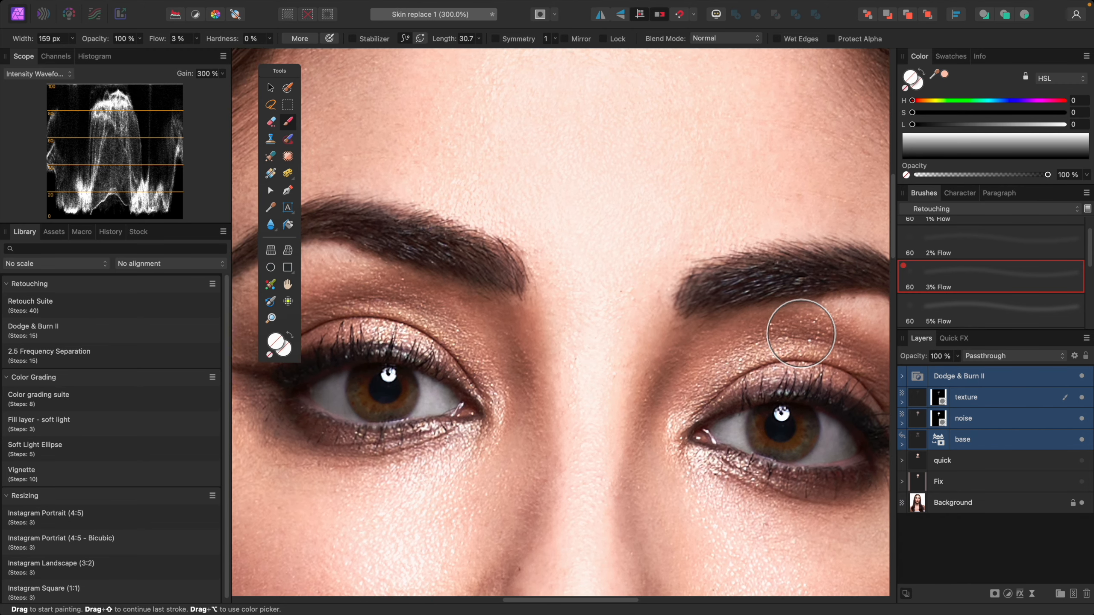
pyautogui.press('super+minus')
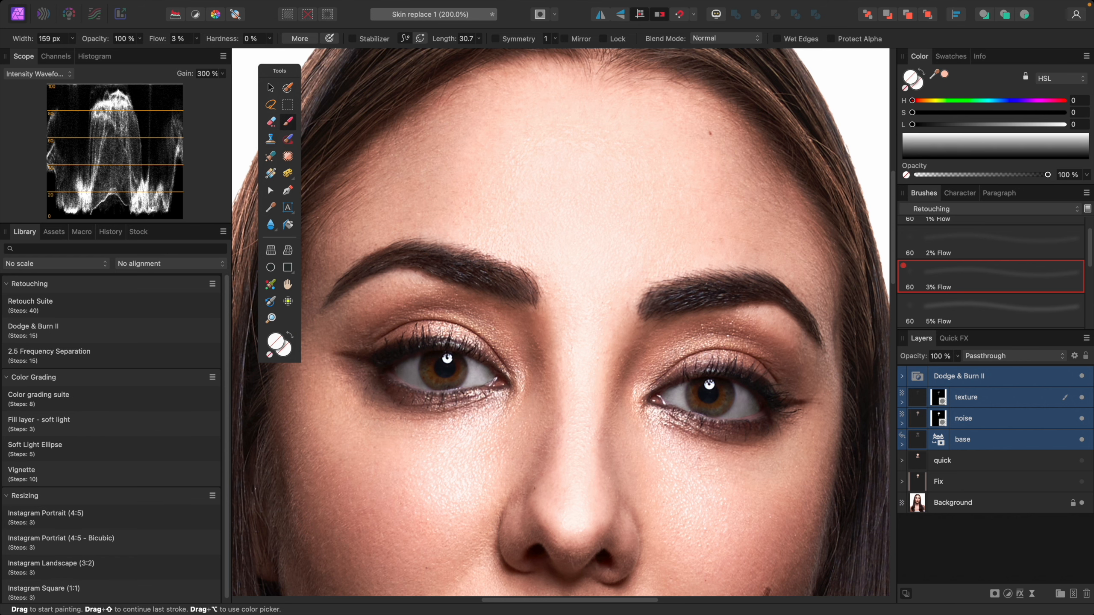
pyautogui.press('super+minus')
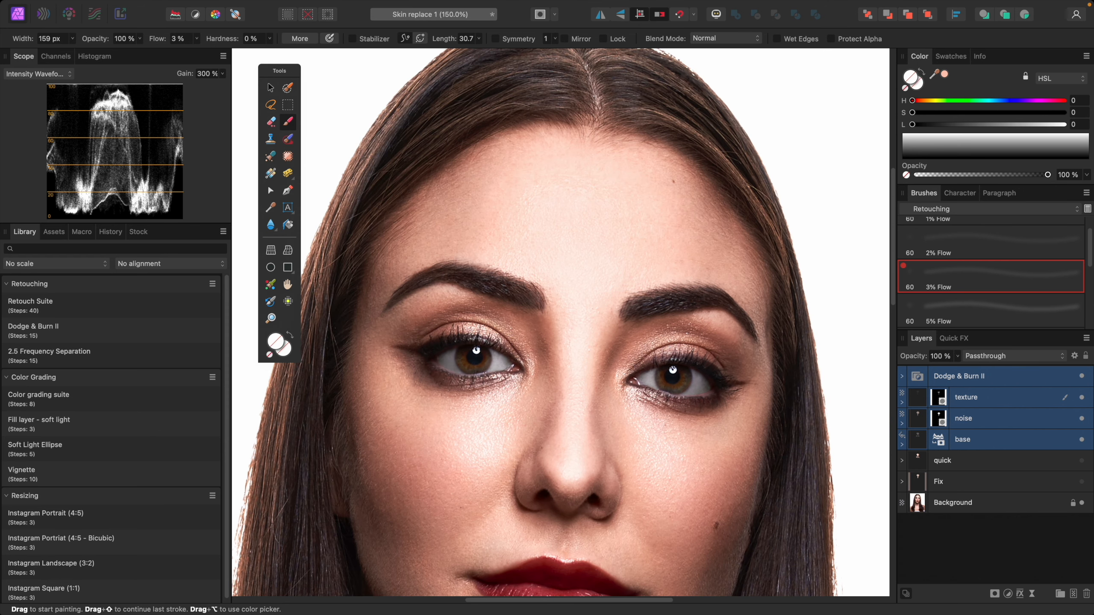
# Step: Set the base layer's opacity to about 19%
pyautogui.click(986, 440)
pyautogui.moveTo(957, 356); pyautogui.dragTo(935, 368)
pyautogui.press('super+minus')
pyautogui.press('super+minus')
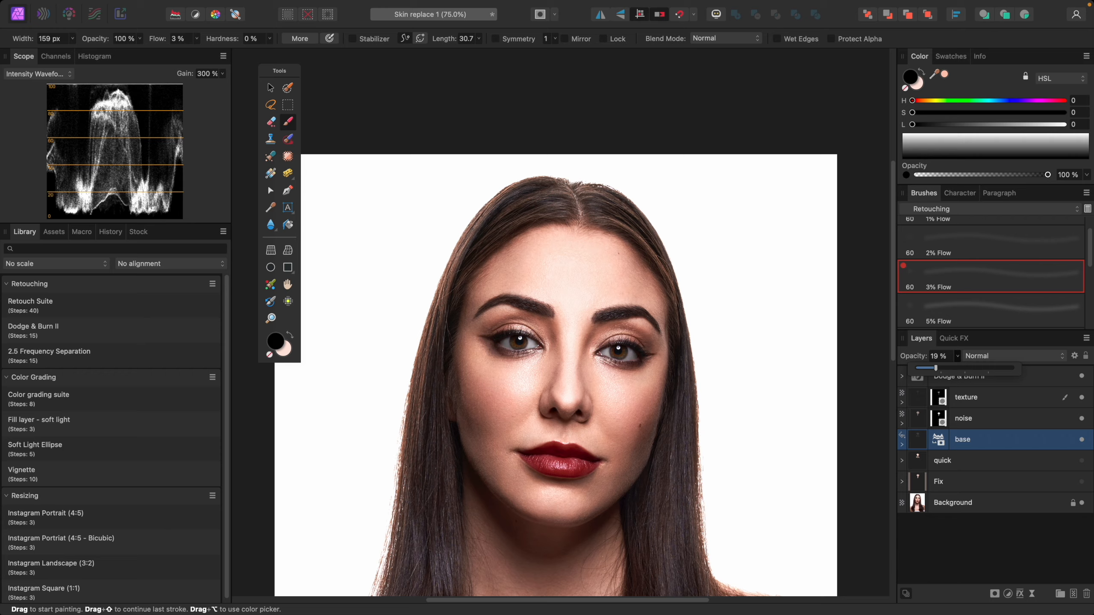
pyautogui.press('super+plus')
pyautogui.press('super+plus')
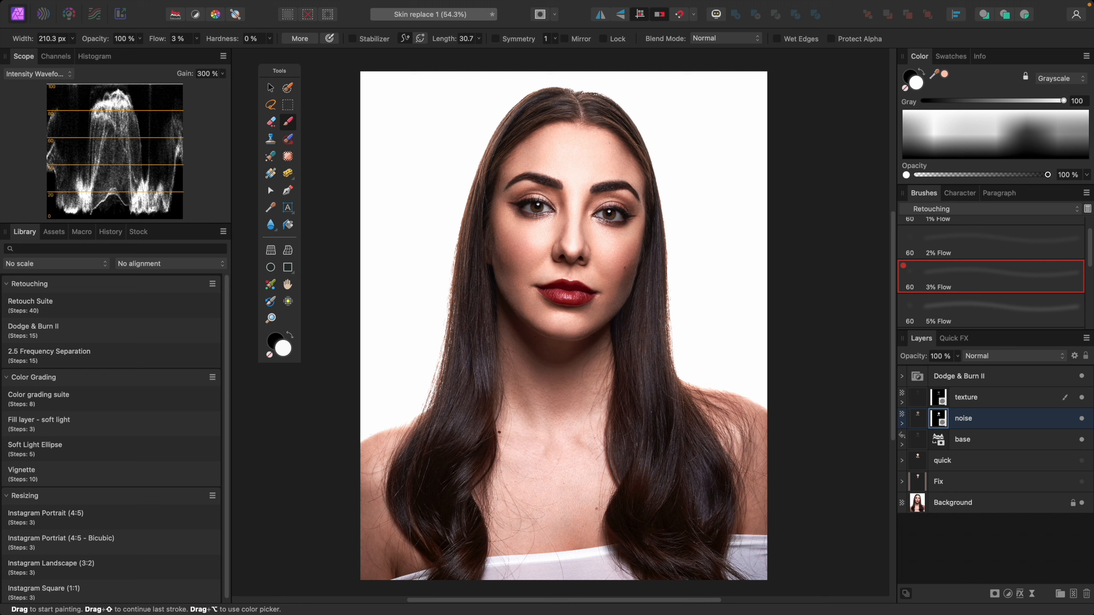
# Step: Select the Dodge & Burn II group through the base layer and toggle their visibility to compare before and after
pyautogui.click(1043, 380)
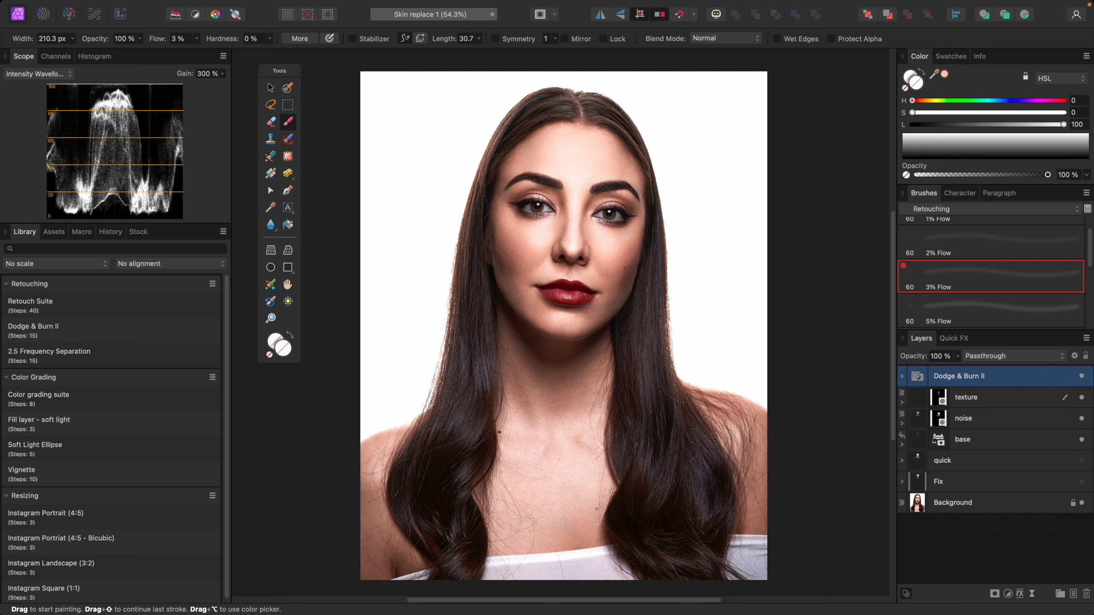
pyautogui.keyDown('shift'); pyautogui.click(1025, 439); pyautogui.keyUp('shift')
pyautogui.click(1082, 376)
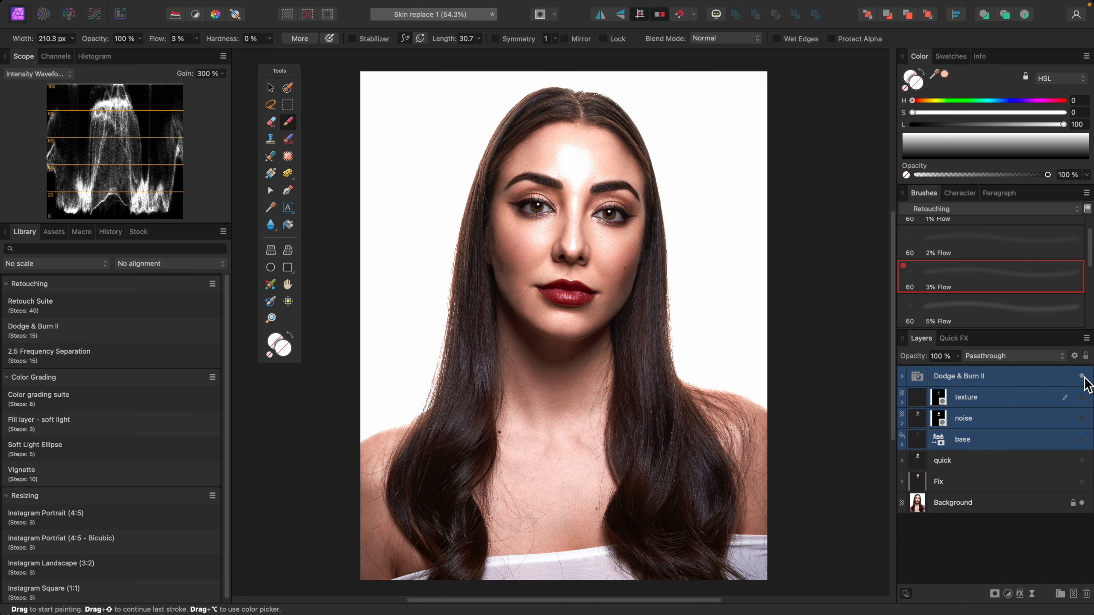
pyautogui.click(1082, 376)
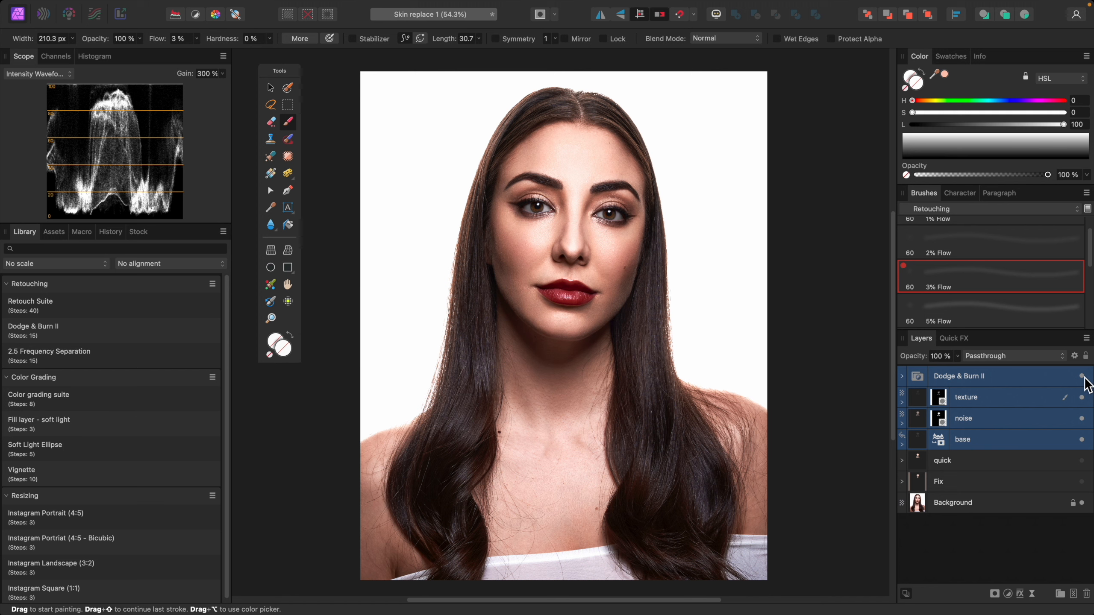
# Step: Inspect the skin blend on the forehead, nose and cheeks from far out to 200%, and return to the whole portrait
pyautogui.press('super+minus')
pyautogui.press('super+minus')
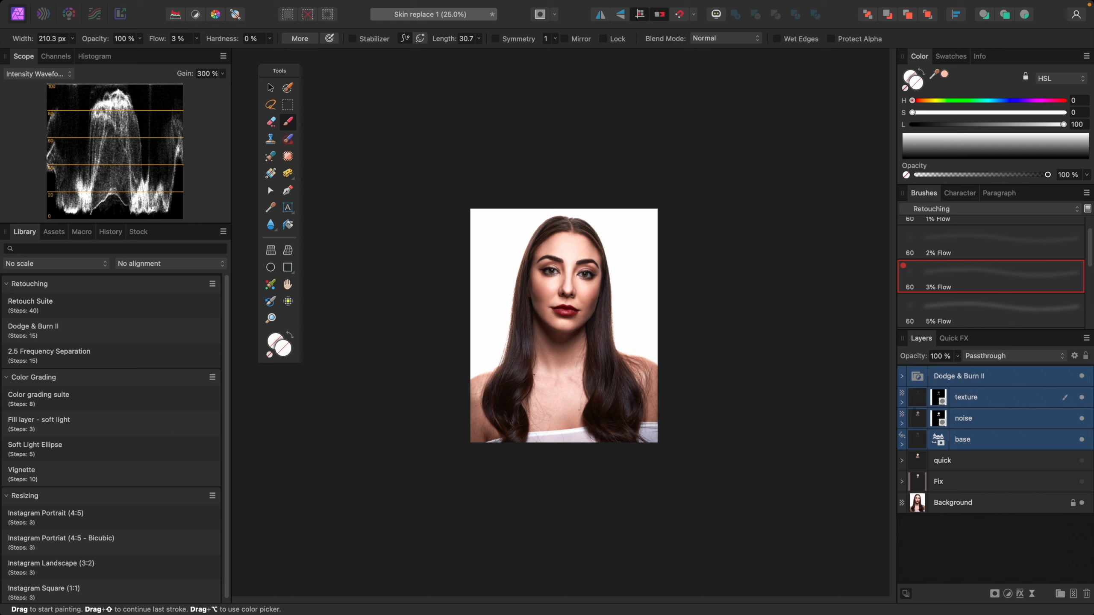
pyautogui.press('super+equal')
pyautogui.press('super+equal')
pyautogui.press('super+equal')
pyautogui.press('super+equal')
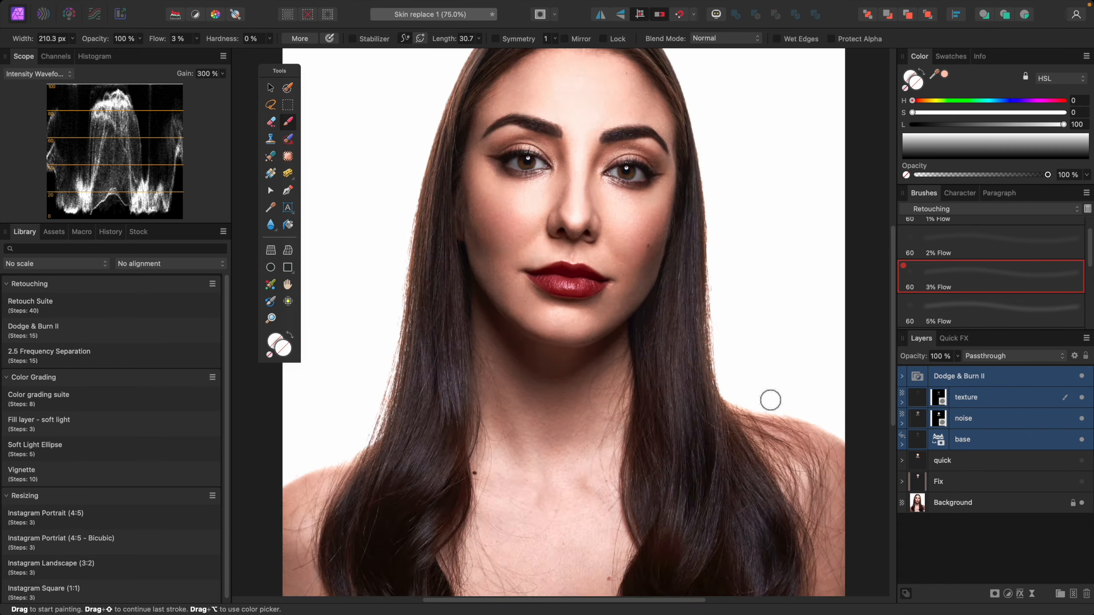
pyautogui.scroll(10, 769, 400)
pyautogui.scroll(-8, 770, 400)
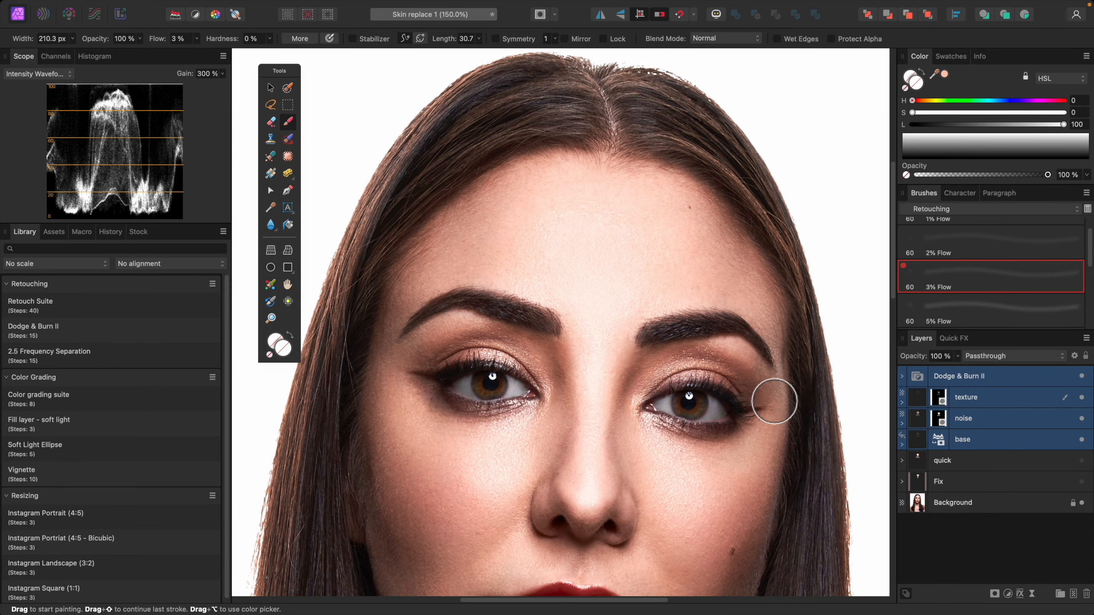
pyautogui.press('super+minus')
pyautogui.press('super+equal')
pyautogui.press('super+equal')
pyautogui.scroll(-3, 788, 406)
pyautogui.scroll(3, 788, 406)
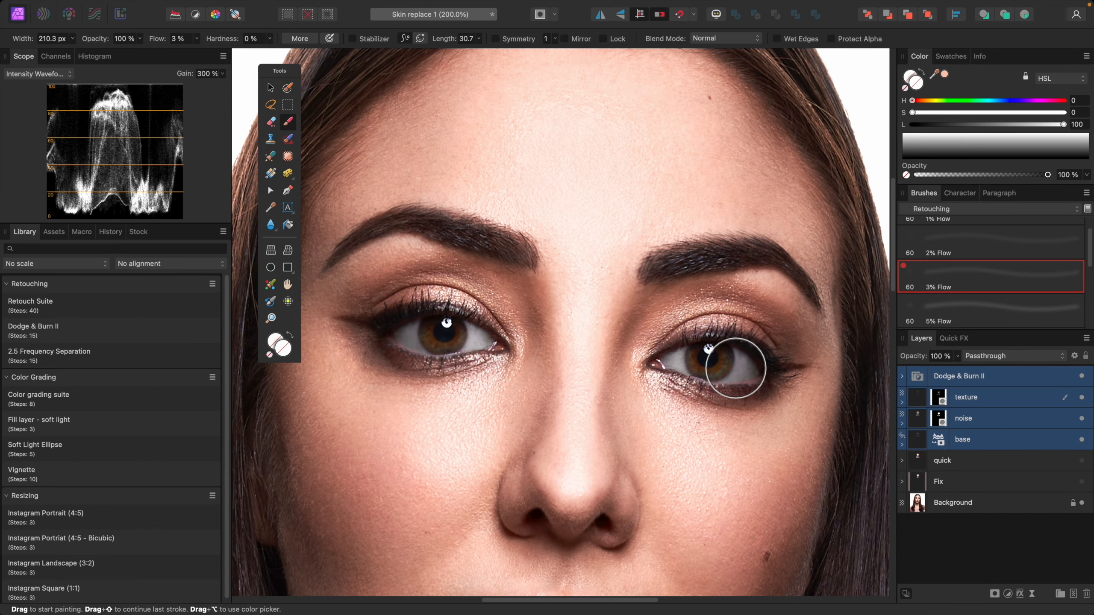
pyautogui.press('super+minus')
pyautogui.press('super+0')
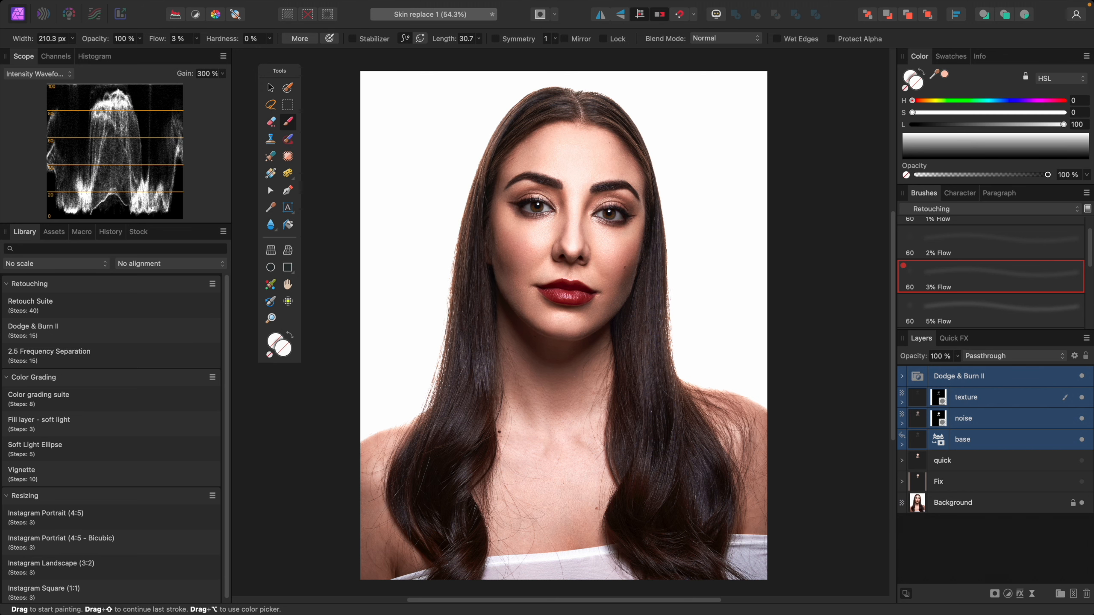
# Step: Compare the whole portrait at 50% with the selected retouching layers hidden and shown, and select only the Dodge & Burn II group
pyautogui.press('super+minus')
pyautogui.press('super+minus')
pyautogui.press('super+minus')
pyautogui.press('super+plus')
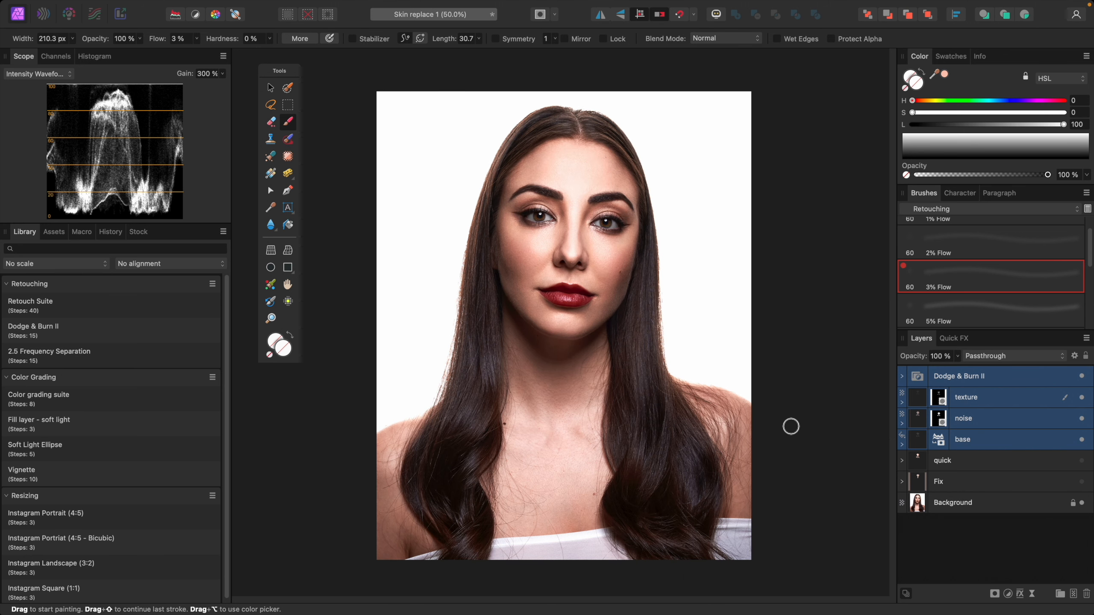
pyautogui.click(572, 179)
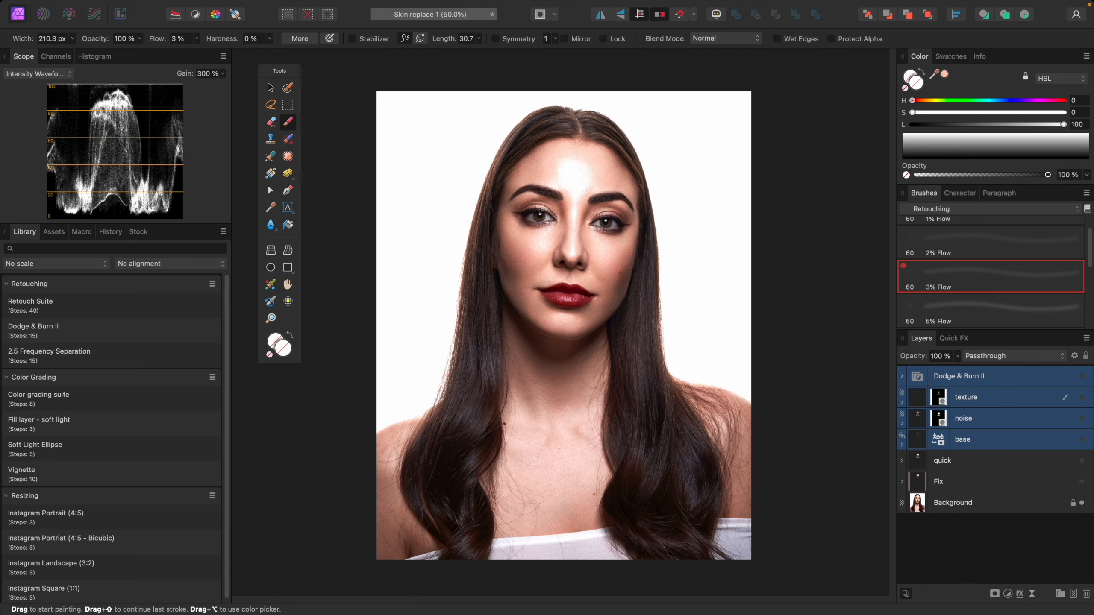
pyautogui.click(1081, 376)
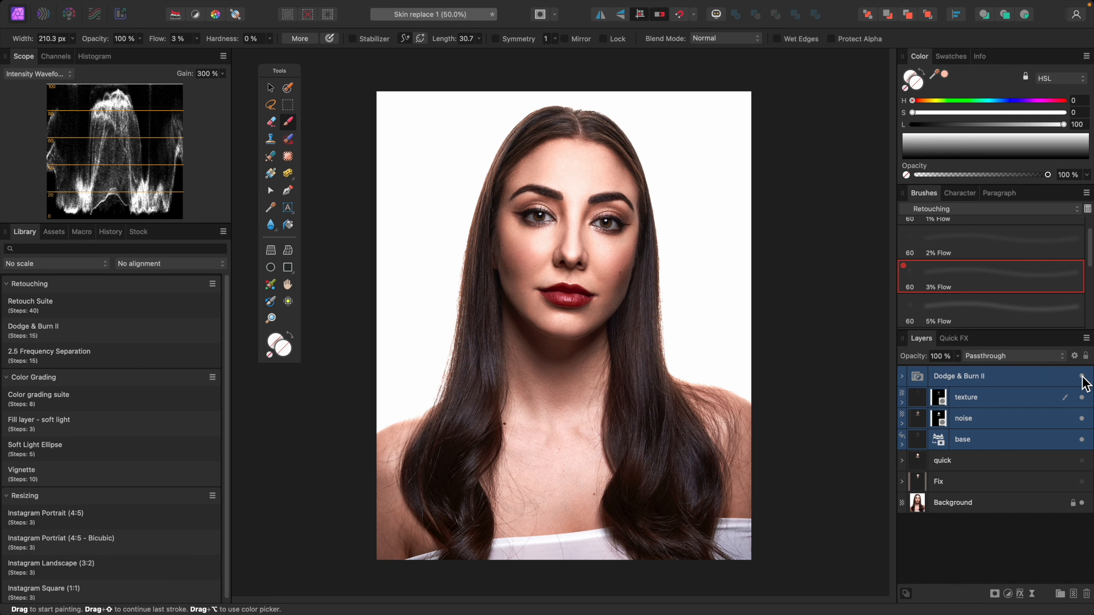
pyautogui.click(959, 376)
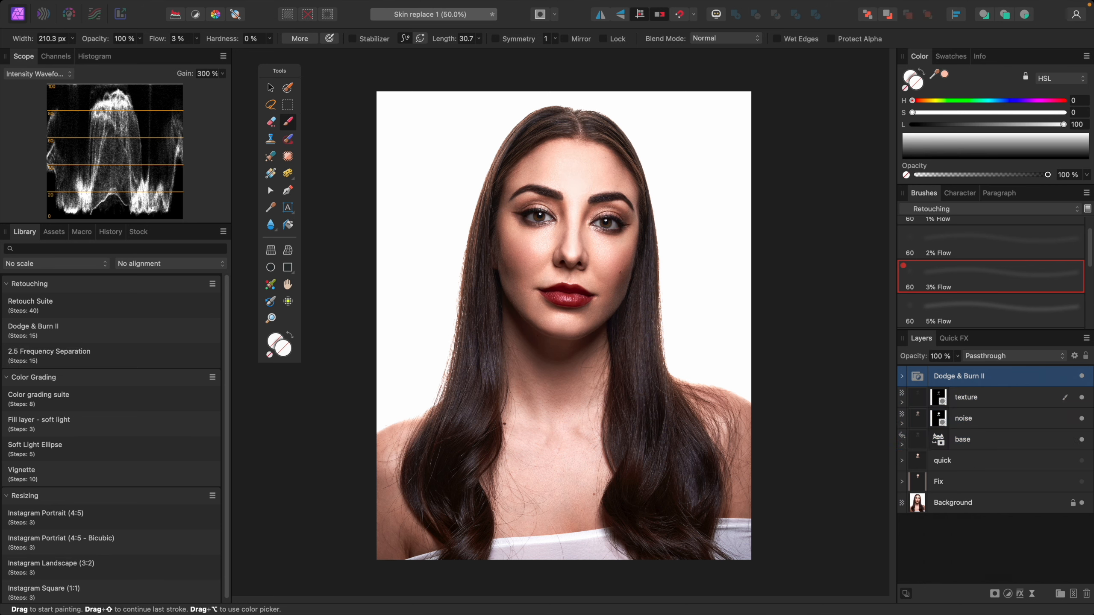